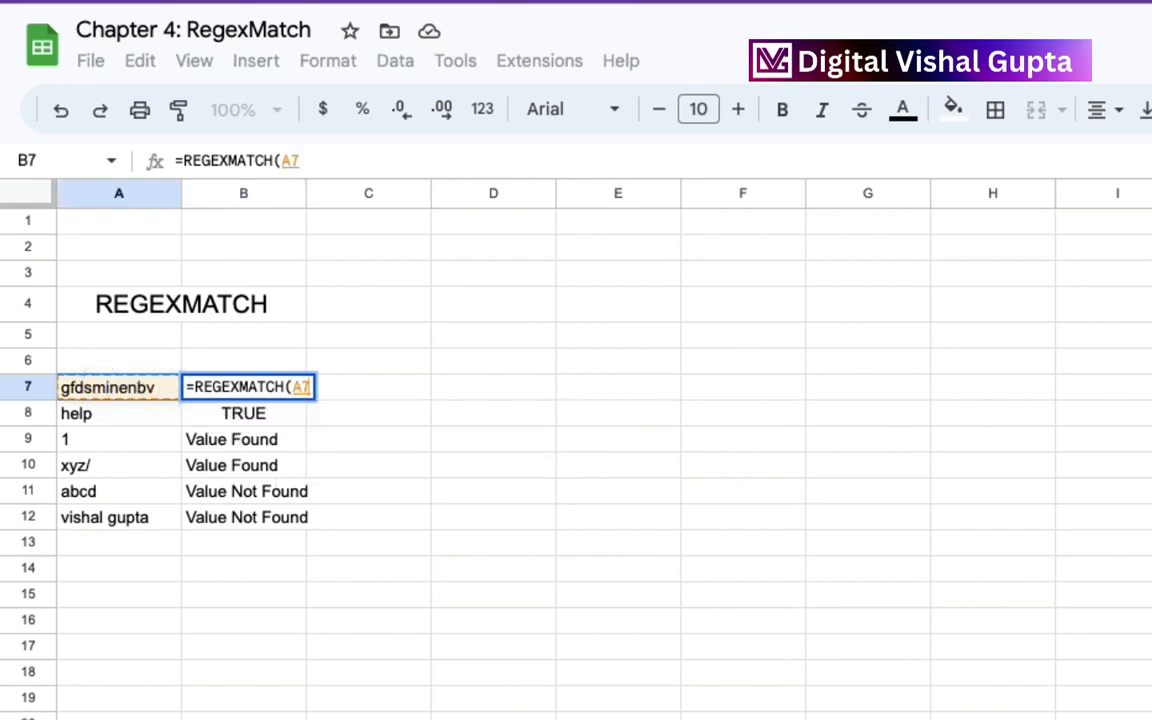
Complete the REGEXMATCH formula in B7 so it tests A7 against the expression "mine".
type(",")
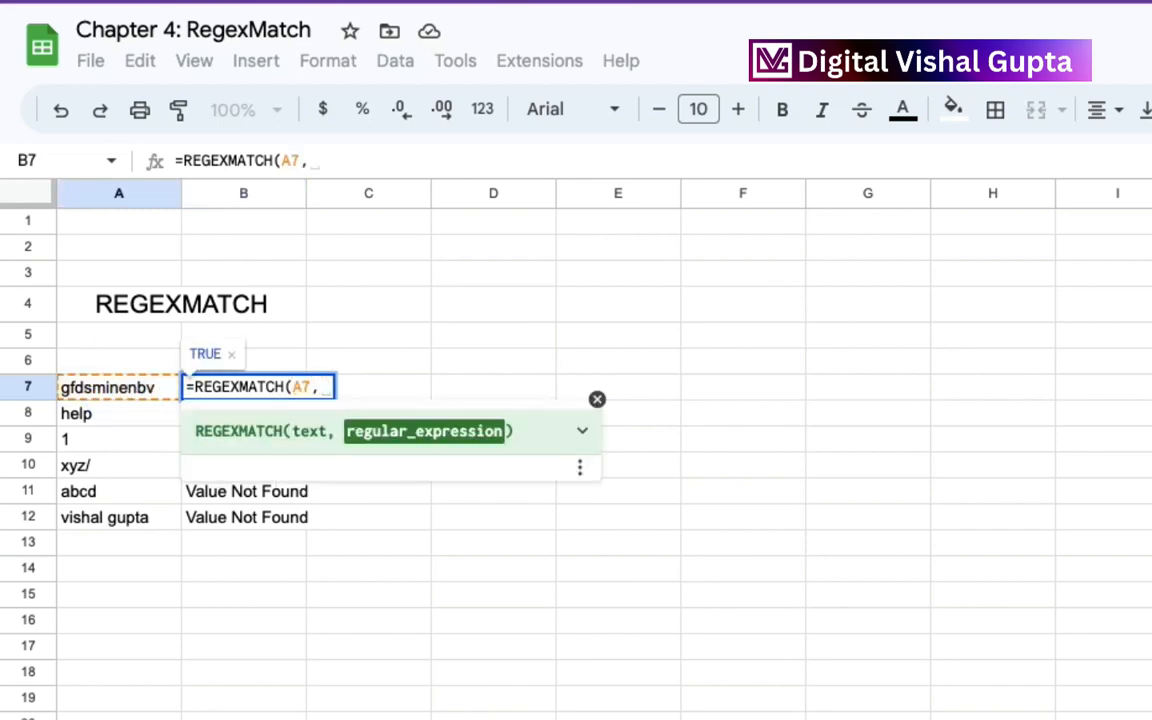
type("\"")
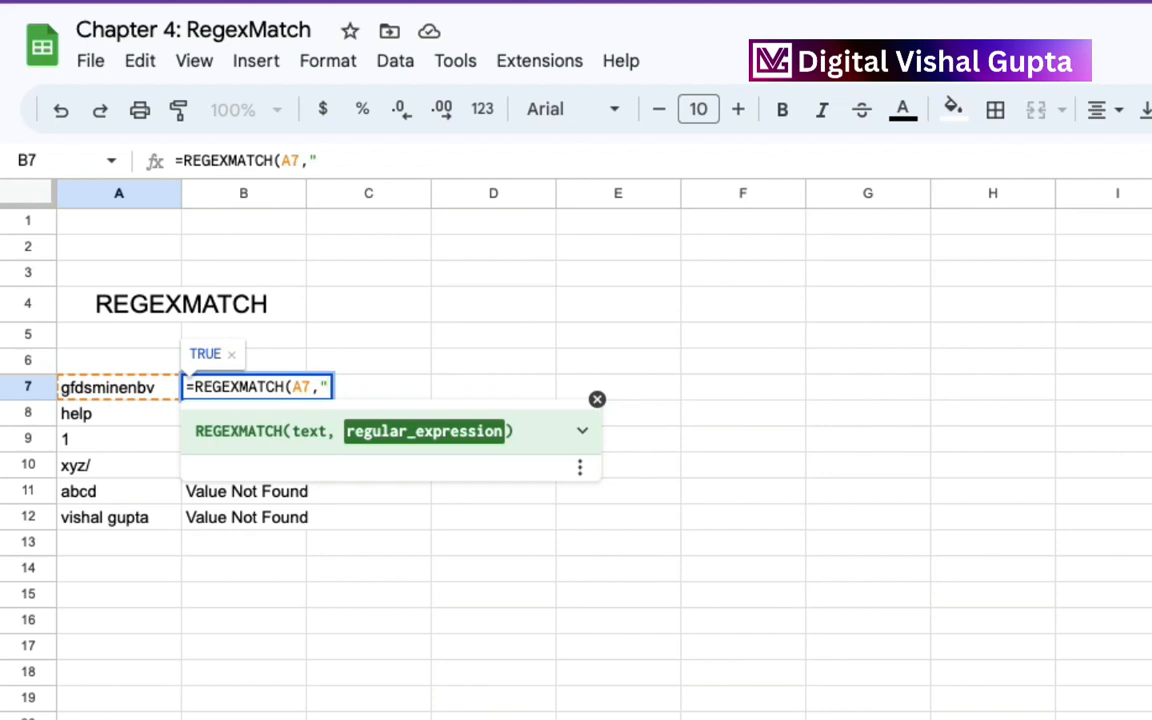
type("mine 1]")
type("\"")
type(")")
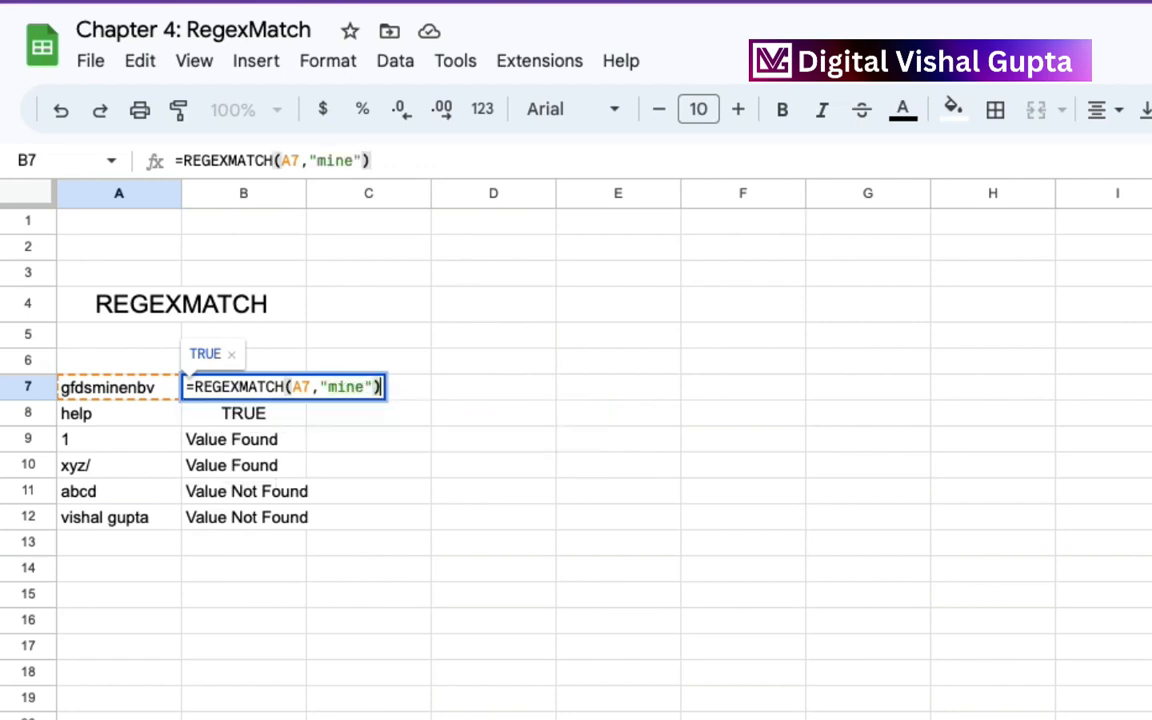
key("Return")
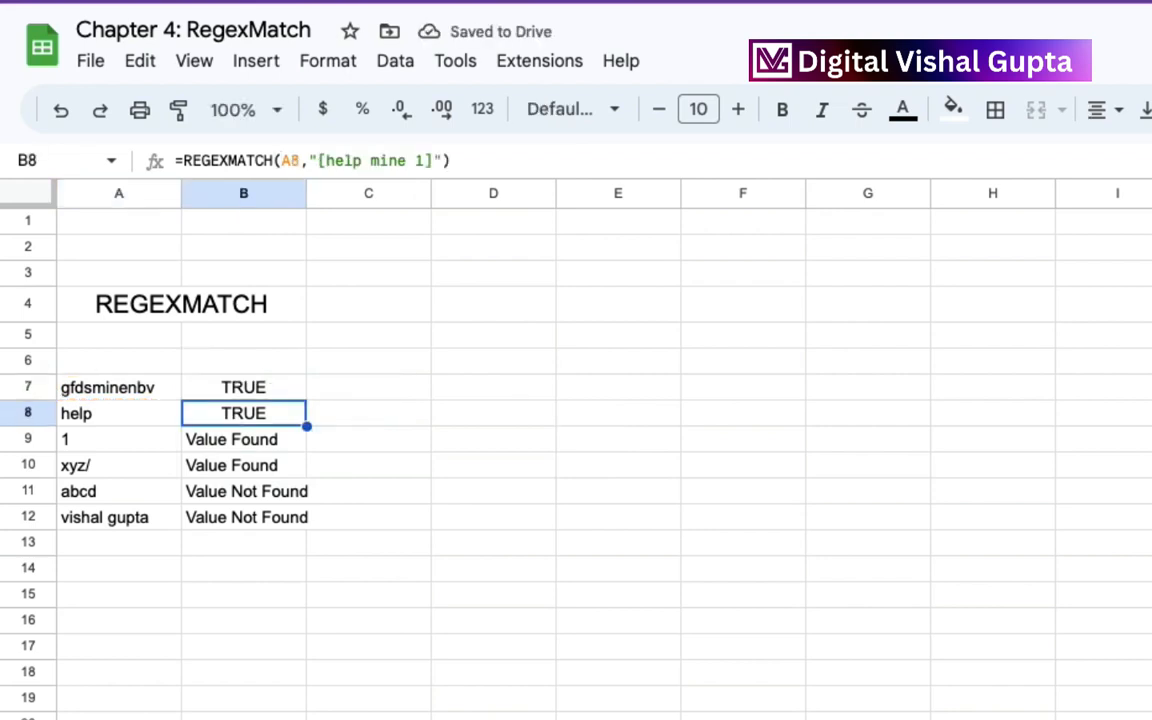
Clear the old results from cells B8:B12.
key("shift+Down")
key("shift+Down")
key("shift+Down")
key("shift+Down")
key("Delete")
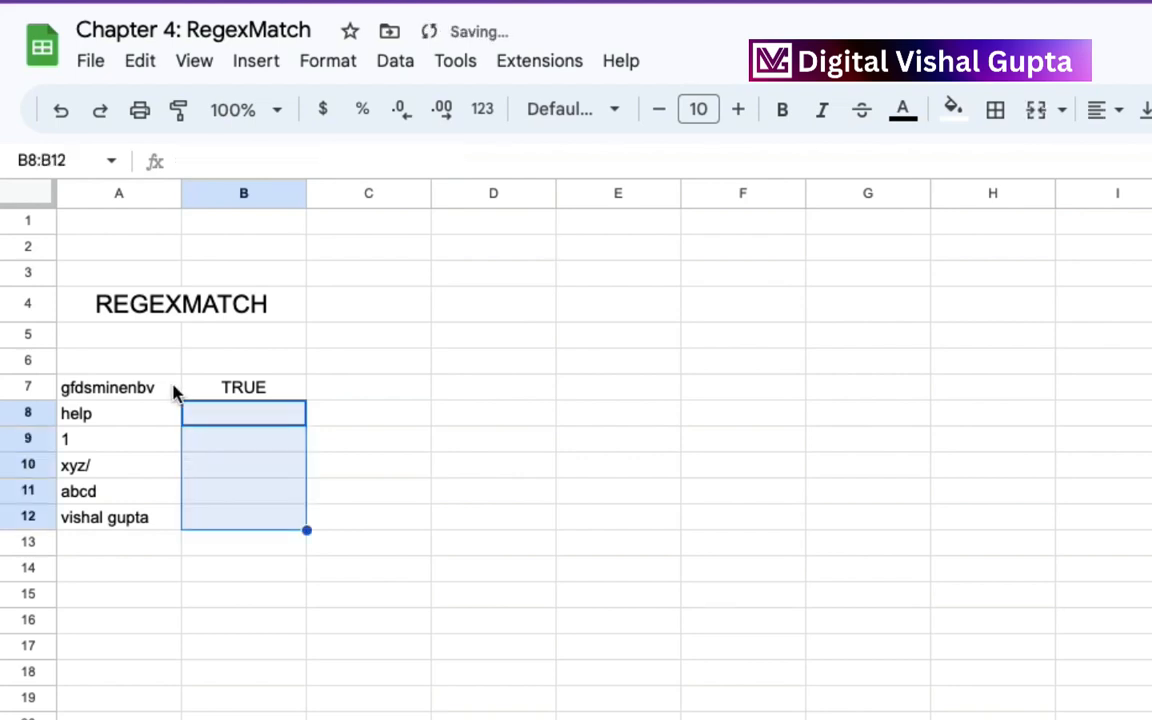
Extend the B7 formula's regular expression to "mine|help|1|/" so it matches any of the four alternatives.
left_click(257, 388)
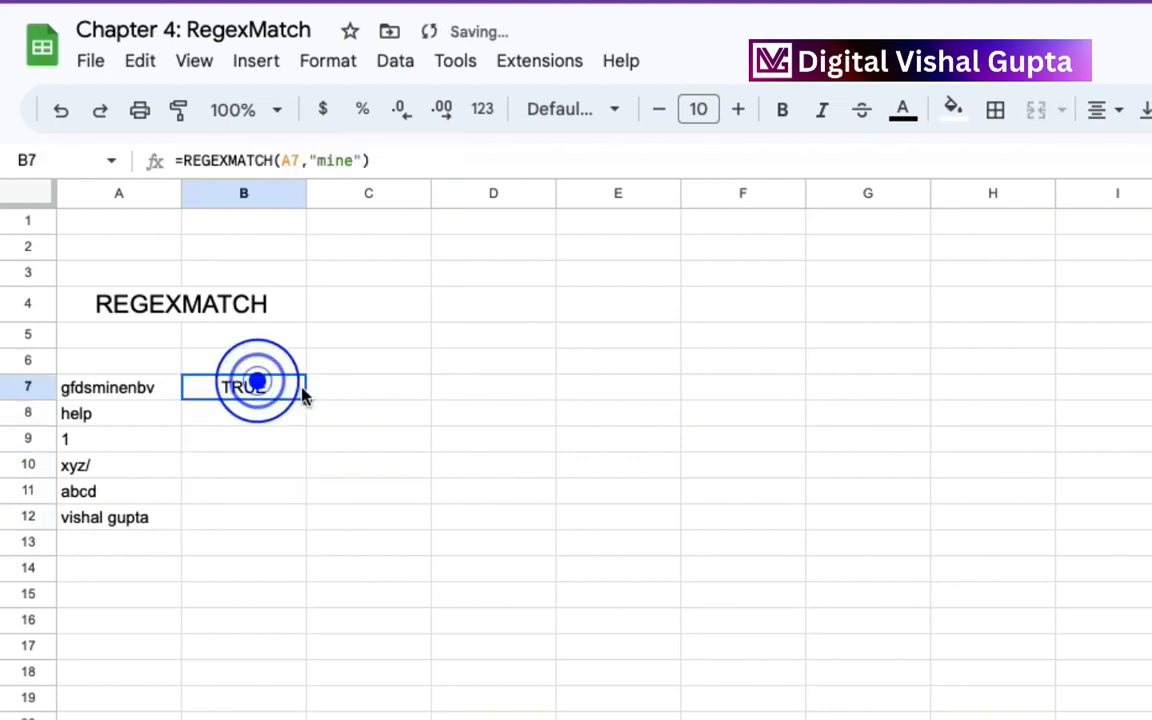
left_click(158, 393)
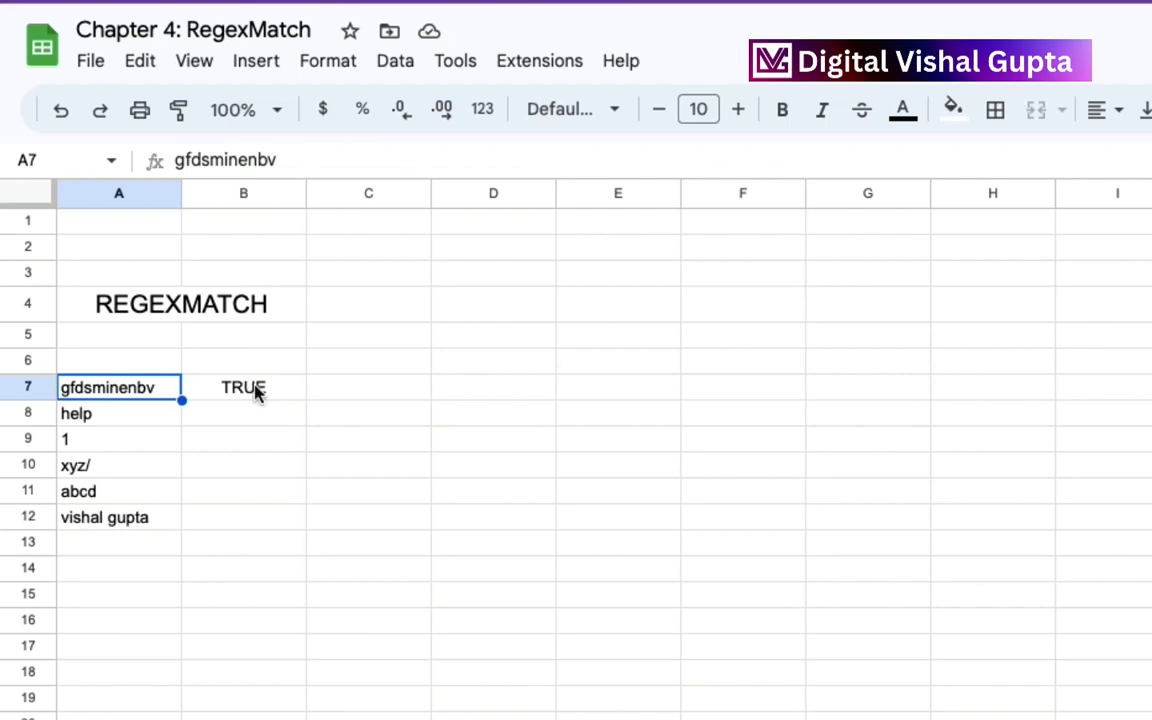
double_click(256, 389)
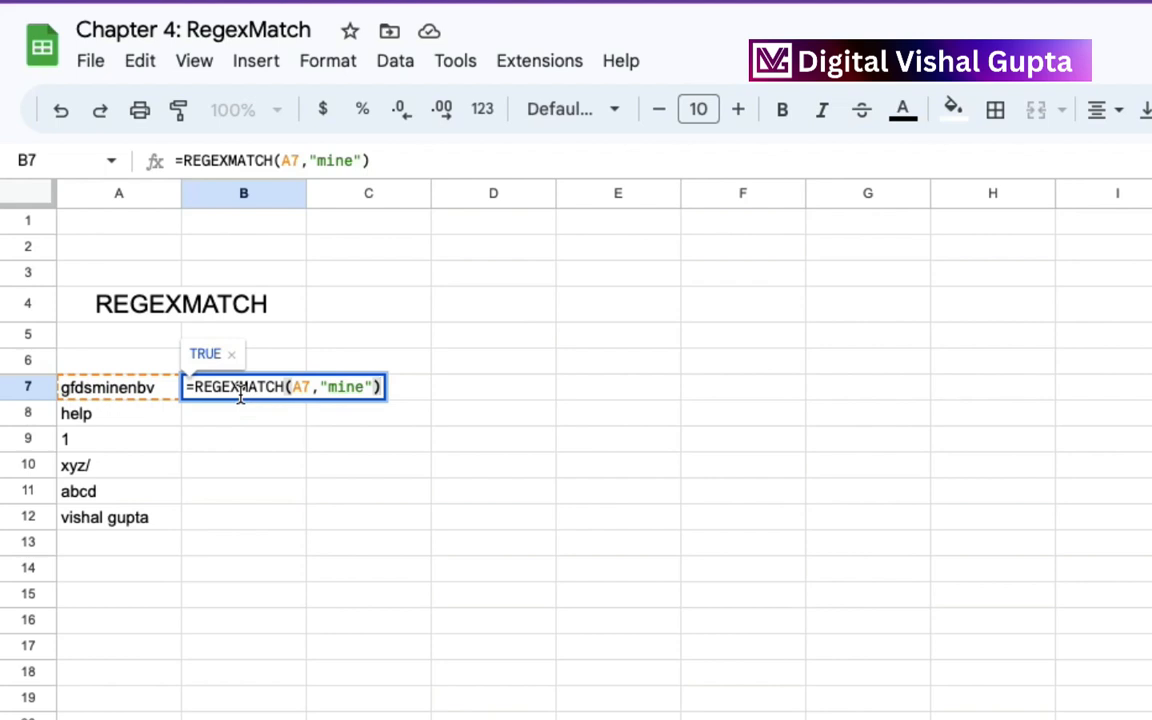
left_click(362, 388)
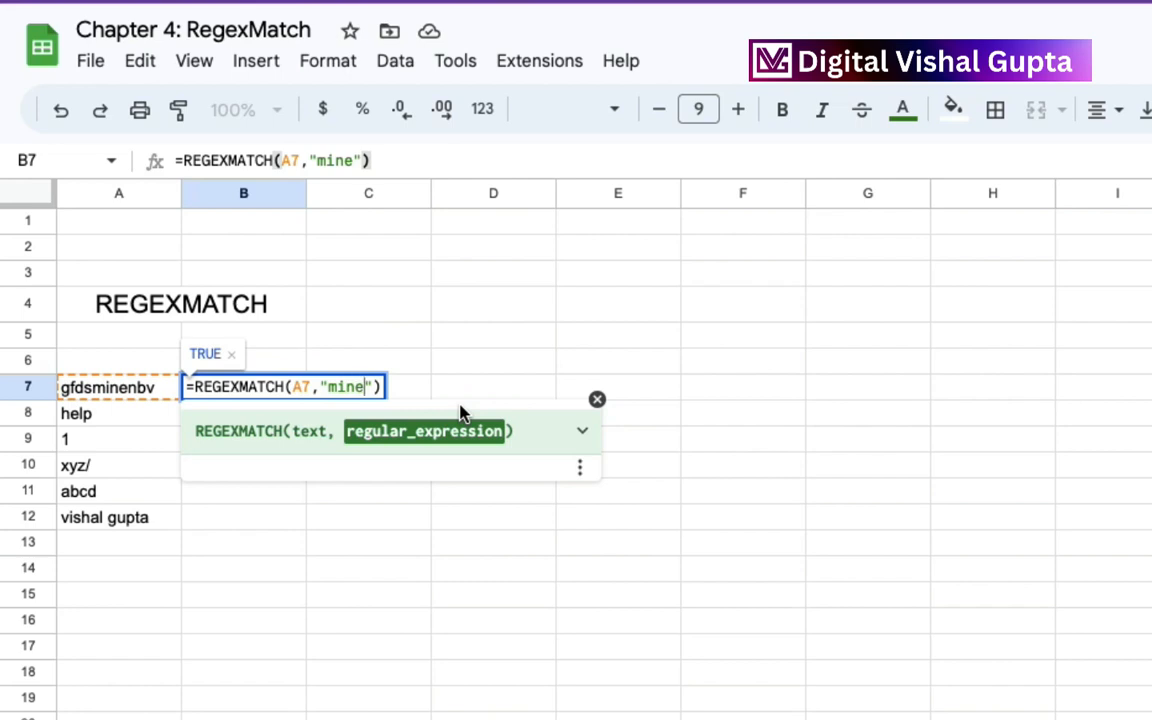
type("|")
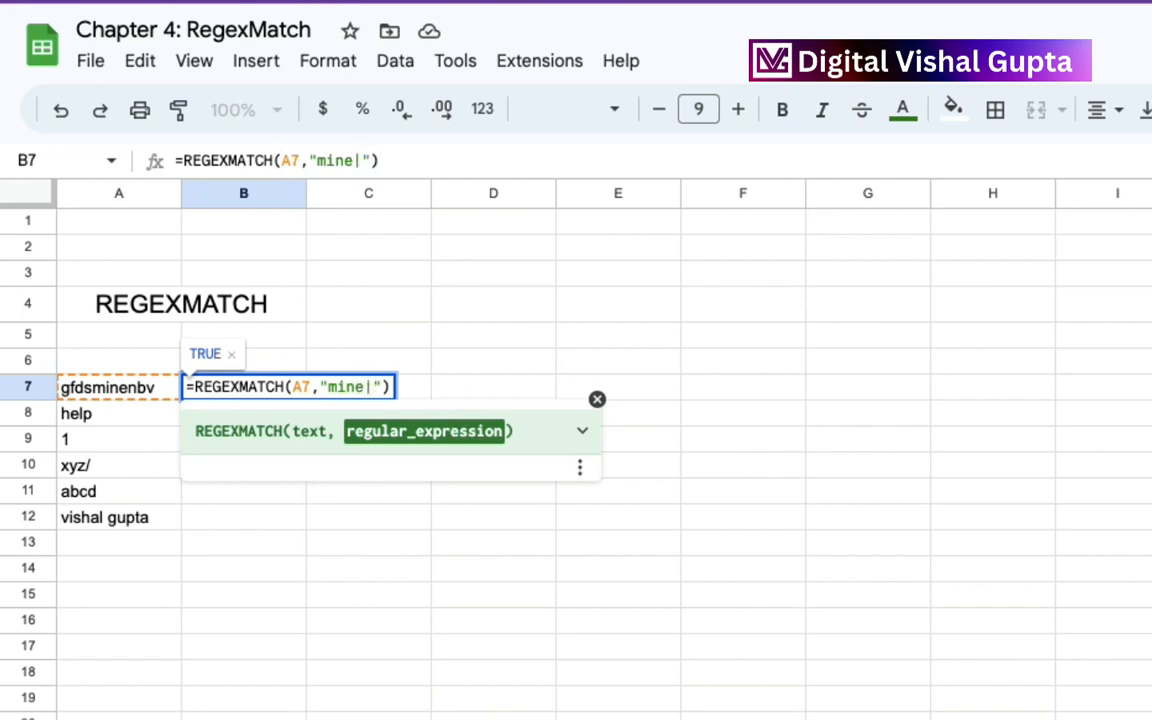
type("help")
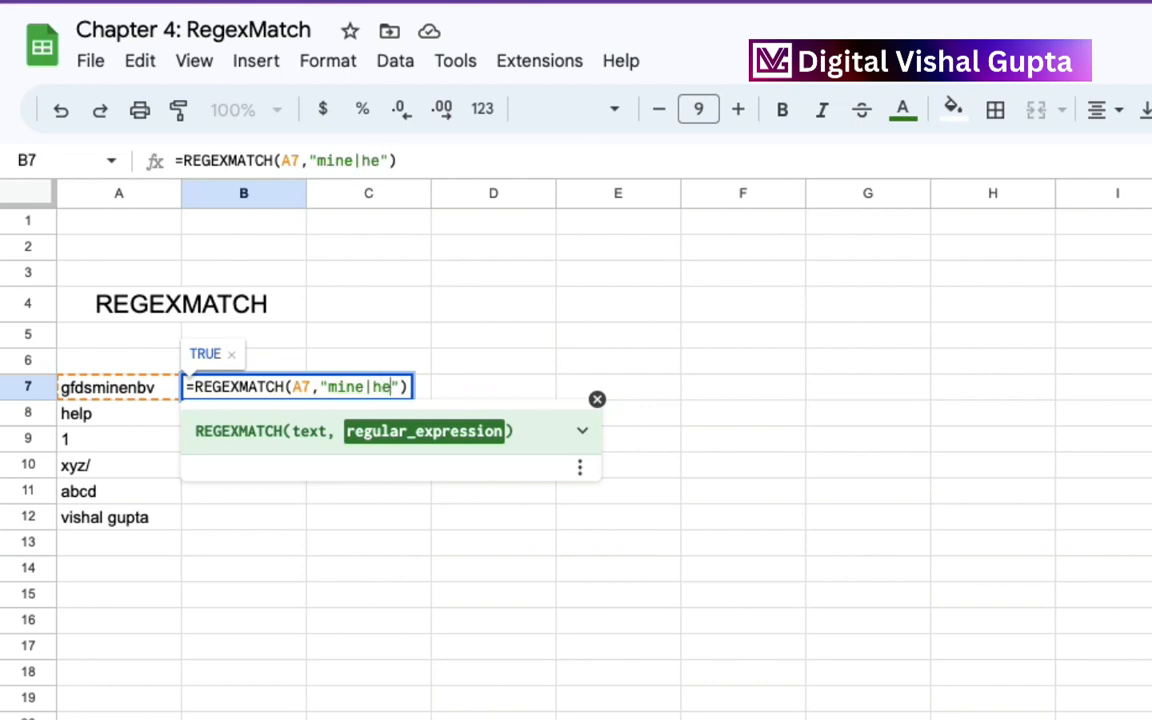
type("|")
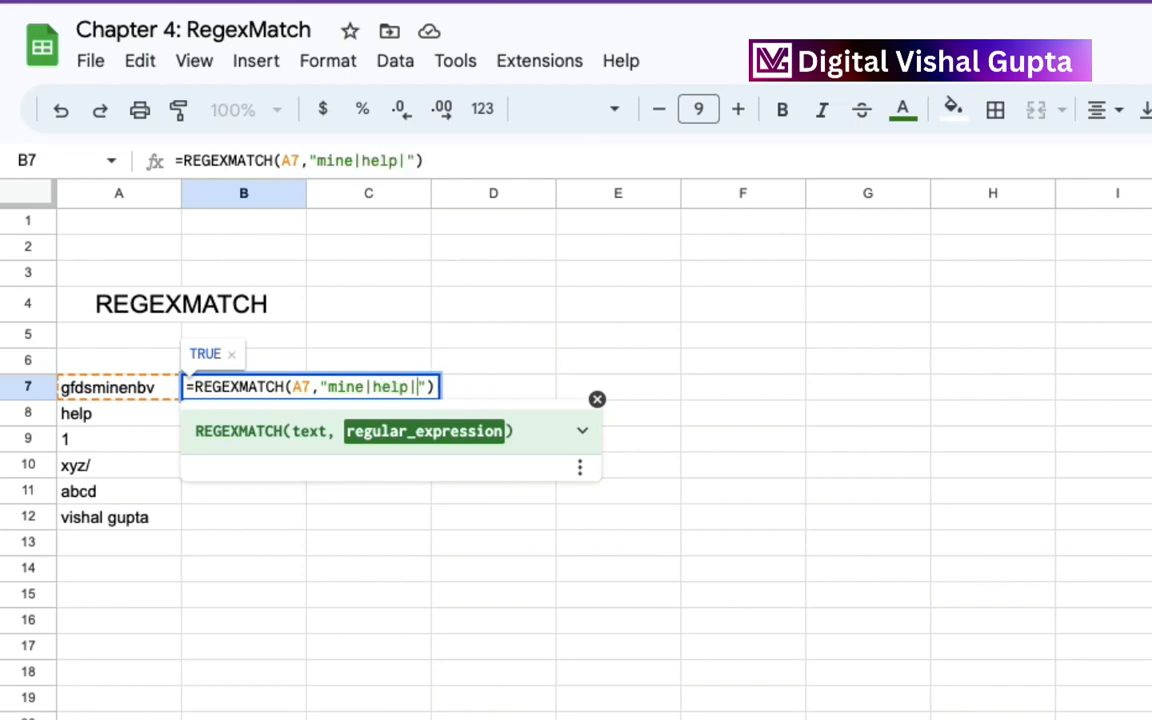
type("1")
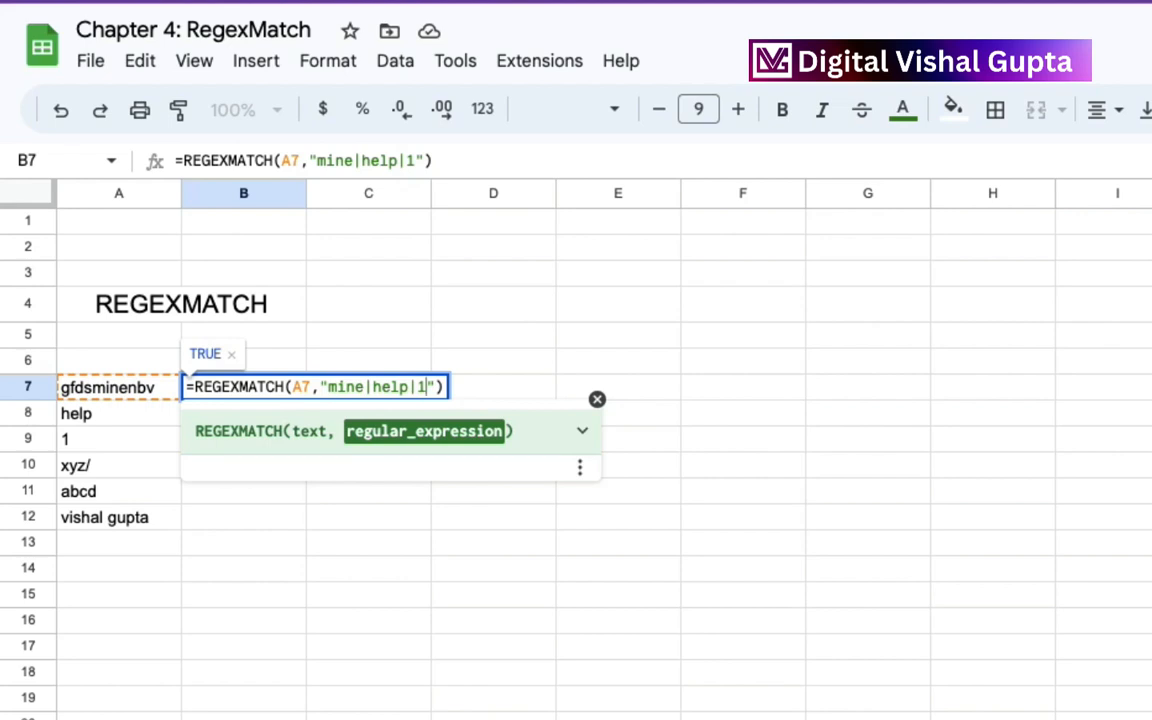
type("|")
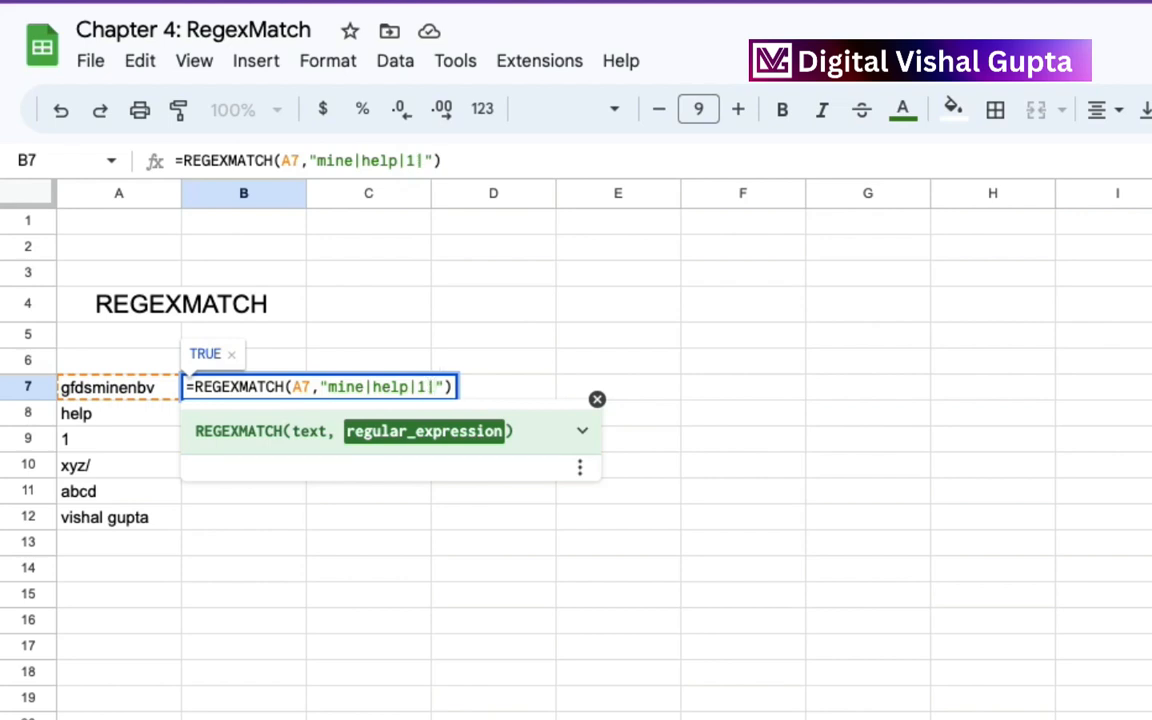
type("/")
key("Return")
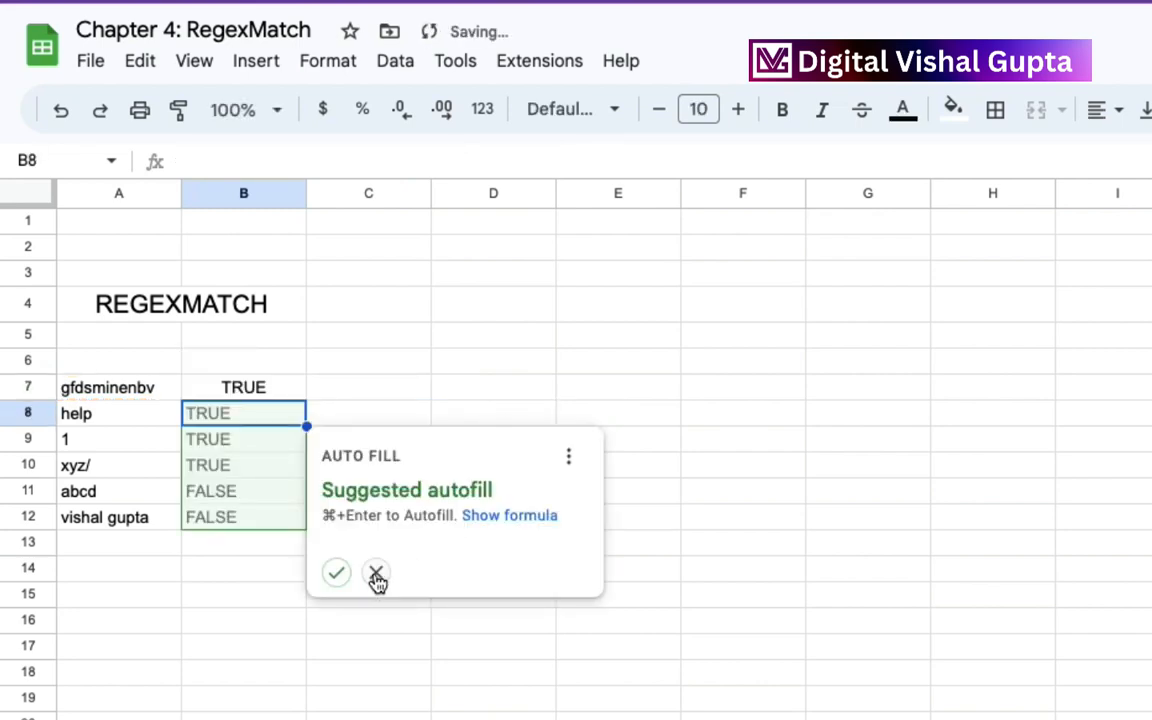
Reject the suggested autofill and fill the B7 formula down through B10 only.
left_click(376, 572)
left_click(270, 388)
left_click_drag(305, 400, 303, 471)
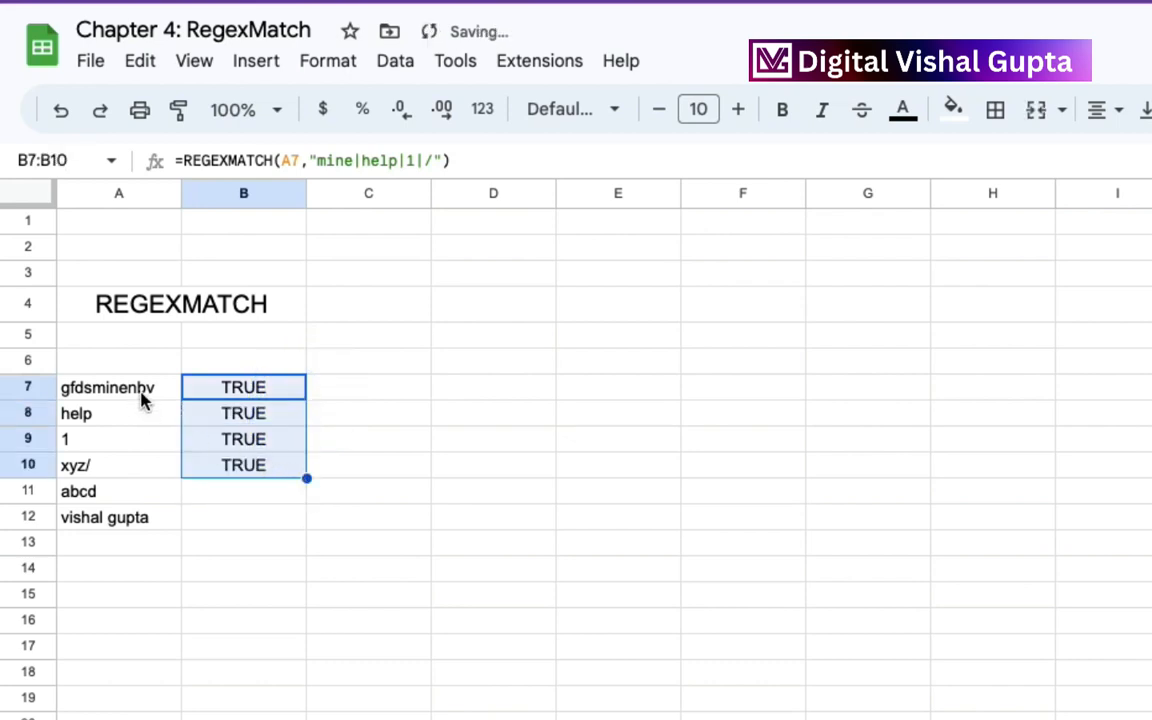
left_click_drag(141, 388, 139, 468)
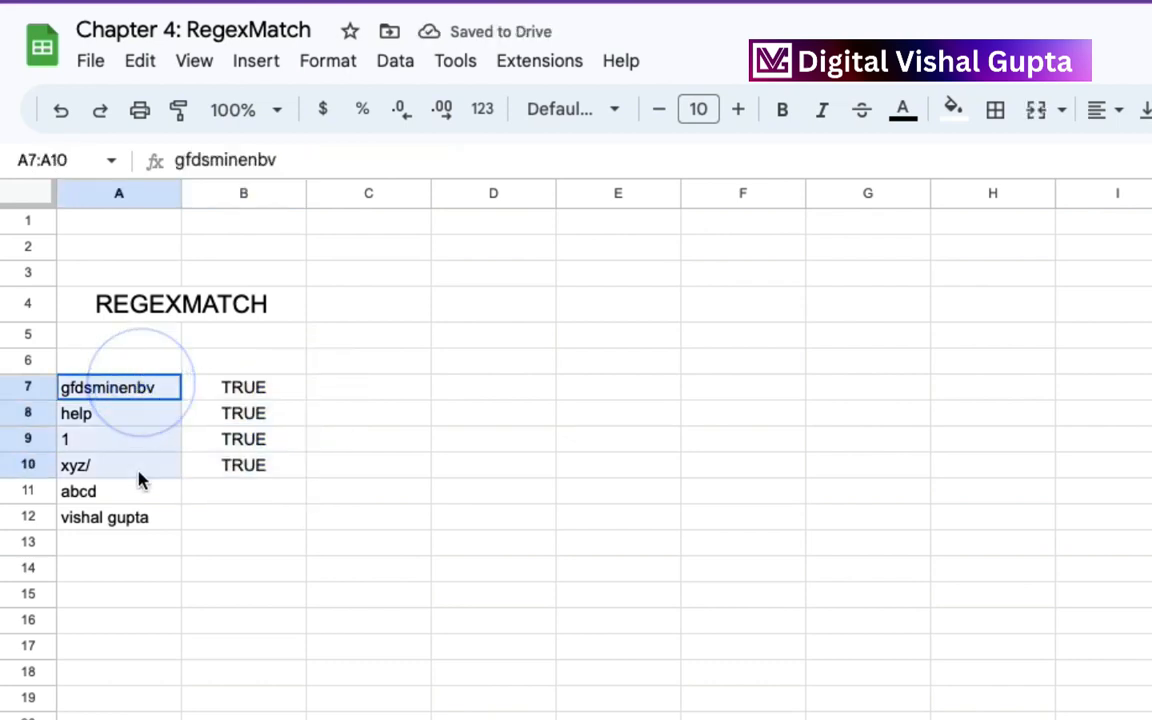
left_click(224, 390)
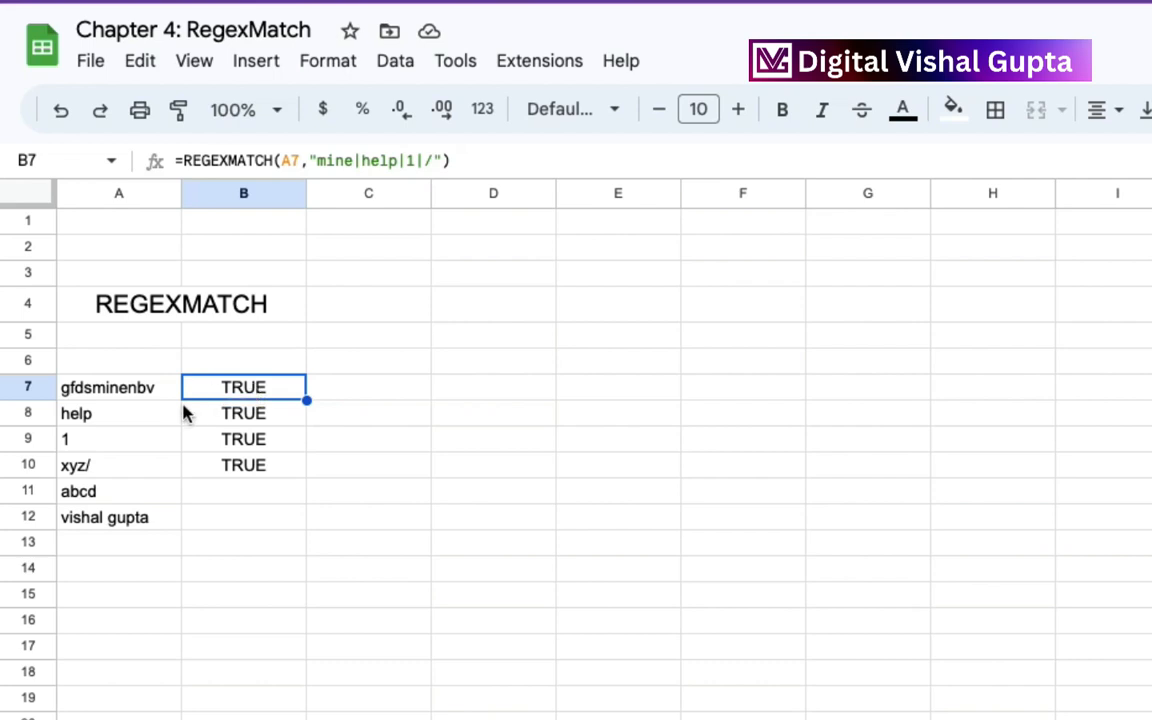
Enter the number 1 in A13 and copy the REGEXMATCH formula from B10 into B13.
left_click(106, 443)
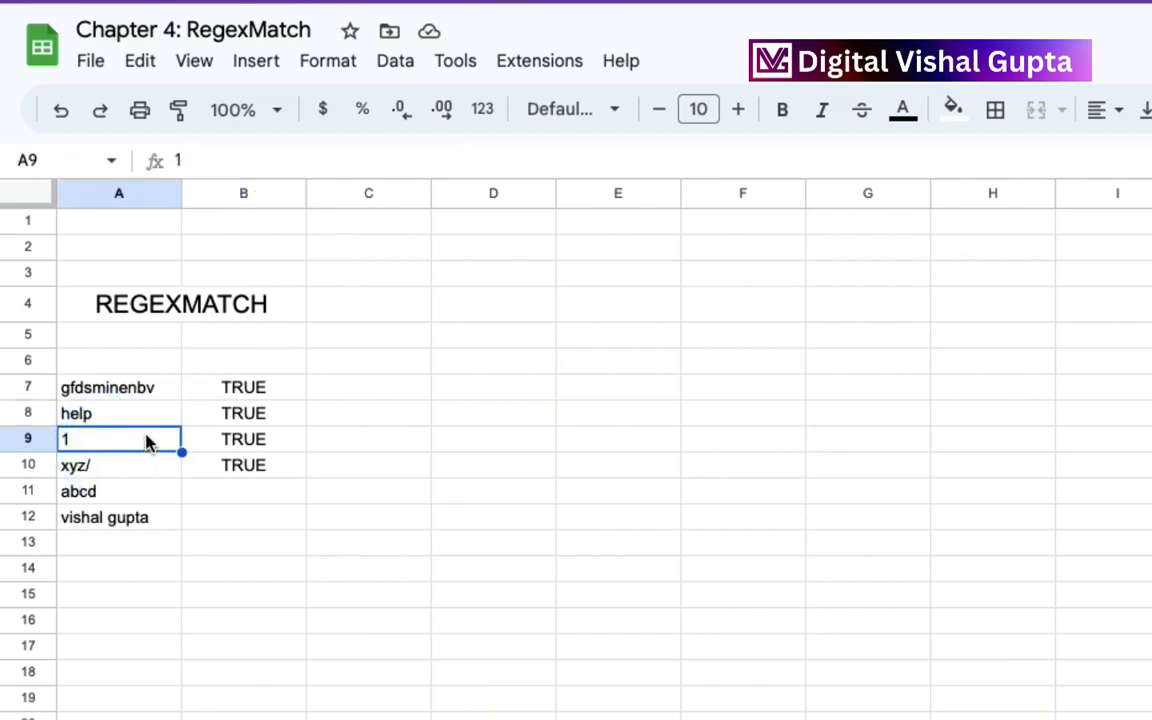
left_click(147, 540)
type("1")
key("Return")
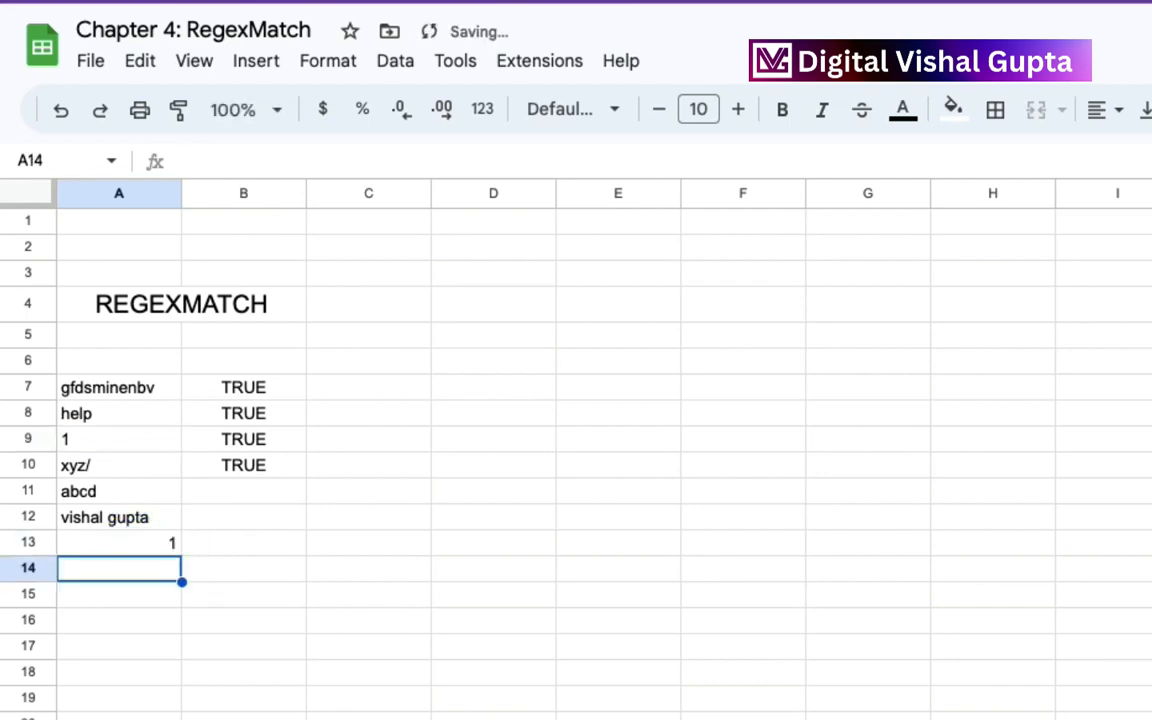
left_click(262, 468)
key("ctrl+c")
left_click(252, 545)
key("ctrl+v")
mouse_move(296, 553)
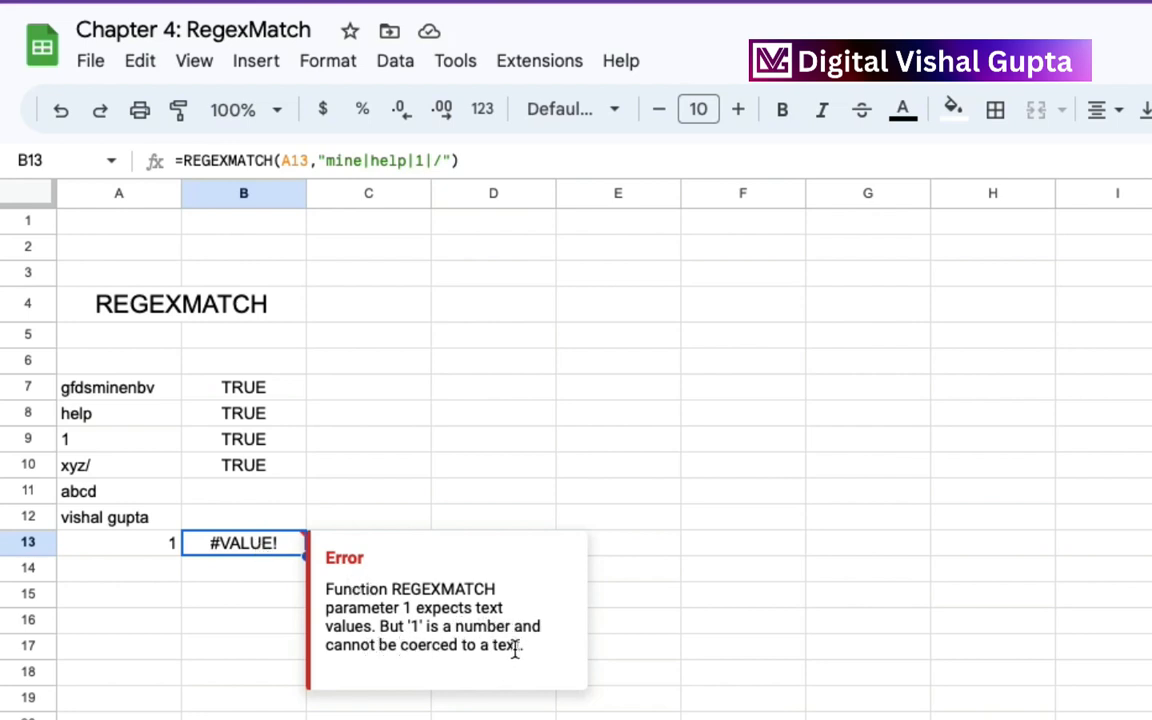
Compare the values in A9 and A13, and format A13 as plain text so the B13 formula can evaluate it.
left_click(129, 442)
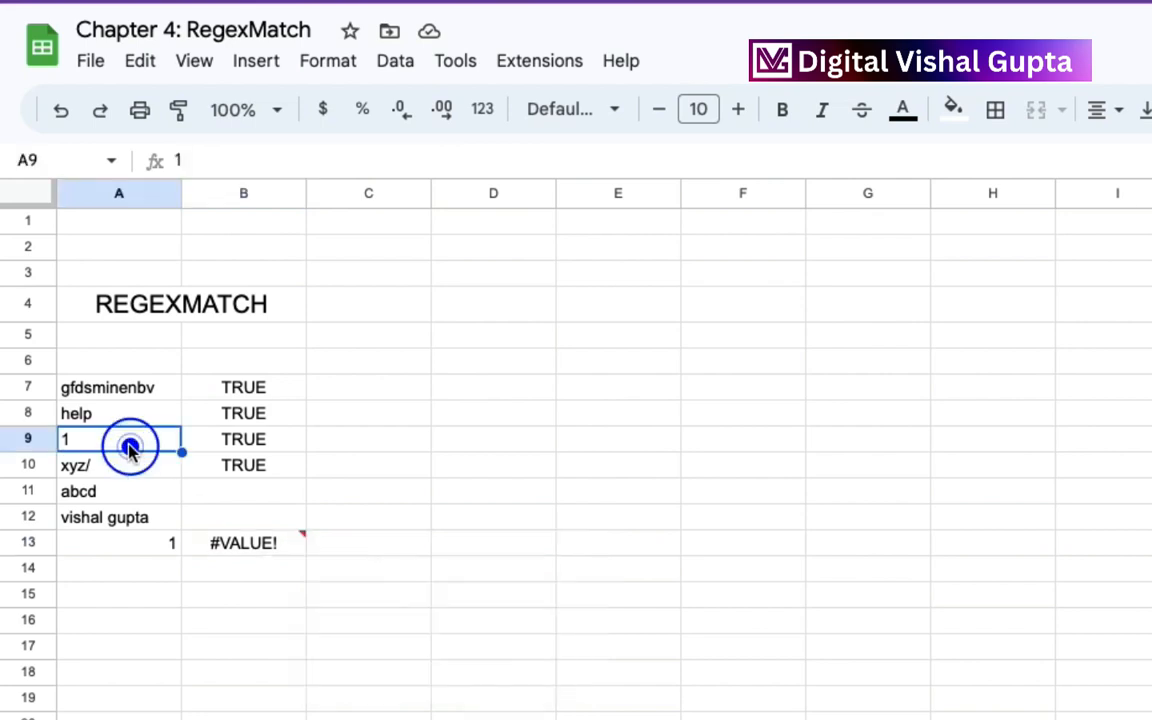
left_click(162, 545)
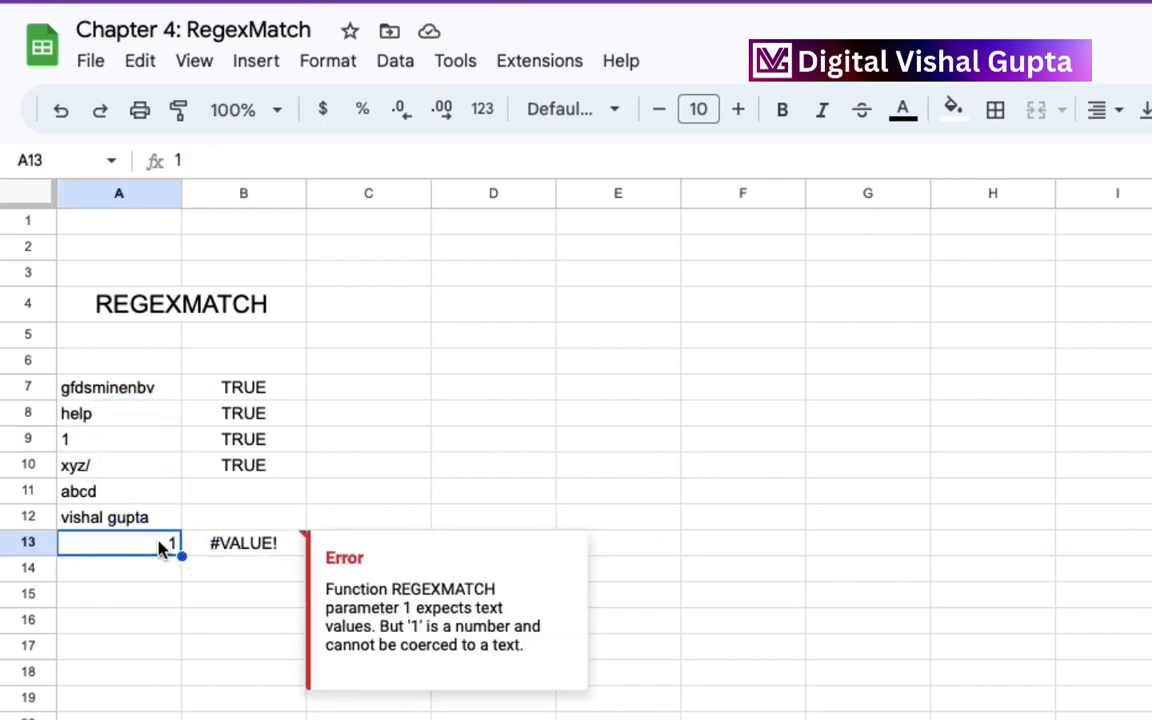
left_click(225, 544)
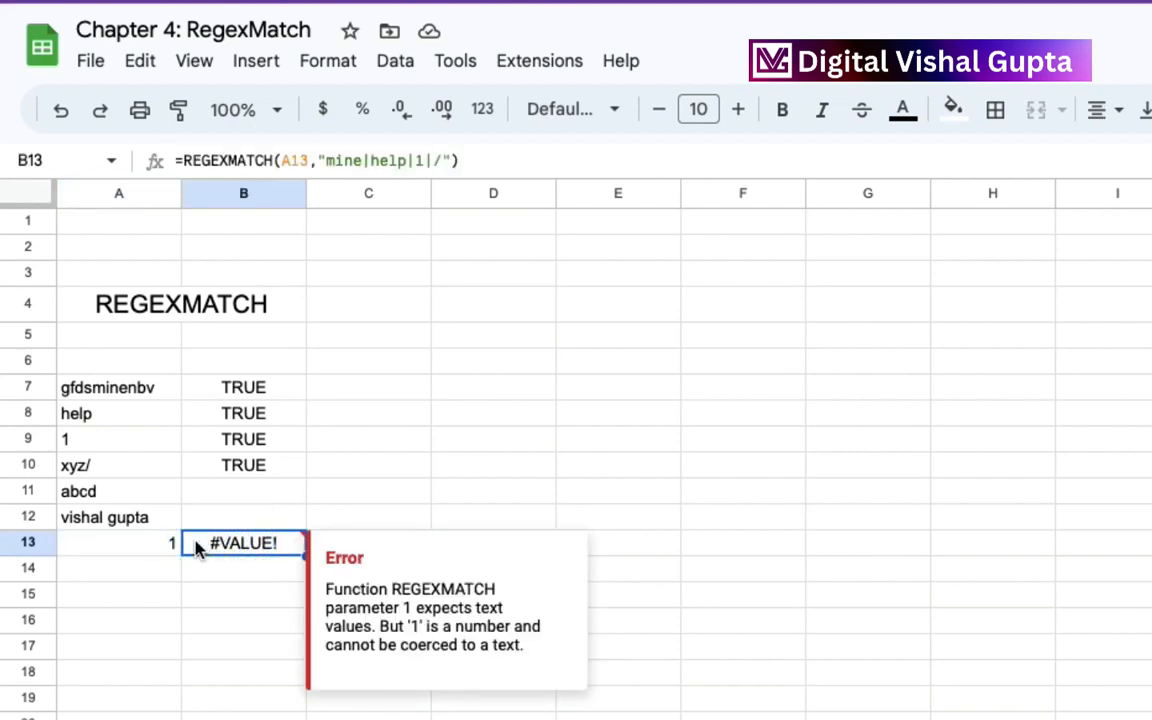
left_click(141, 549)
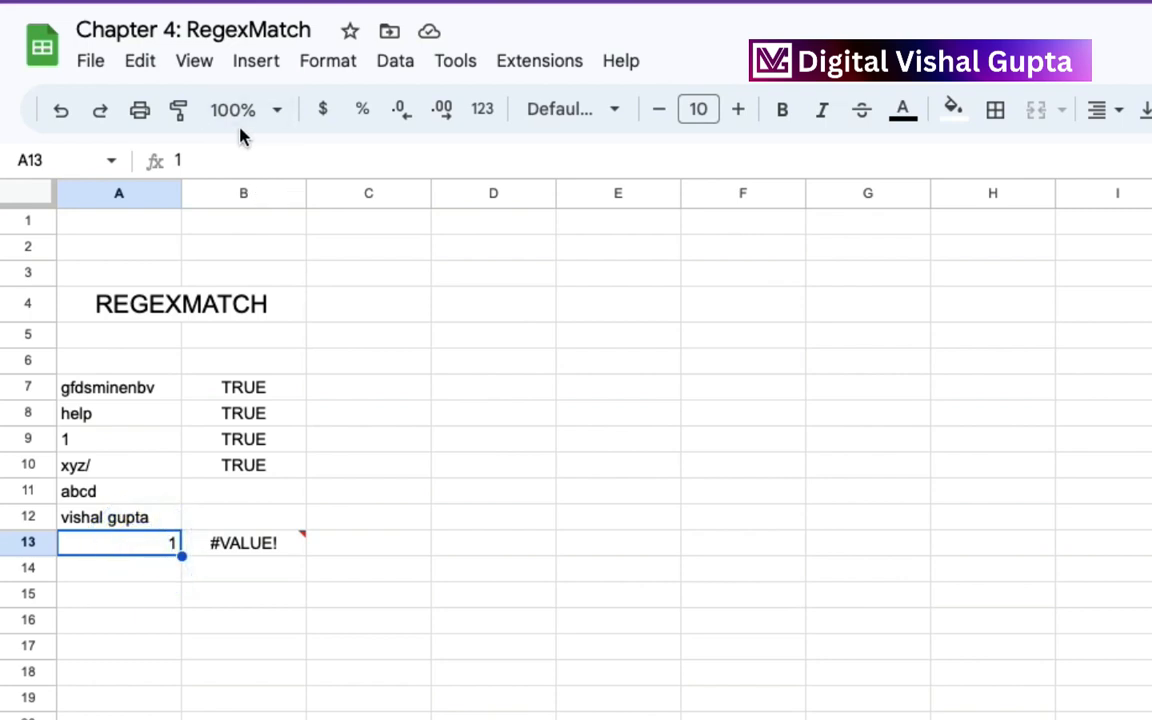
left_click(325, 72)
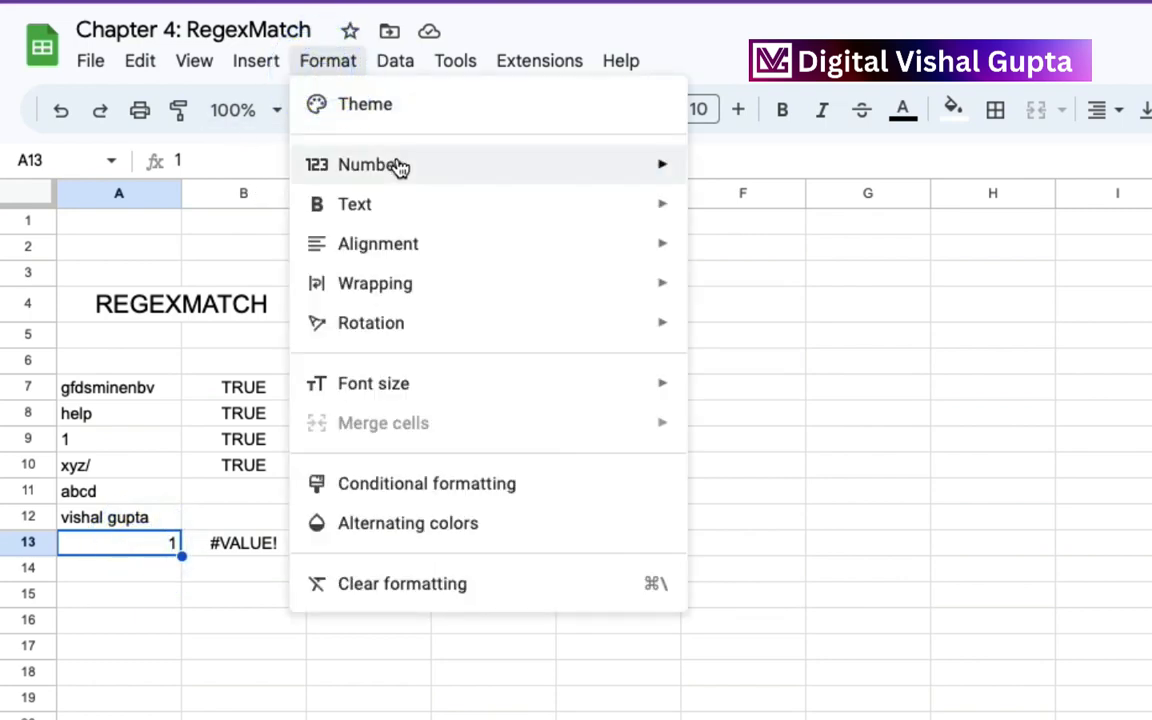
mouse_move(669, 165)
left_click(784, 216)
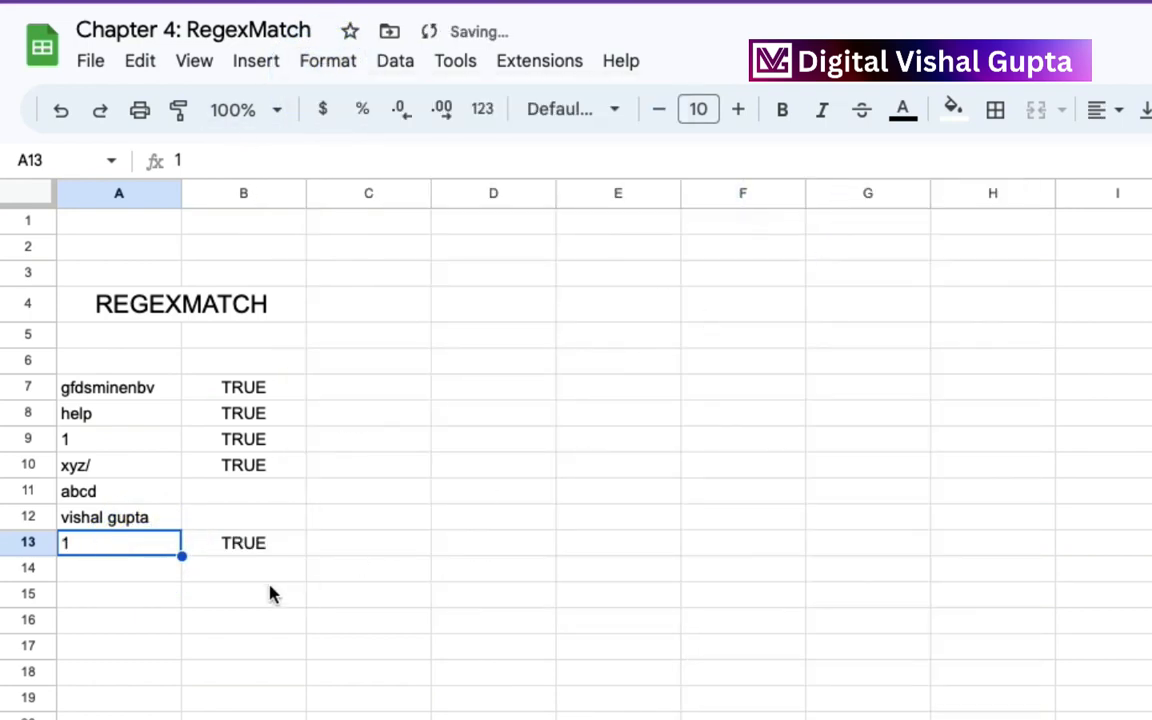
left_click(259, 548)
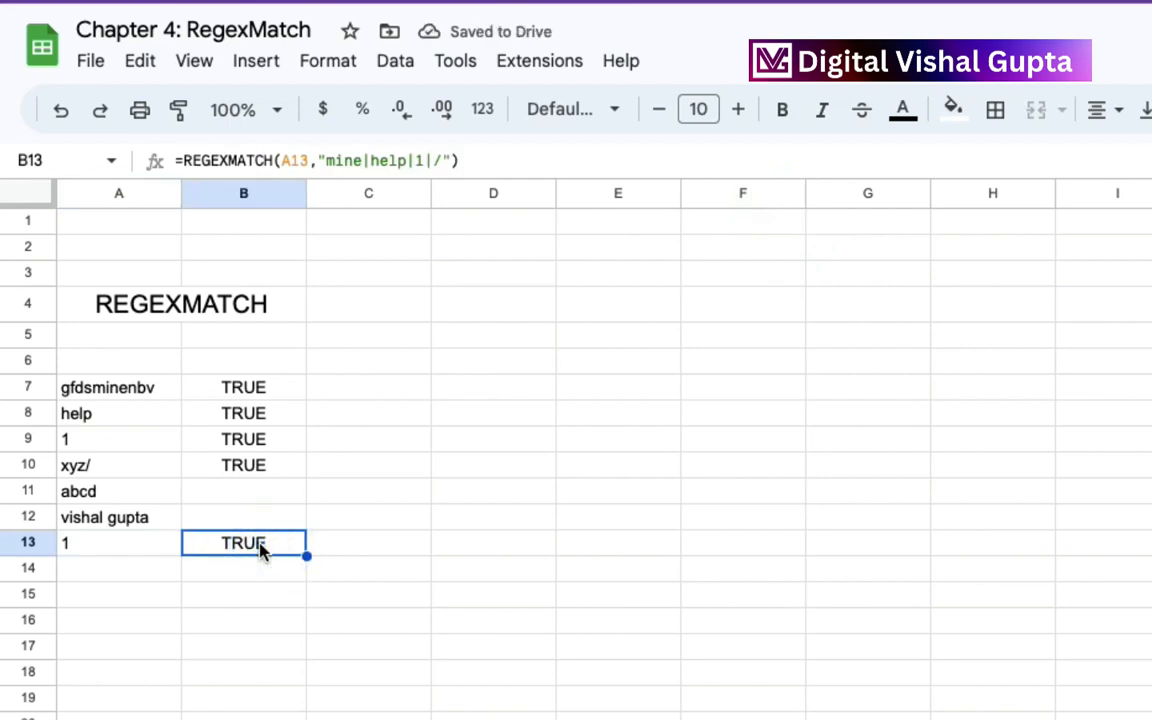
left_click(138, 558)
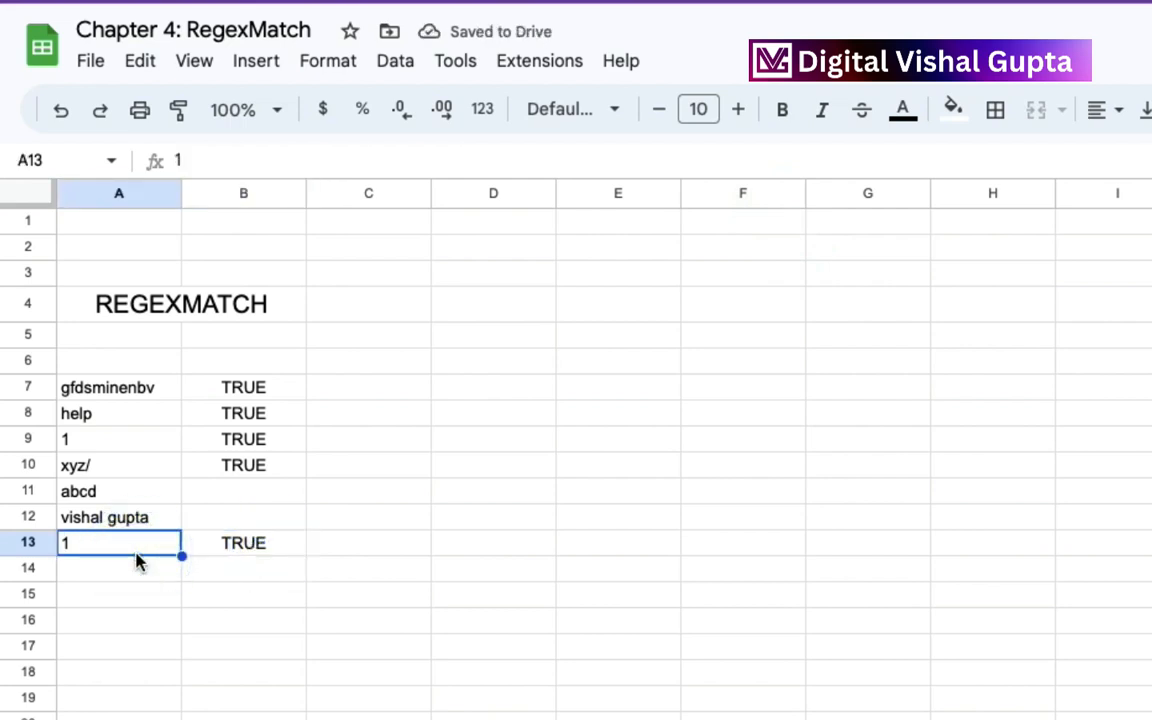
left_click(252, 544)
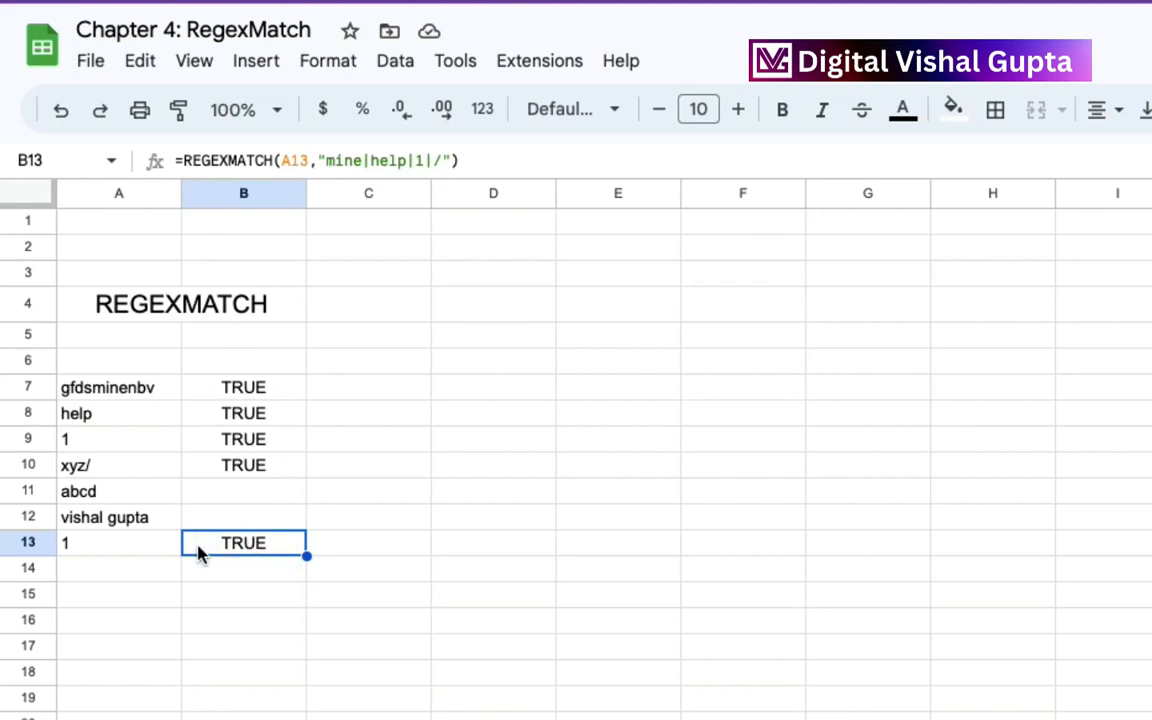
Clear the test value and its formula from A13:B13.
left_click(140, 556)
left_click_drag(140, 556, 206, 555)
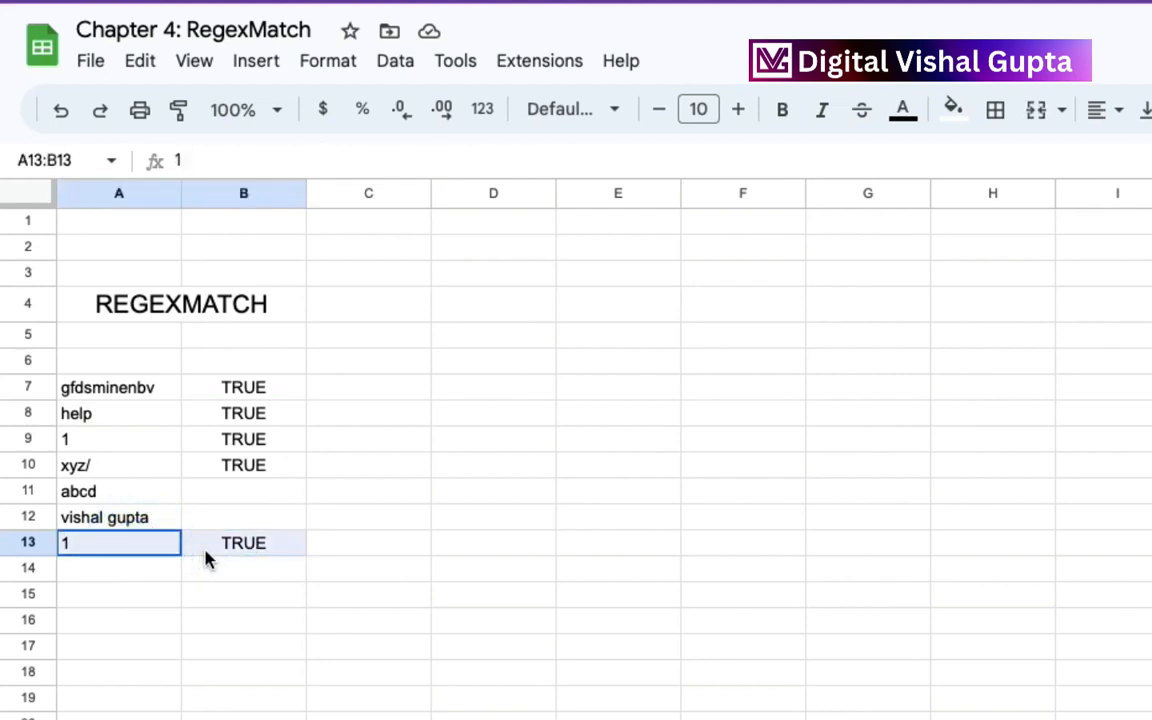
key("Delete")
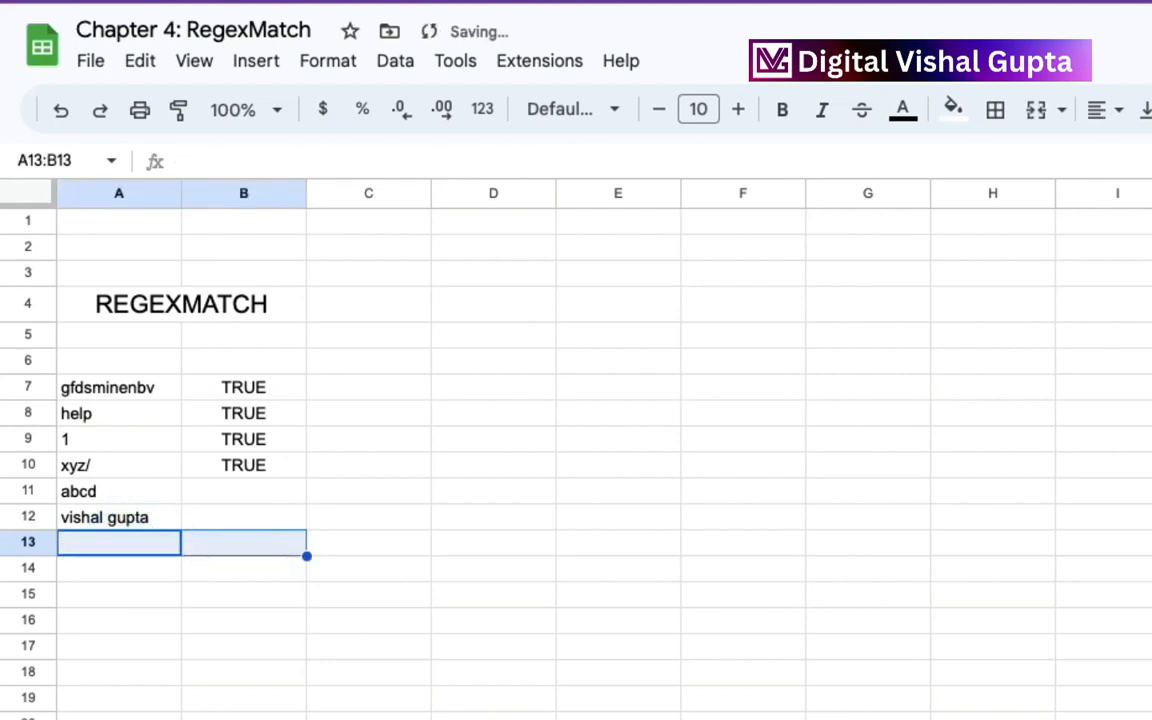
Wrap the REGEXMATCH formula in B10 in an IF function that tests whether the match equals TRUE.
left_click(259, 489)
left_click(259, 465)
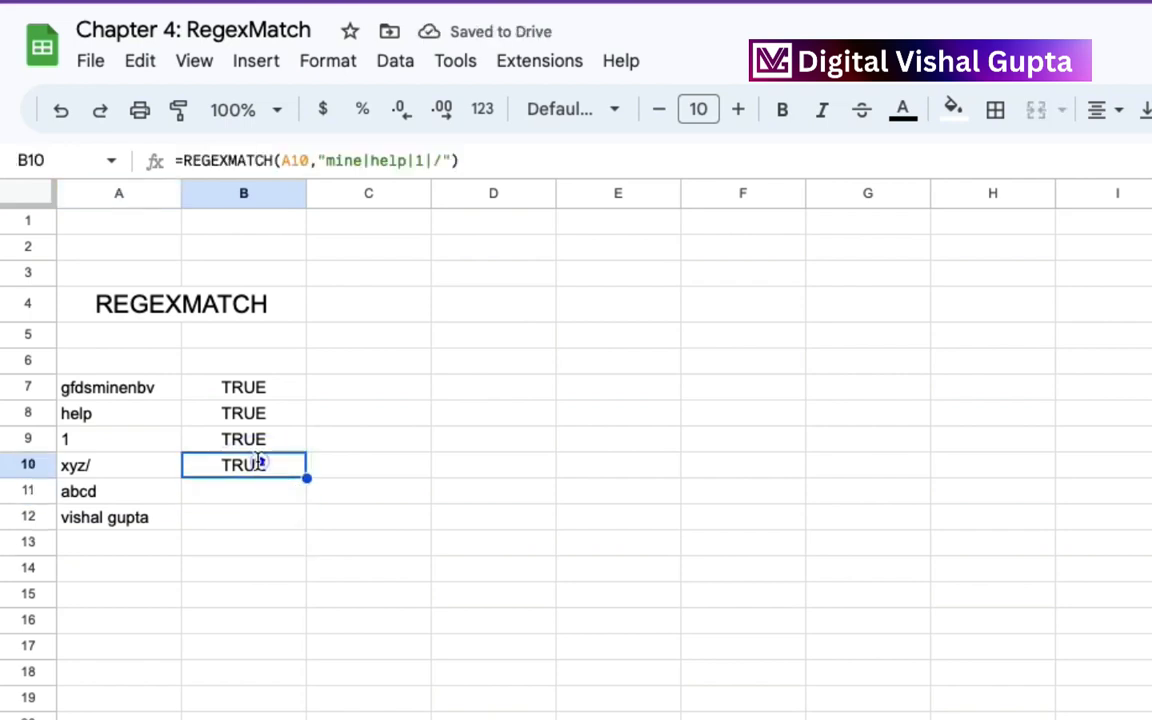
double_click(262, 466)
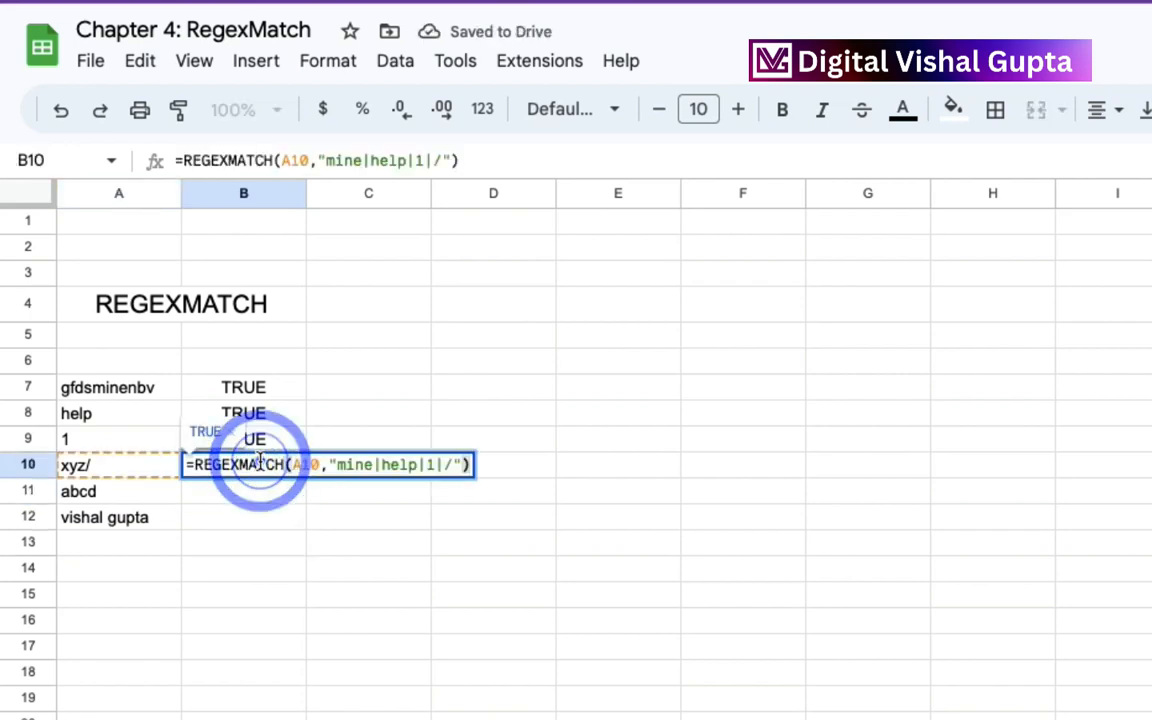
left_click(193, 464)
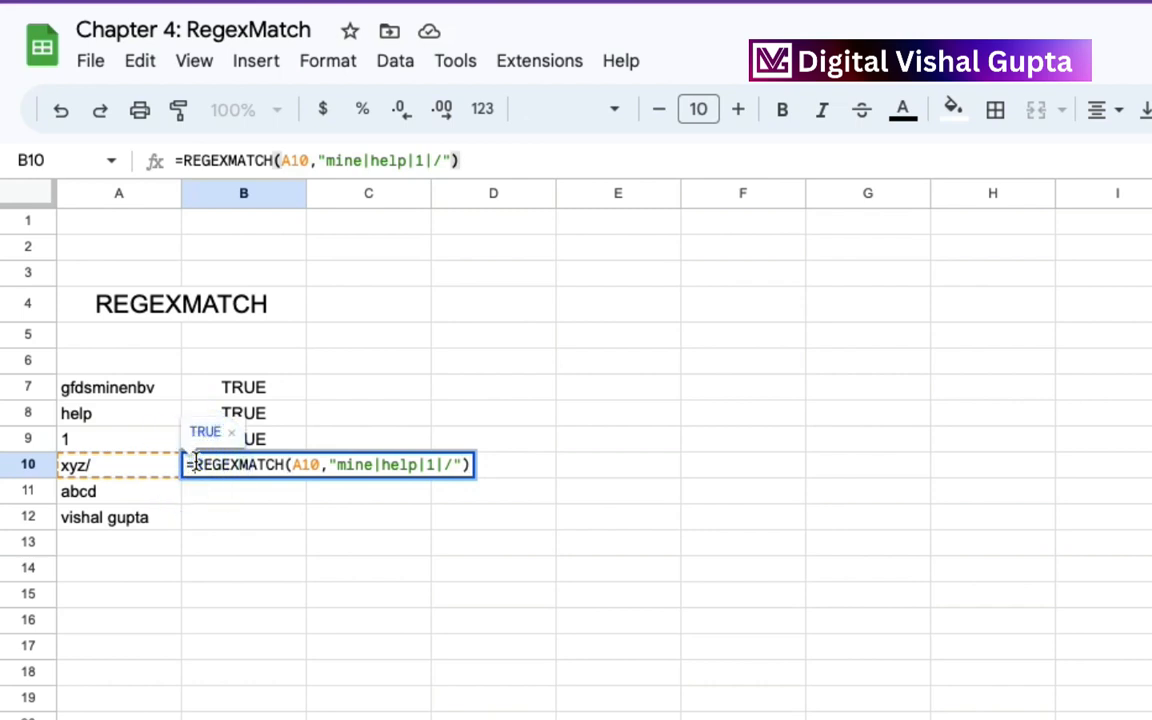
type("IF")
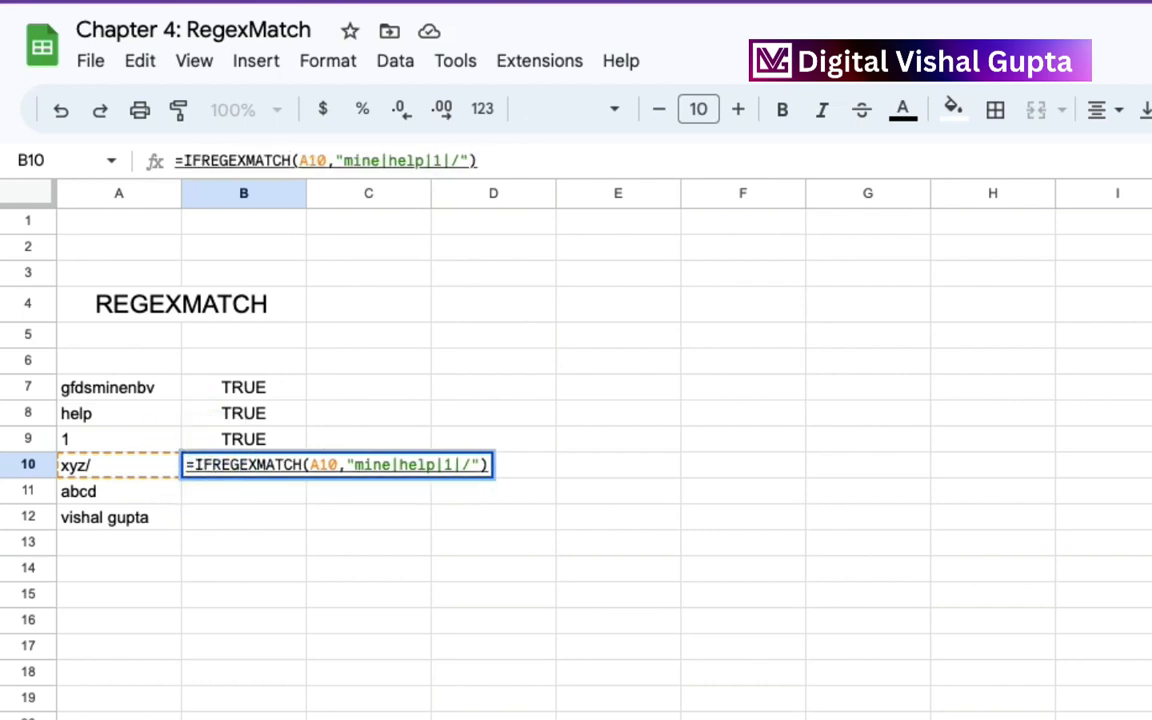
type("(")
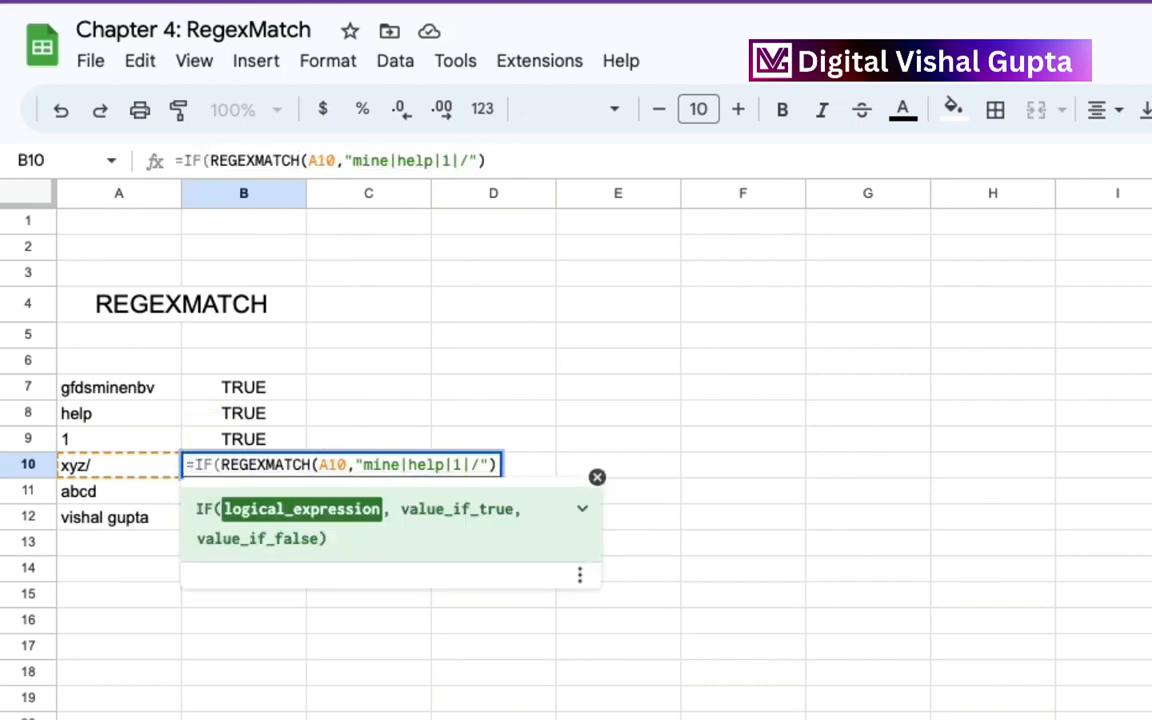
left_click(494, 464)
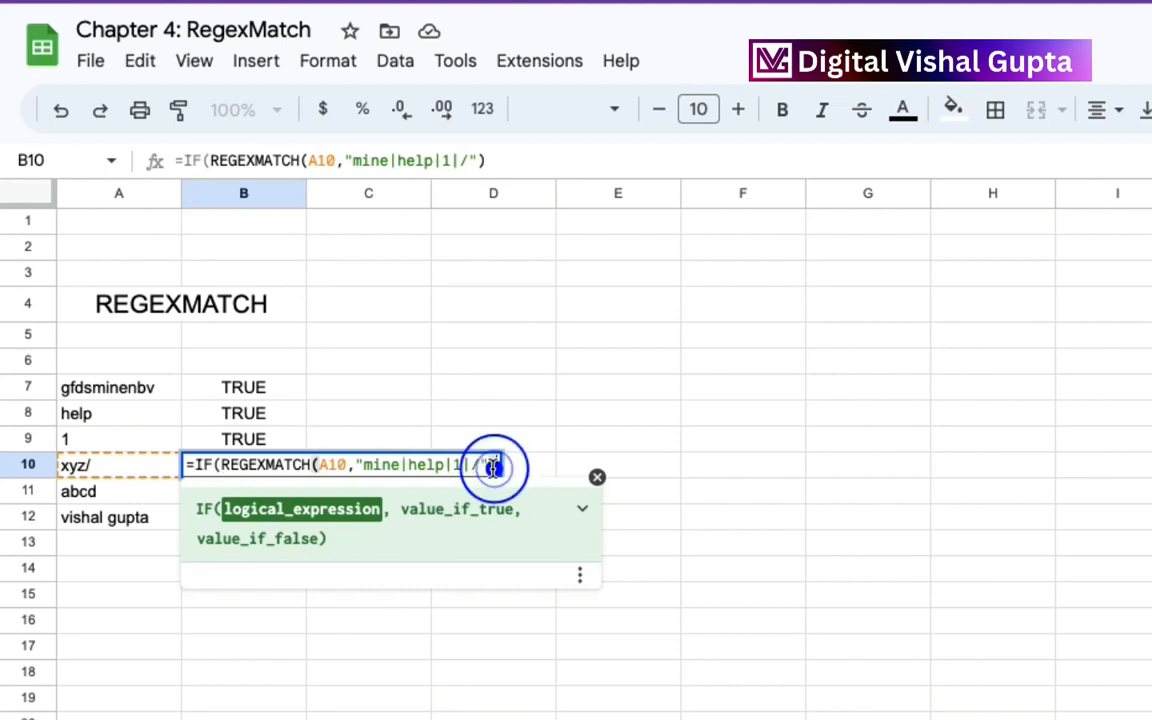
type("=T")
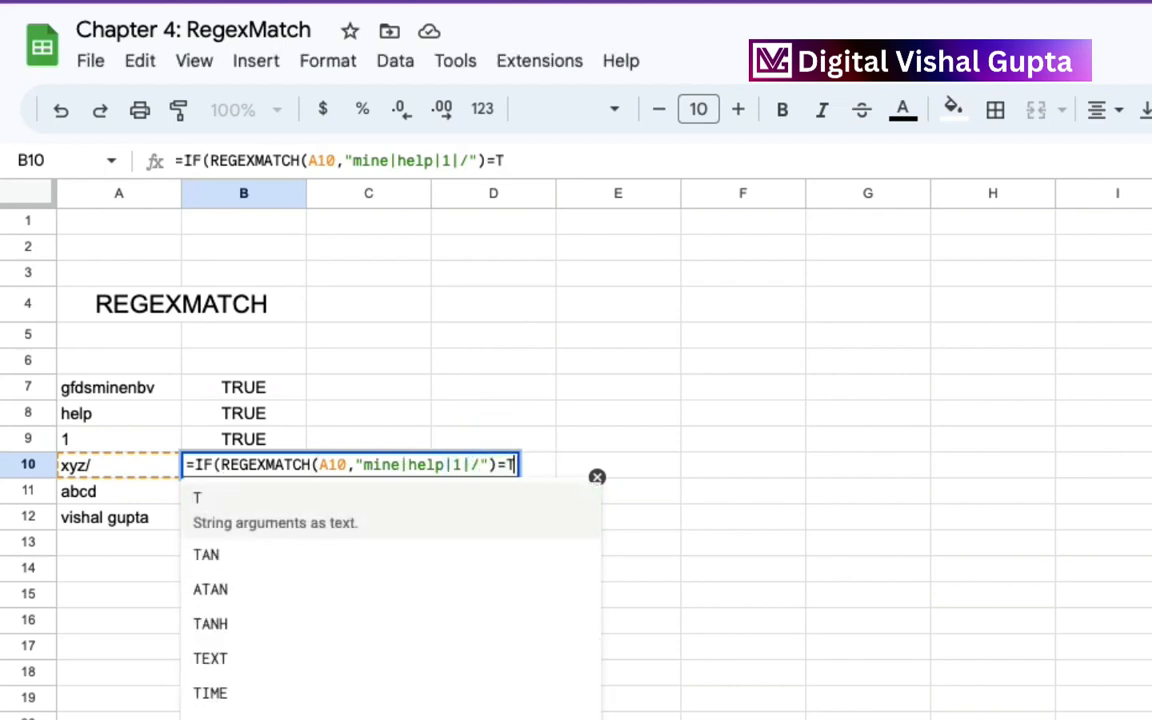
type("RUE")
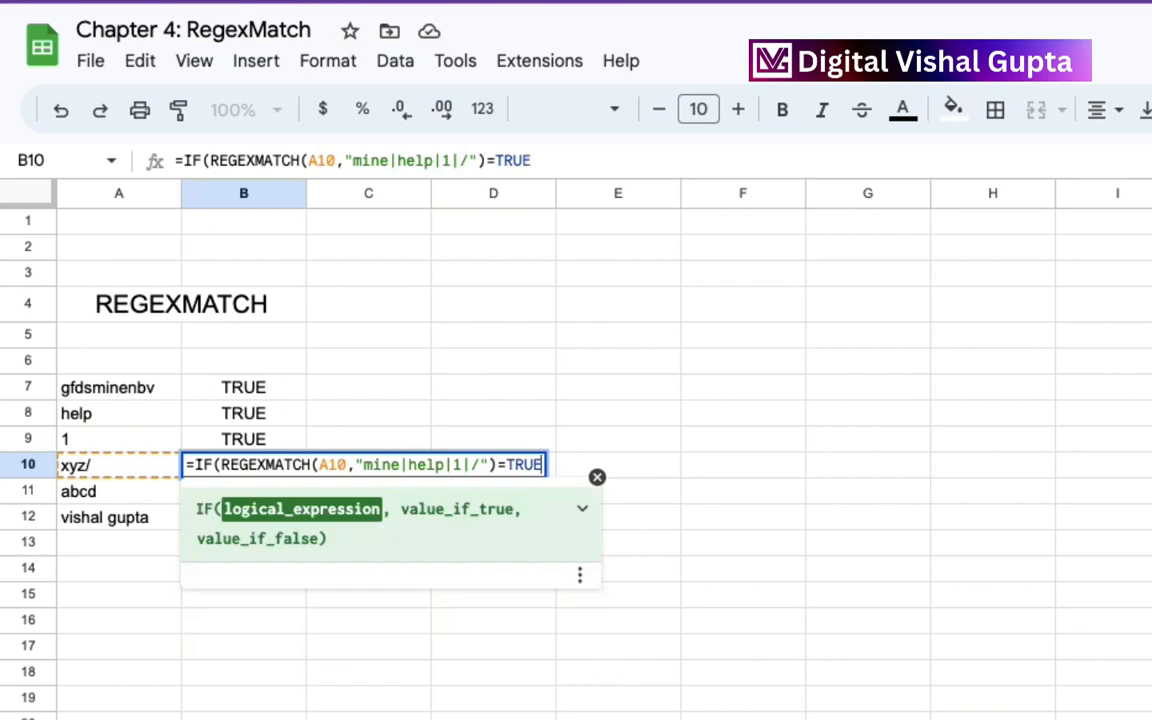
type(",\"V")
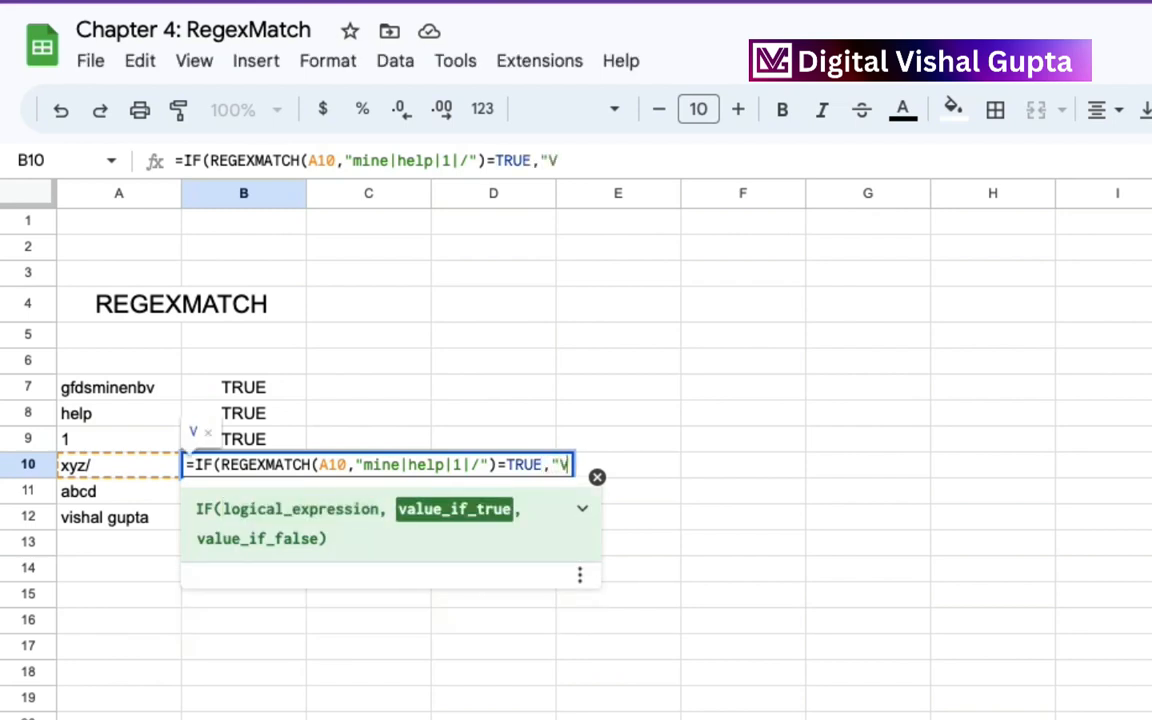
type("alue Fo")
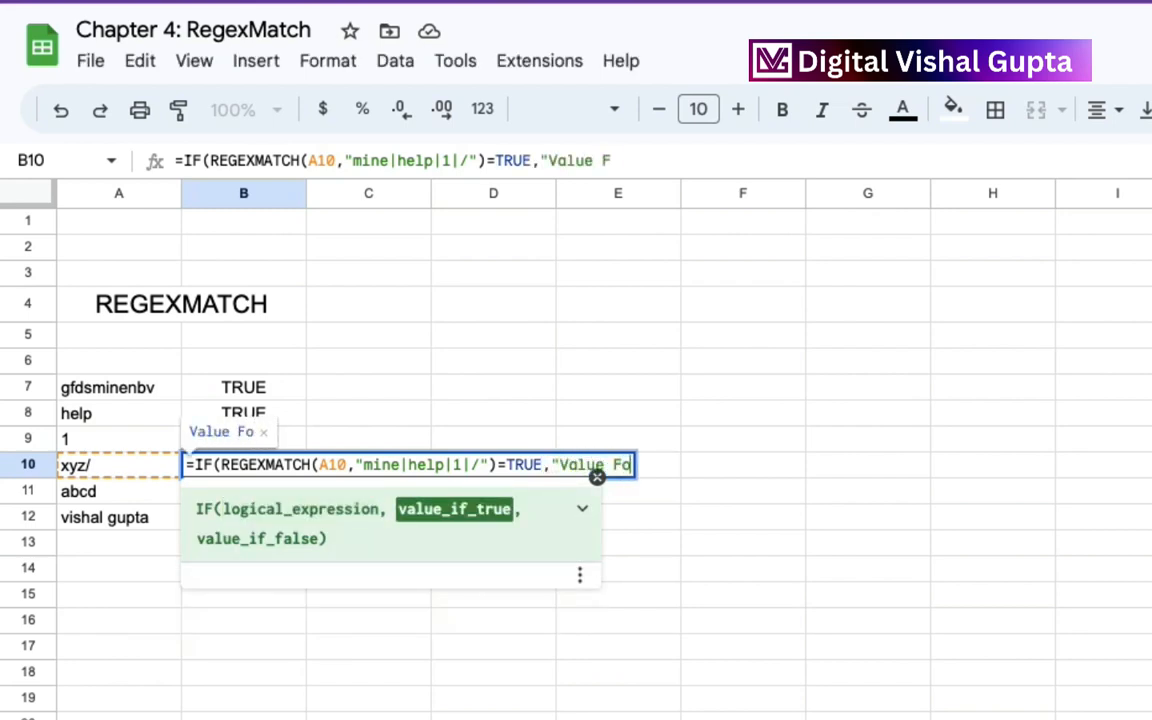
type("und\",")
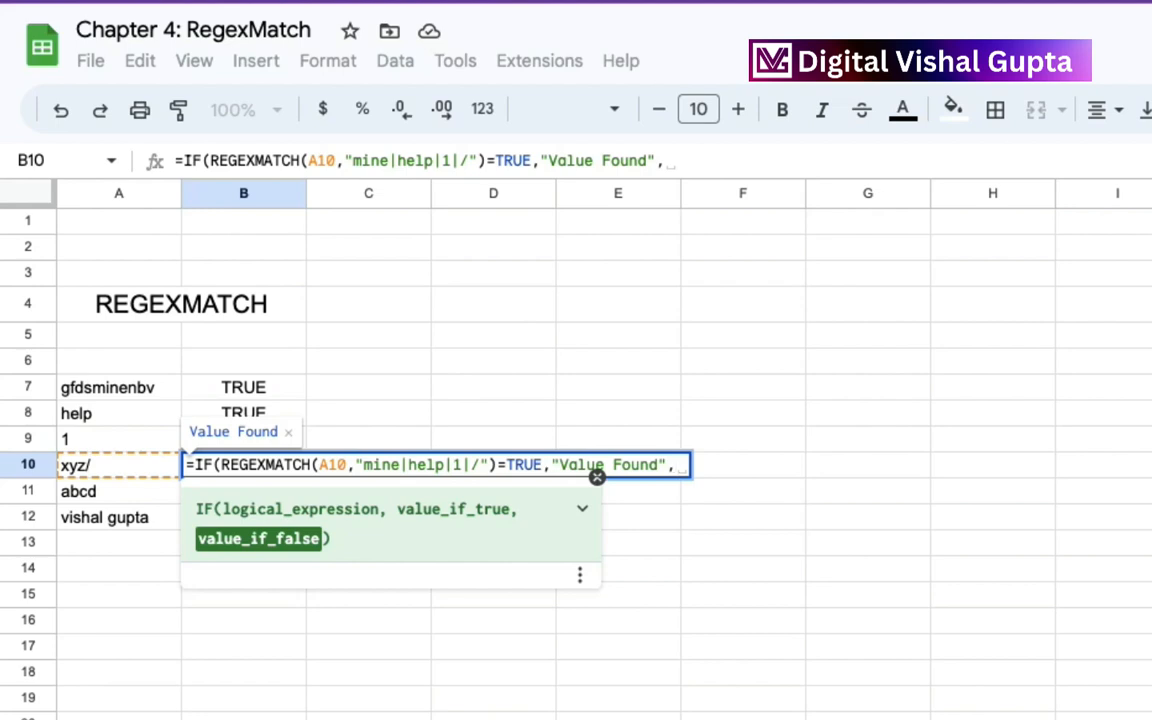
Complete the B10 IF formula with "Value Found" as the true result and "Value Not Found" as the false result.
type("\"Value Not Found\")")
key("Return")
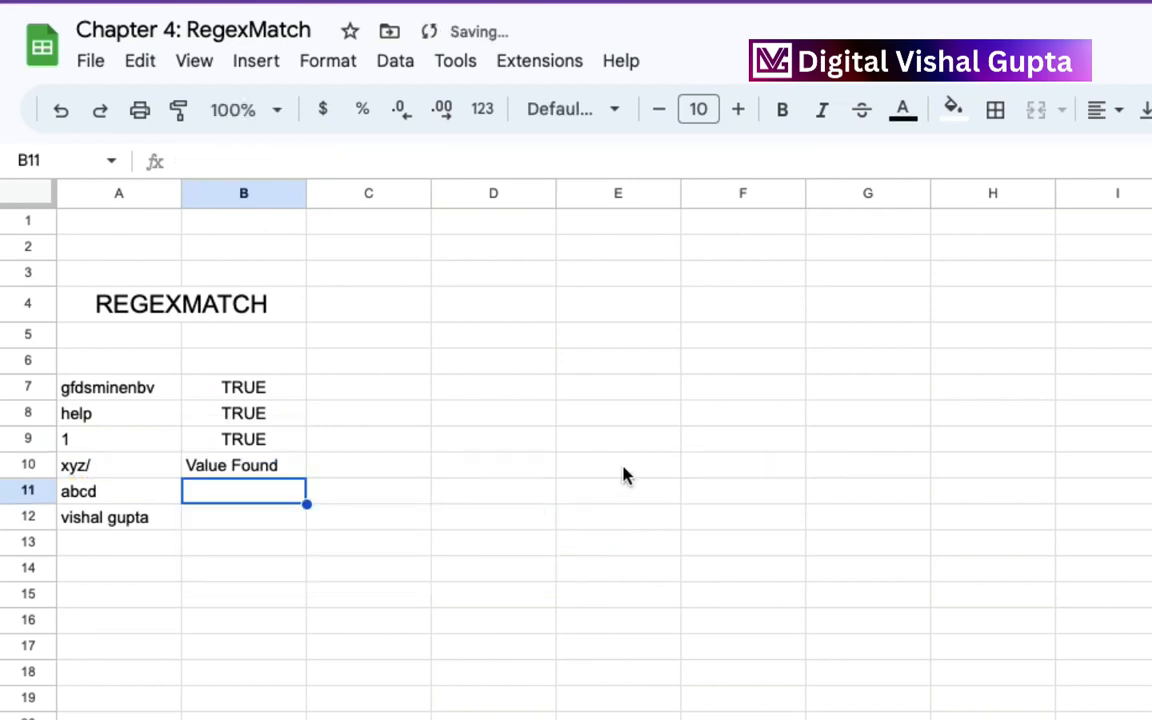
Fill the B10 IF formula up through B7 and down into B11.
left_click(298, 472)
left_click_drag(308, 476, 303, 390)
left_click(290, 478)
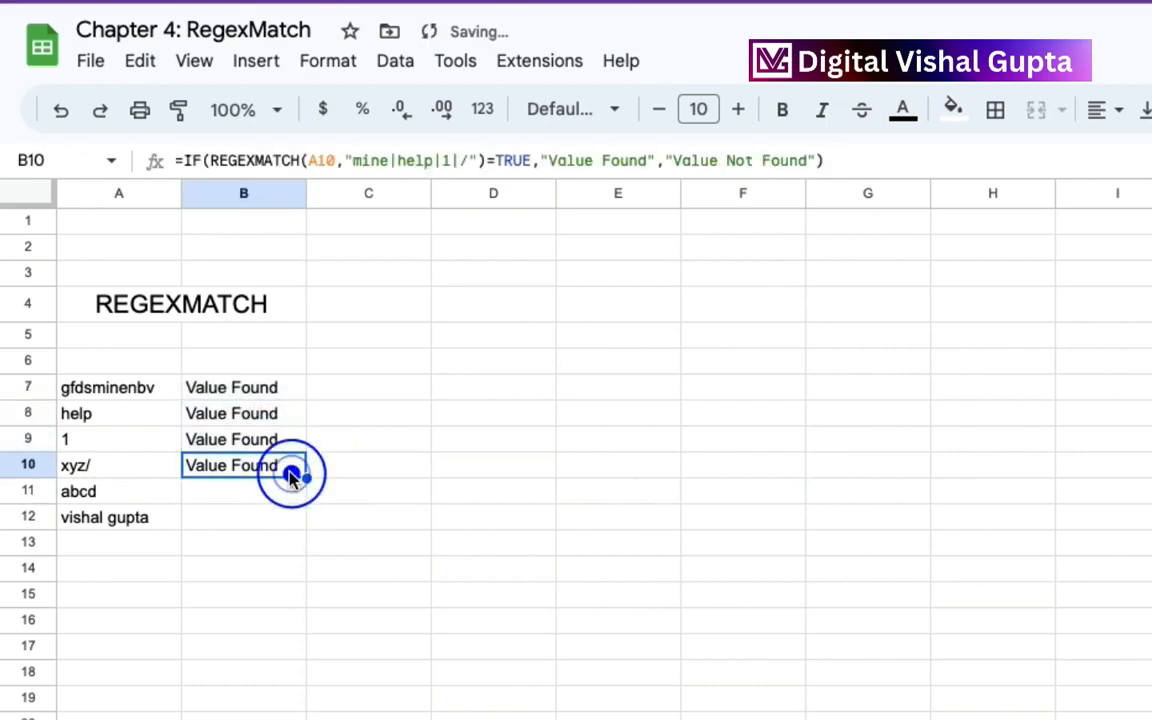
left_click_drag(306, 477, 307, 503)
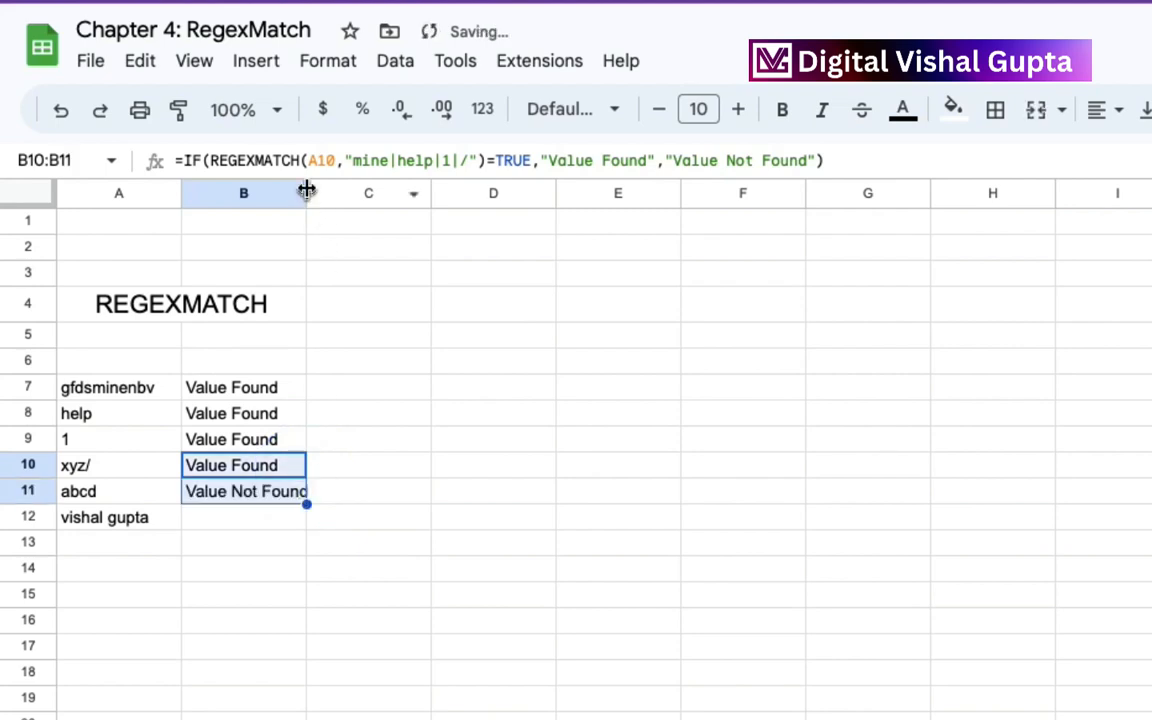
Fit column B's width to its contents and fill the B11 formula down into B12.
double_click(306, 193)
left_click(280, 496)
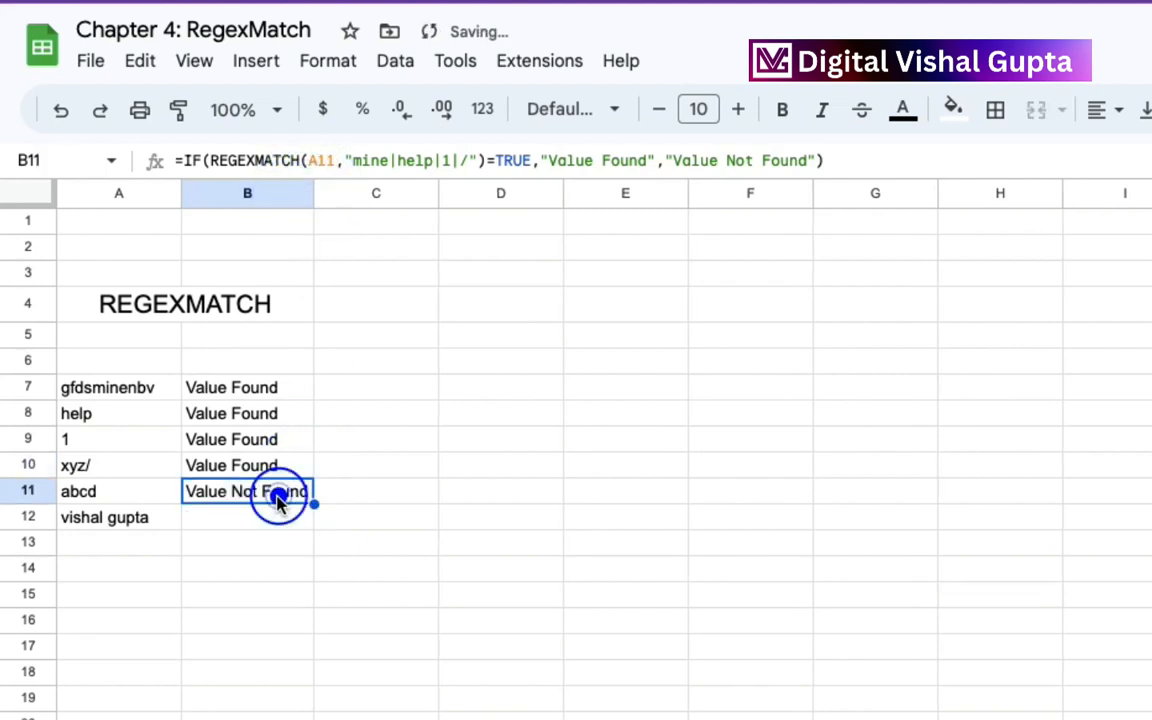
left_click_drag(313, 502, 313, 530)
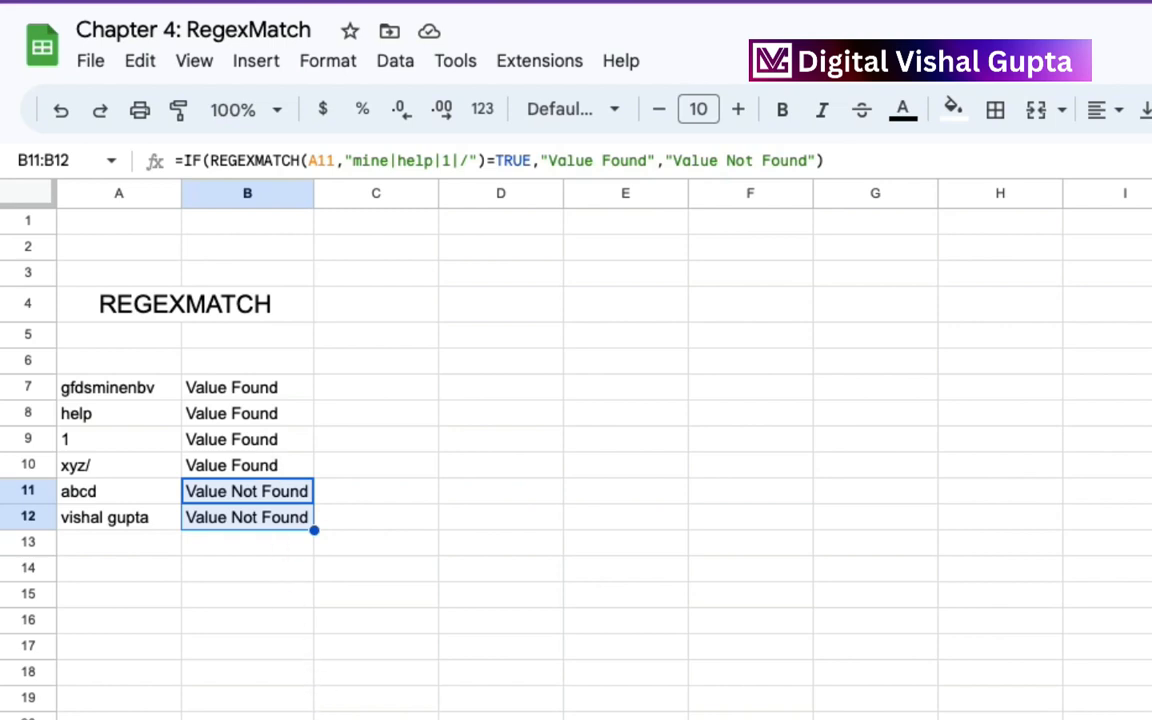
Switch to Sheet5 and open the filter options for the Top queries column.
key("ctrl+shift+Page_Down")
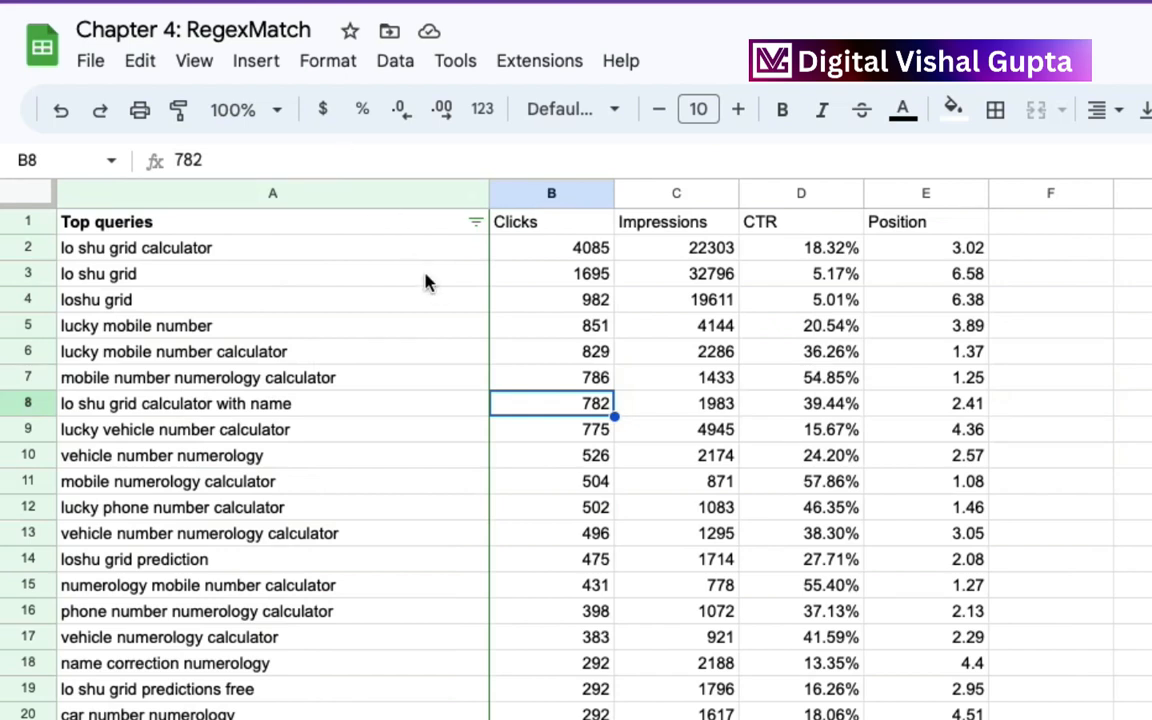
left_click(476, 224)
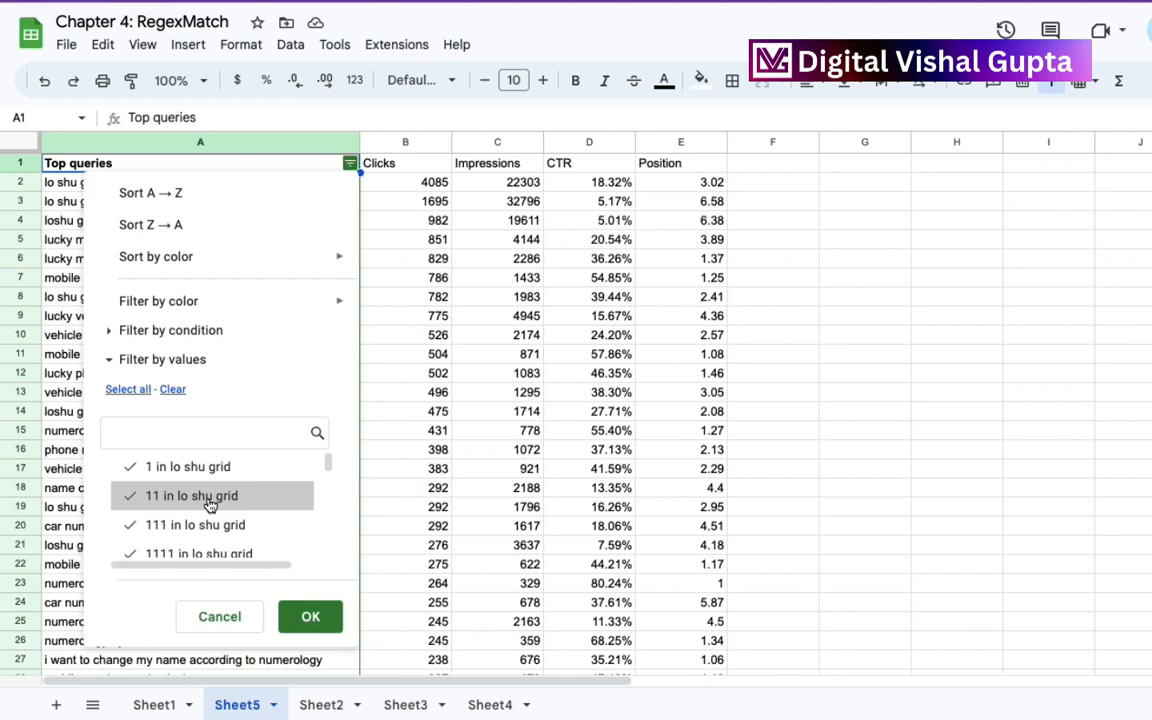
Try deselecting individual numbered queries in the filter's value list, and reselect all values.
scroll(210, 505, "down", 5)
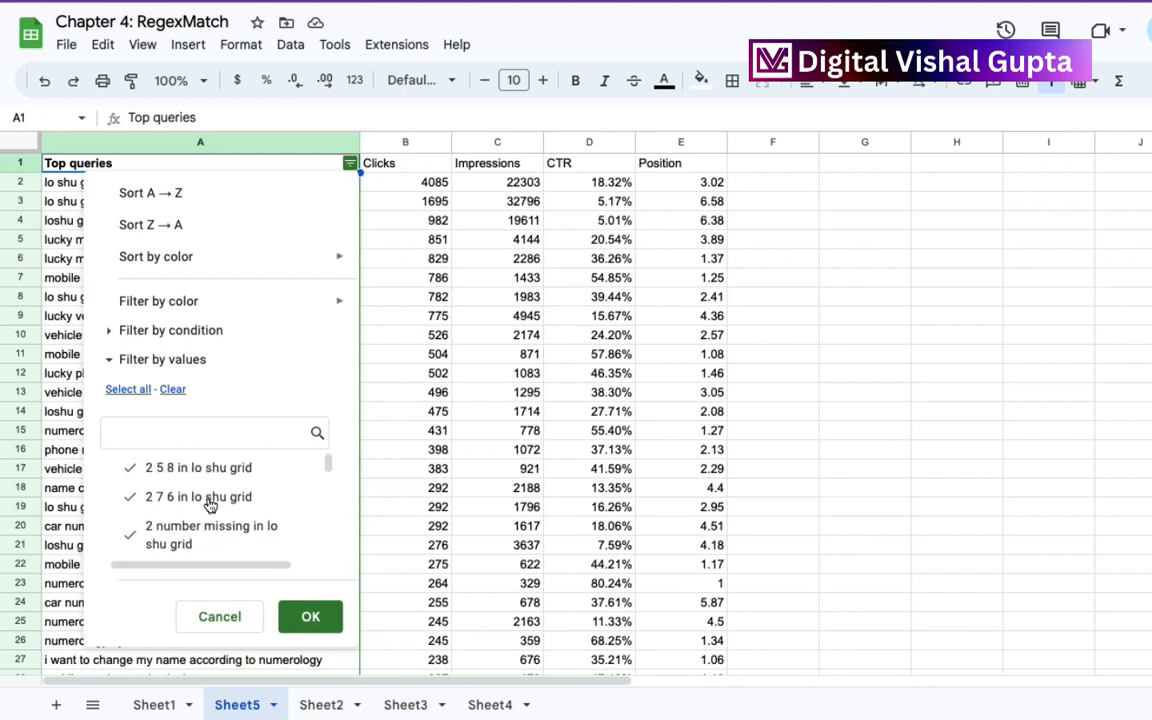
left_click(209, 499)
left_click(198, 479)
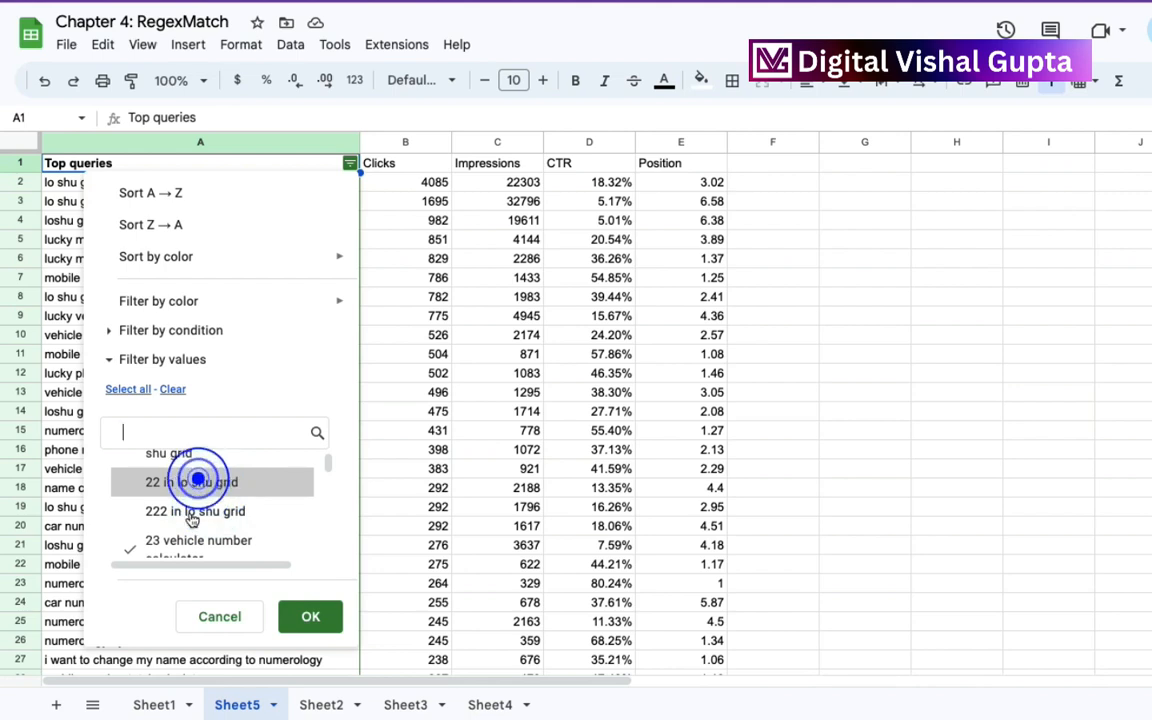
scroll(191, 517, "down", 1)
left_click(192, 517)
scroll(192, 517, "up", 2)
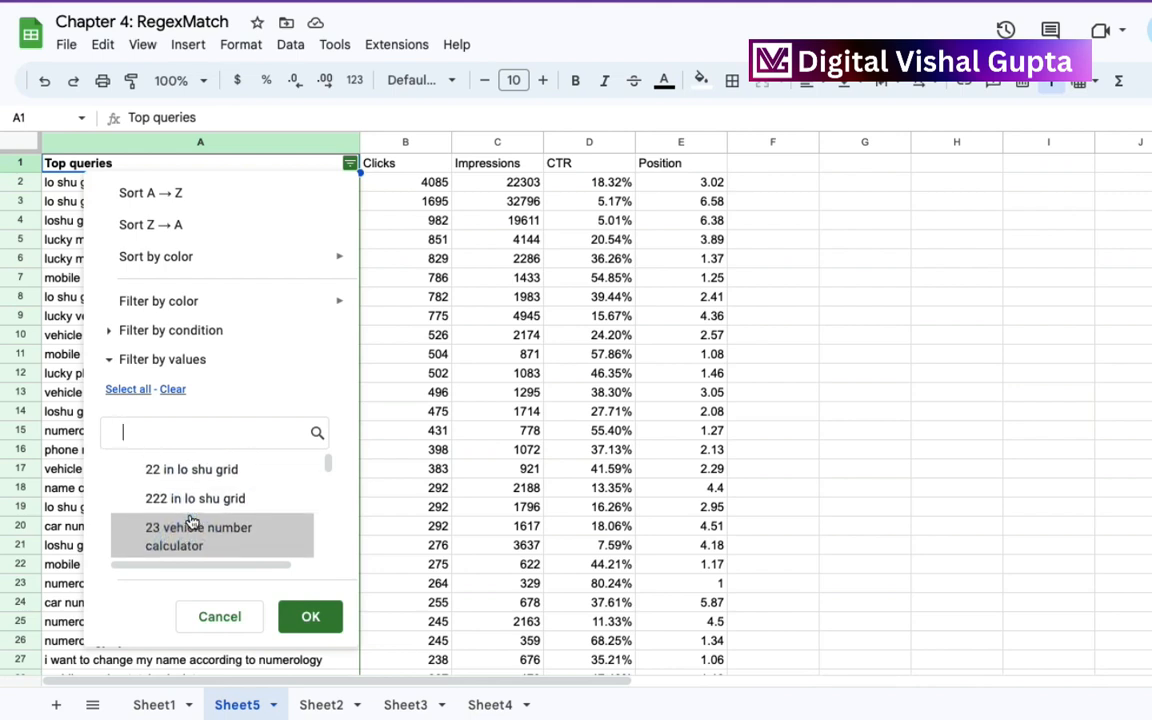
left_click(192, 514)
scroll(192, 517, "down", 1)
left_click(176, 484)
left_click(175, 512)
left_click(127, 389)
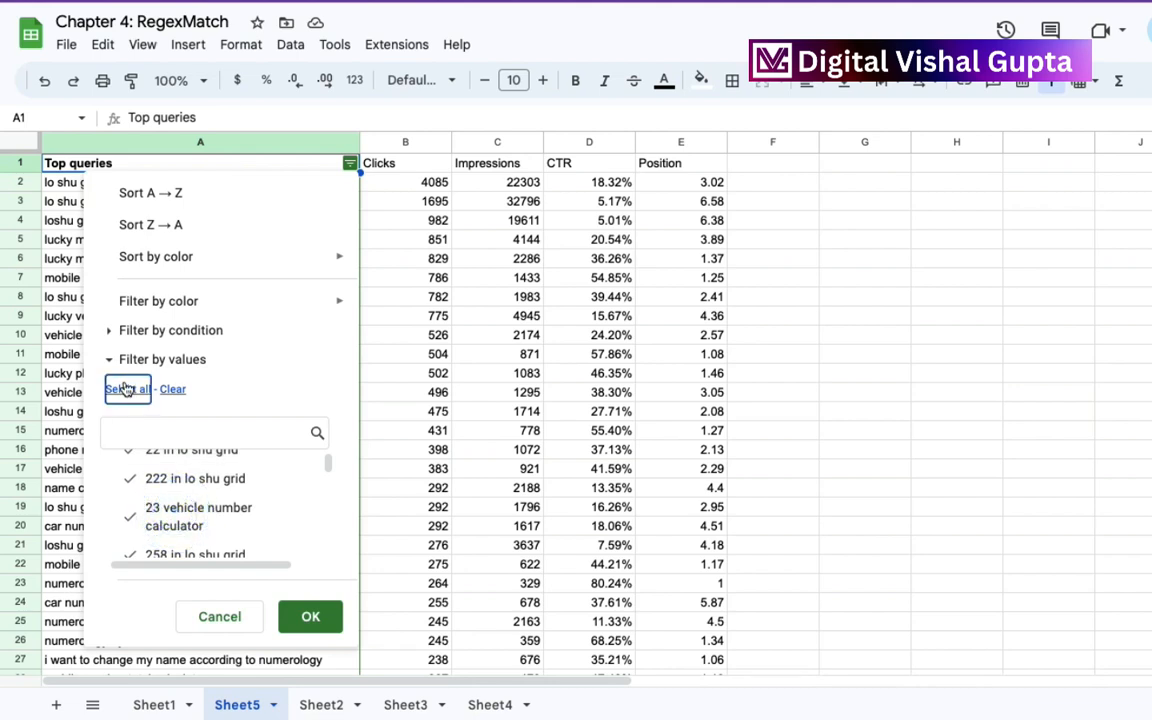
Set the Top queries filter condition to "Custom formula is".
left_click(160, 331)
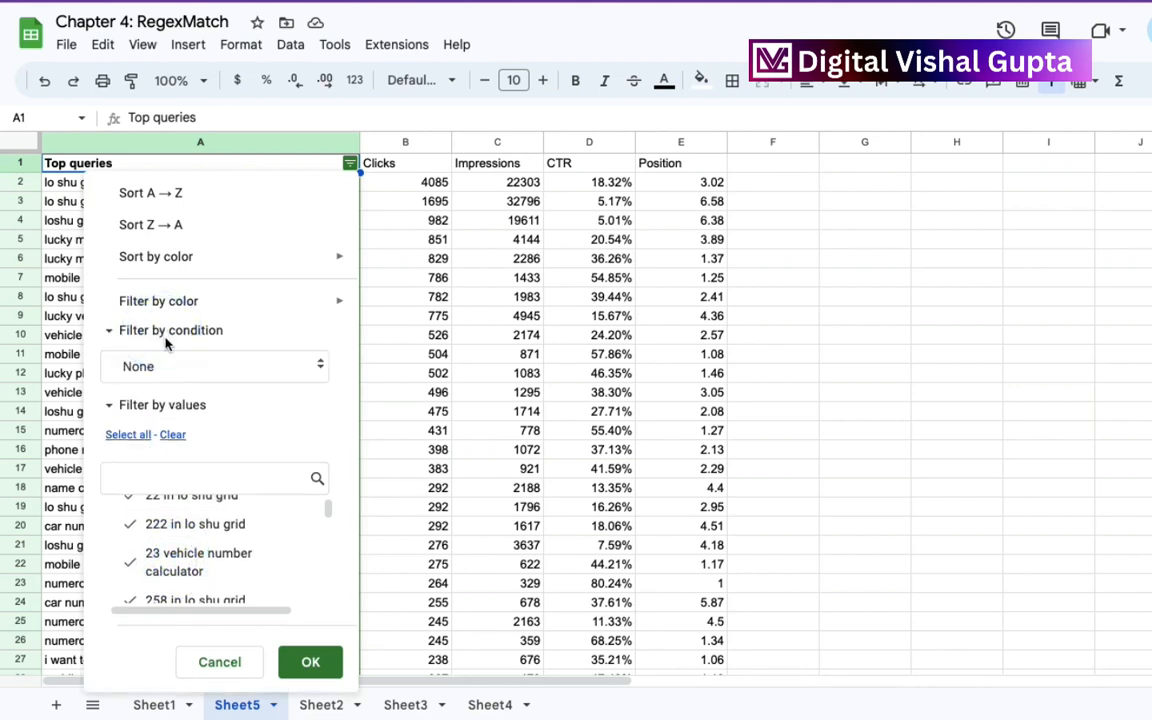
left_click(193, 366)
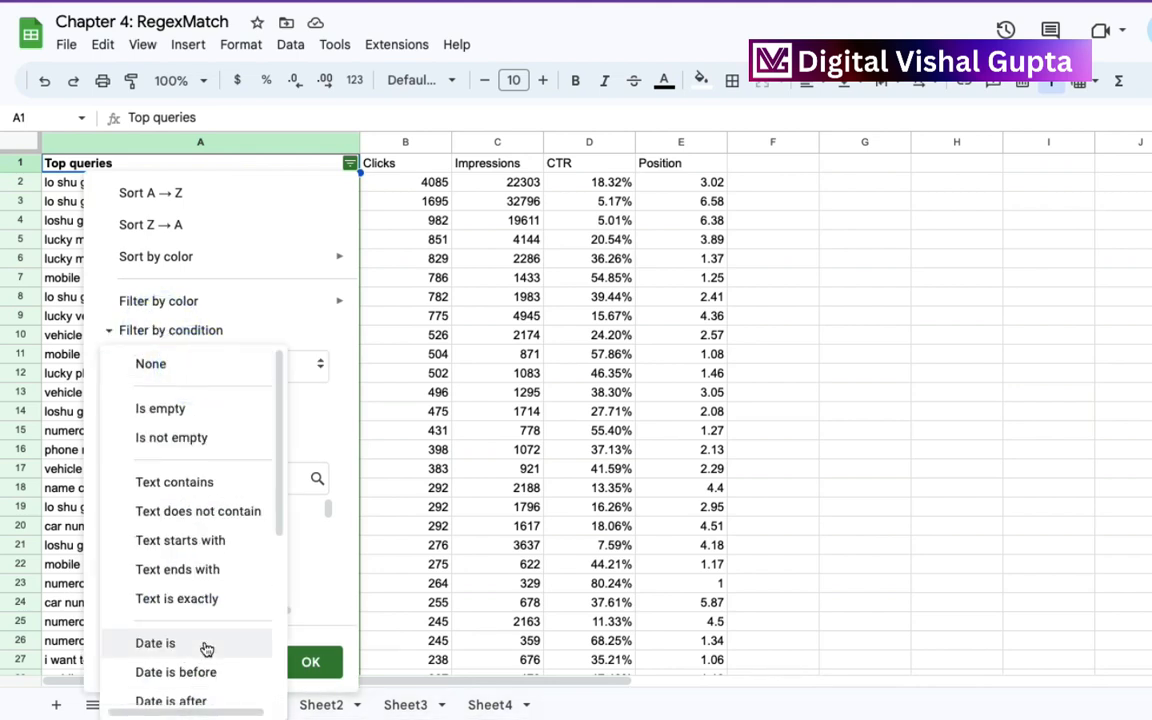
scroll(200, 660, "down", 3)
left_click(190, 686)
left_click(146, 405)
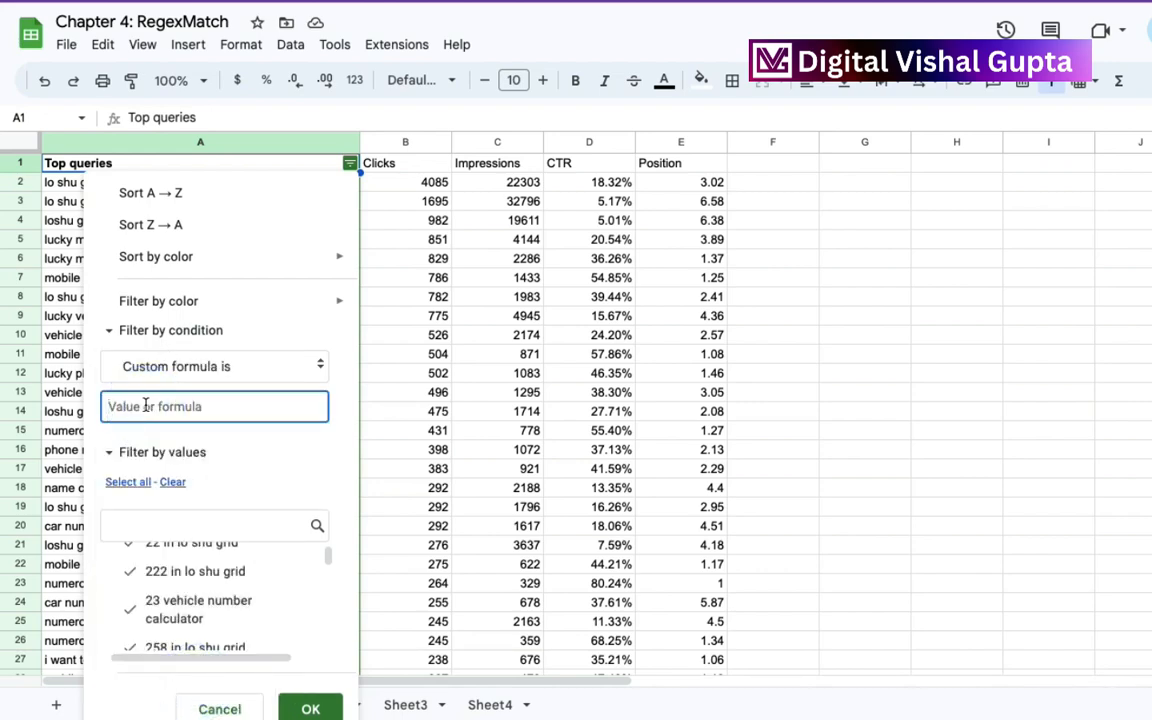
Enter =regexmatch(A:A,"numb|luck|vehicl|house") as the custom filter formula.
type("=")
type("regex")
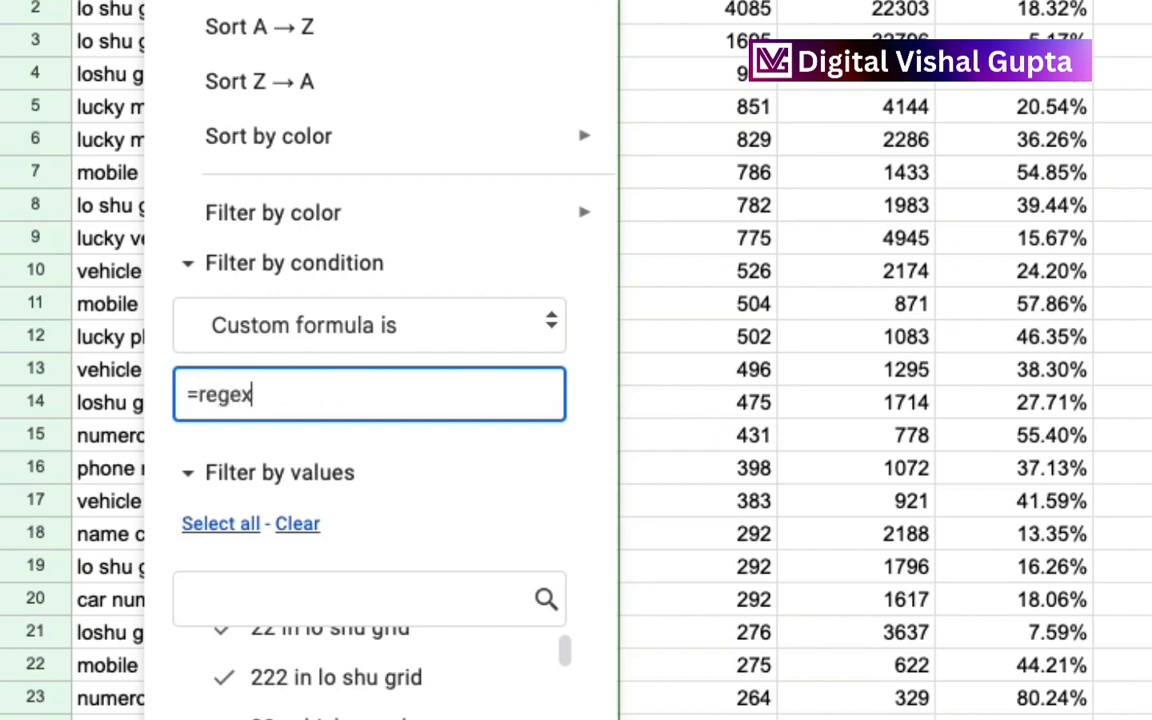
type("match")
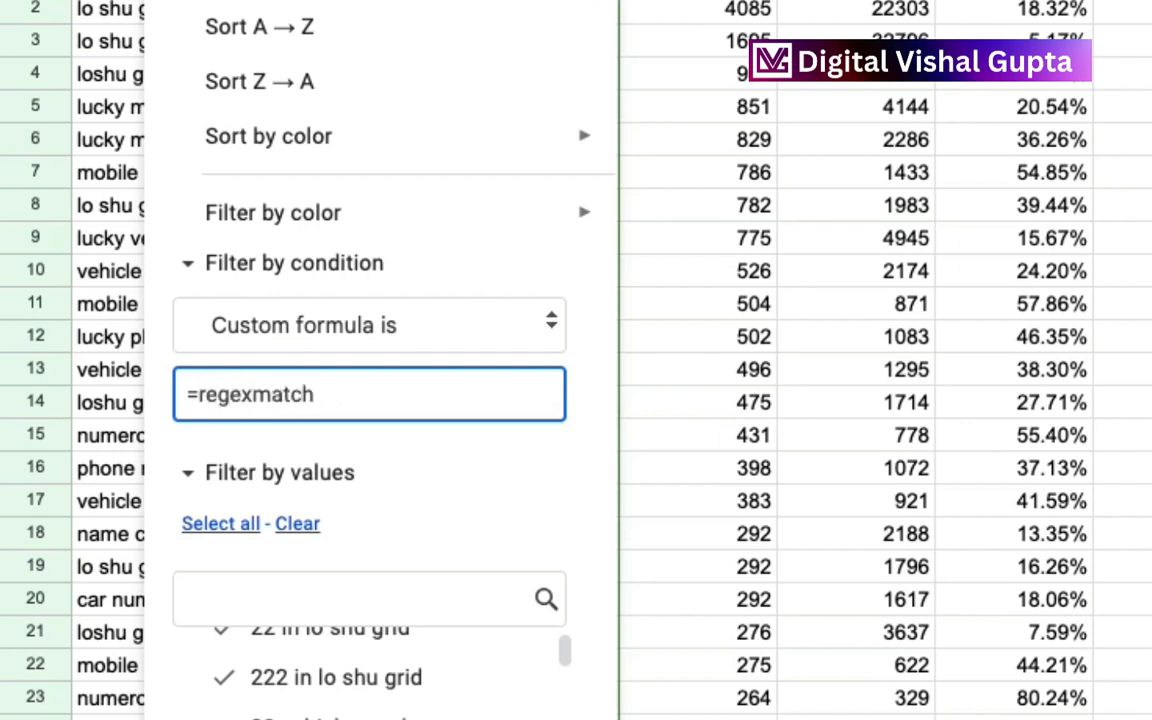
type("(A:A,\"numb")
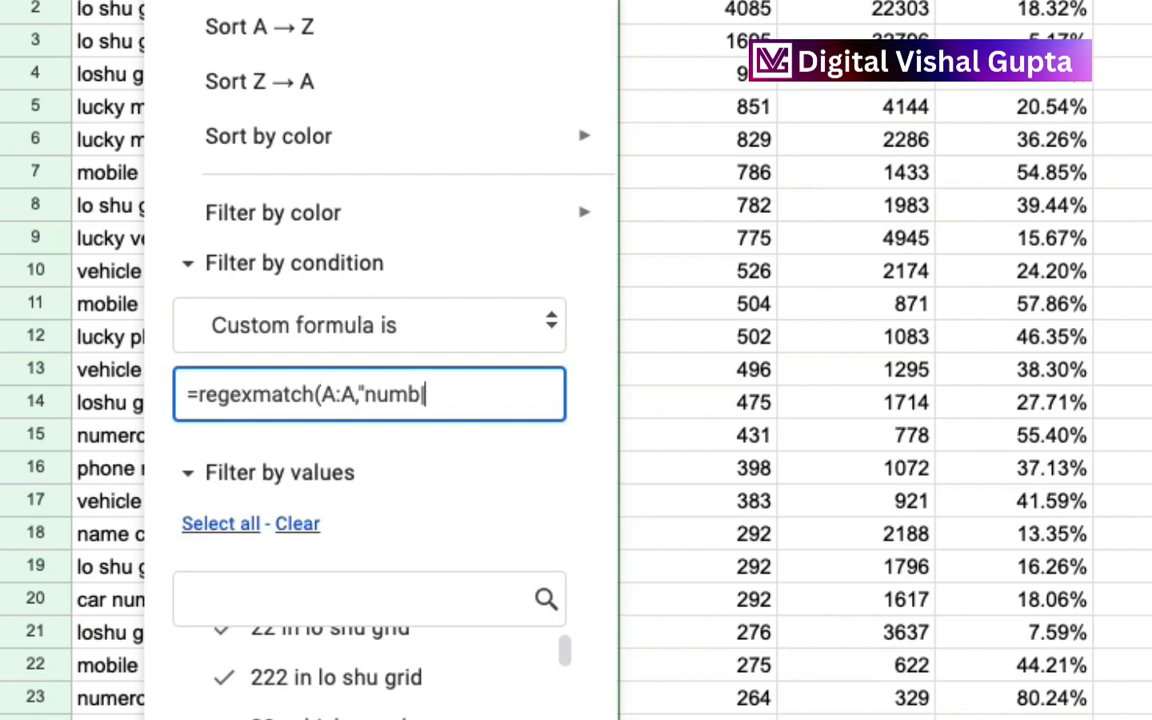
type("|luck|vehi")
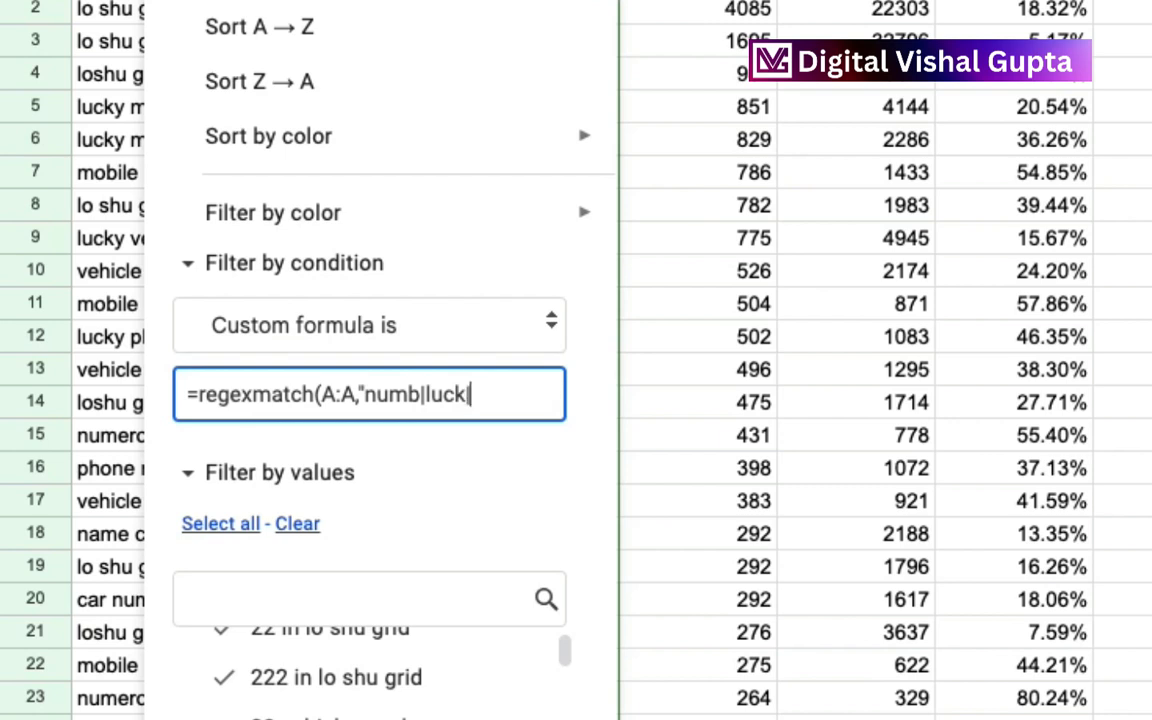
type("cl")
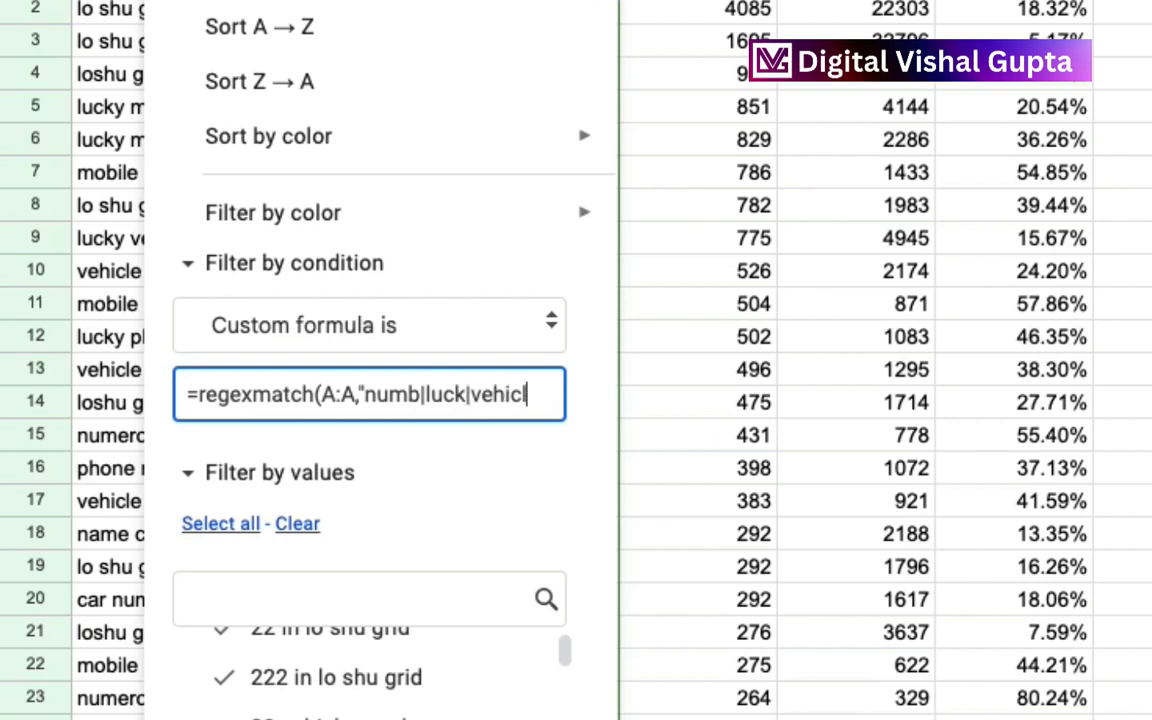
type("|house")
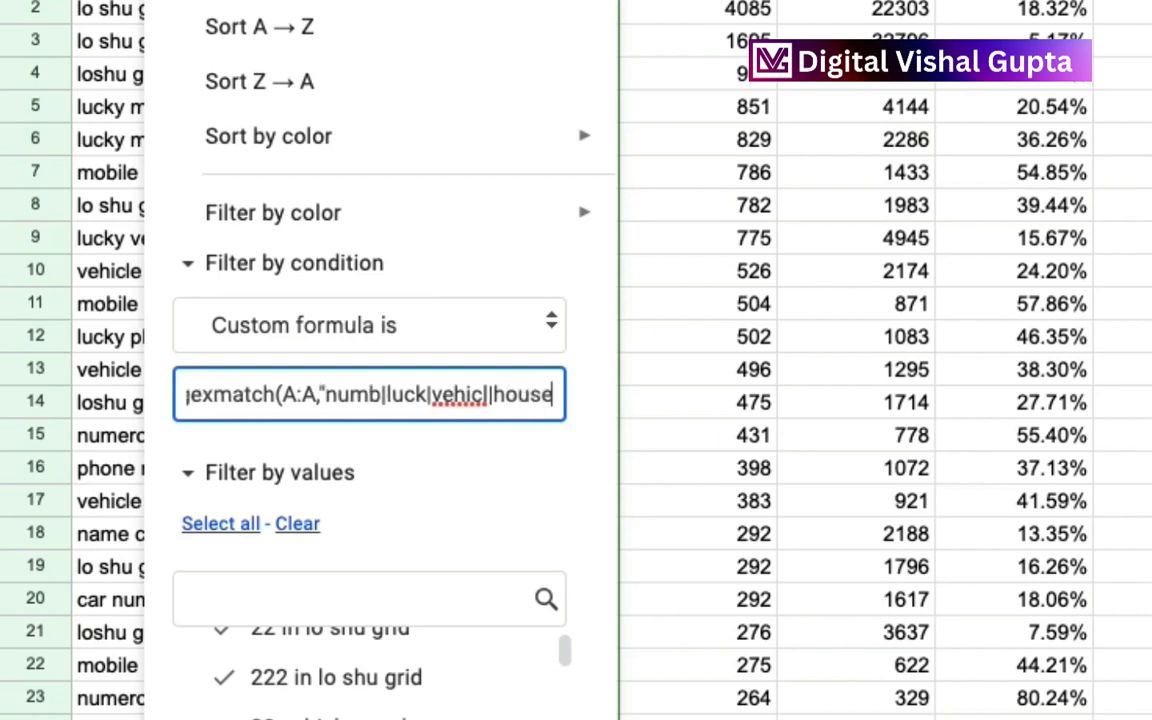
type("\")")
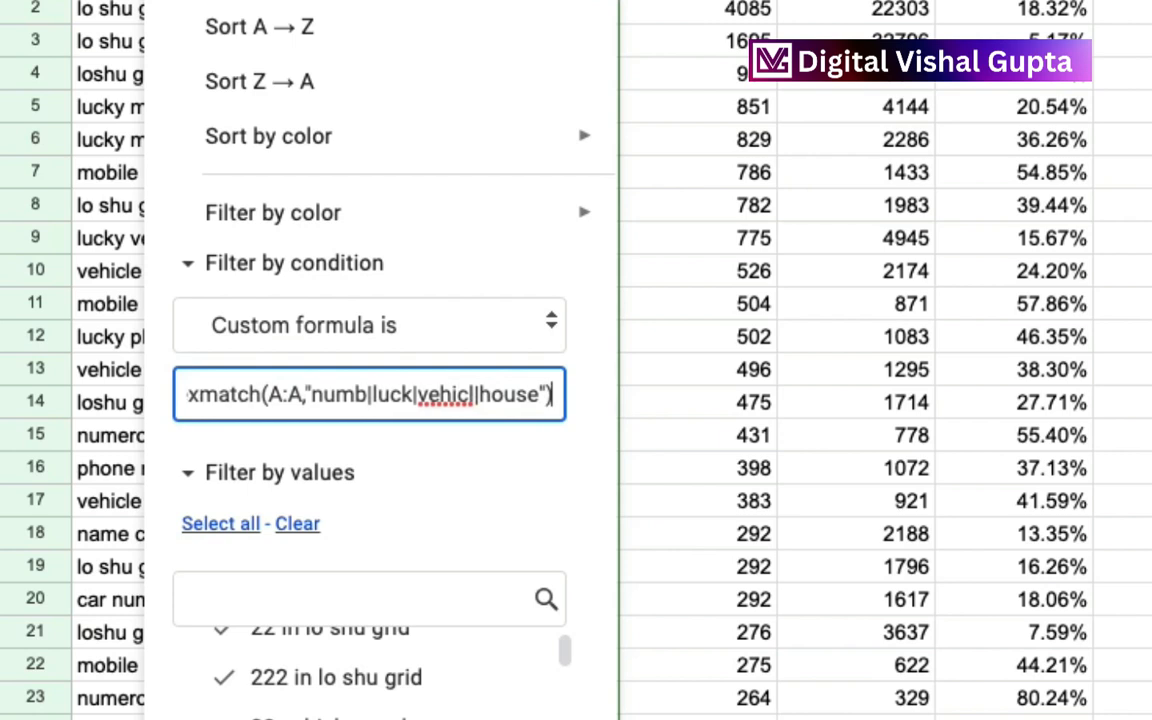
type("=TRUE")
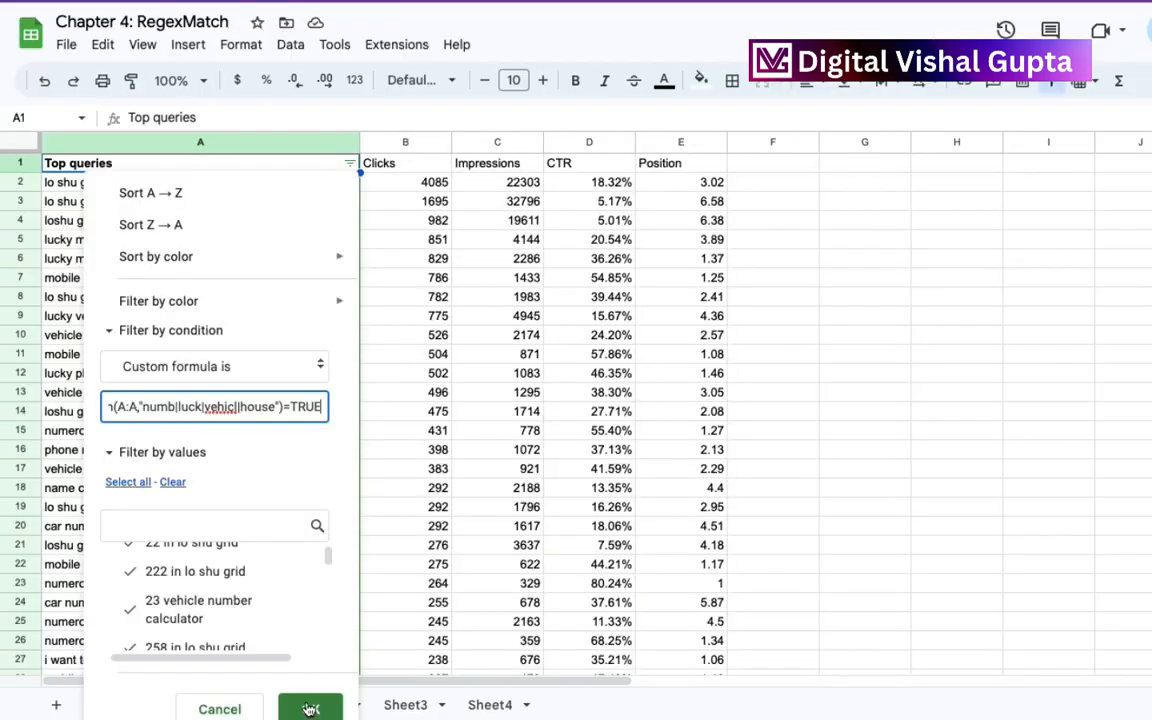
Append =TRUE to the custom formula, apply the filter, and look through the filtered queries.
left_click(310, 708)
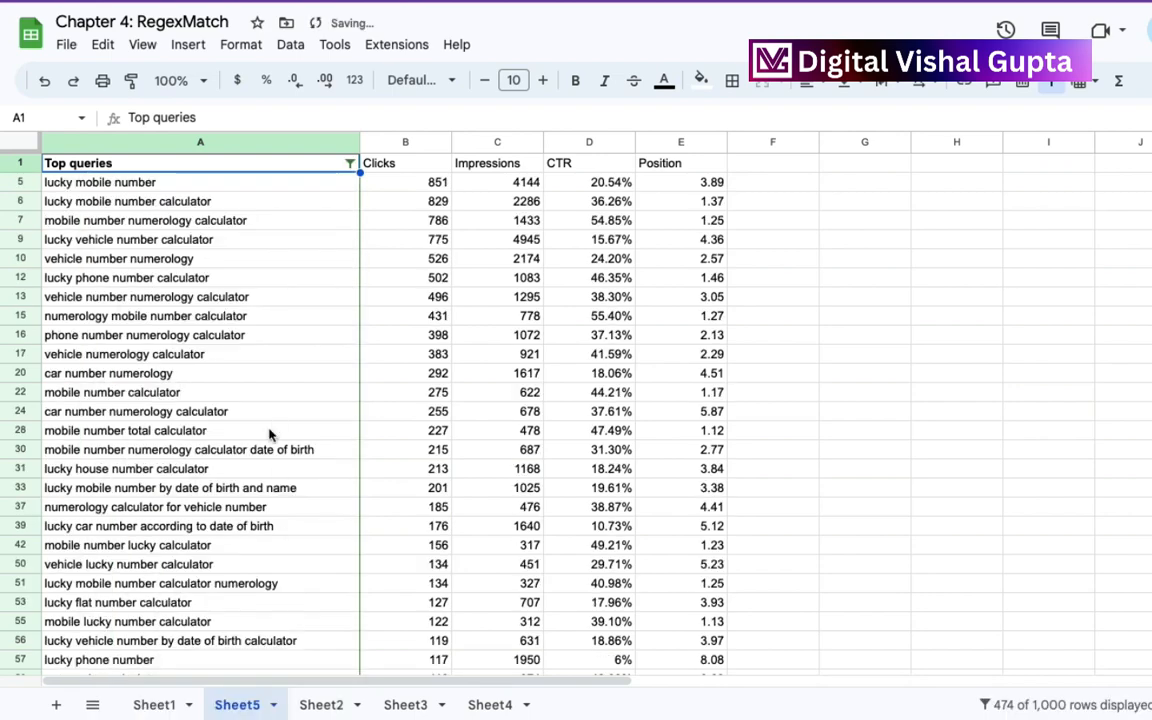
scroll(270, 434, "down", 5)
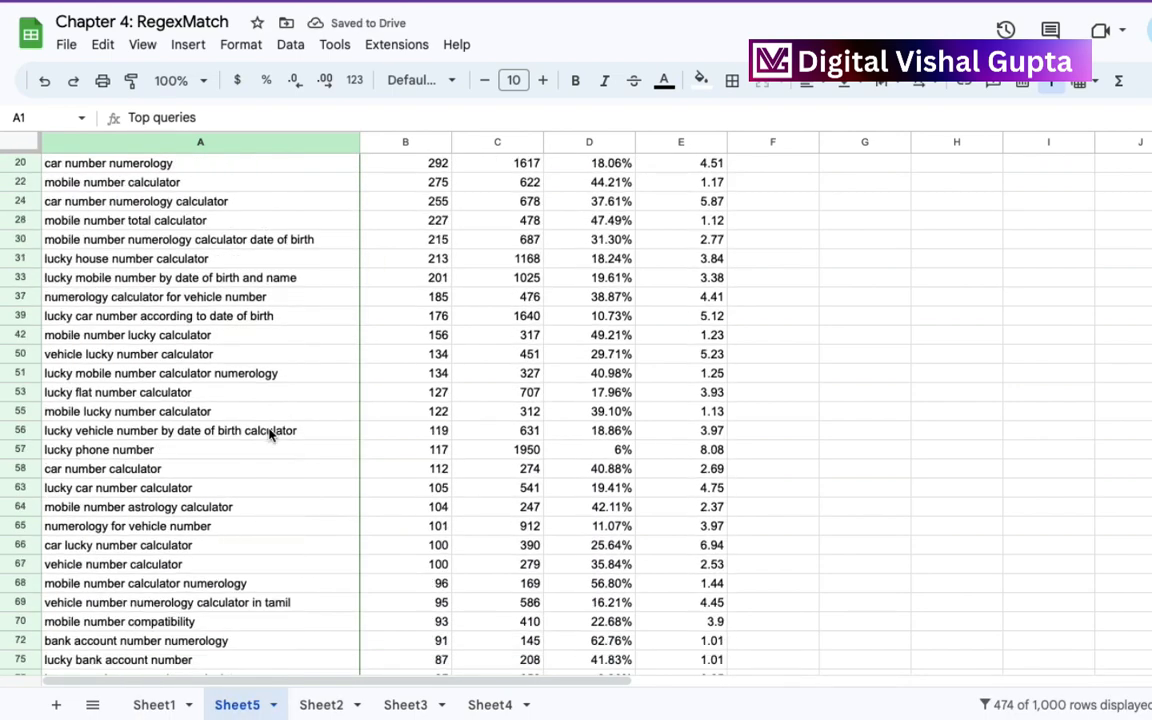
Set the Top queries custom filter formula to =regexmatch(A:A,"numb|luck|vehicl|house")=FALSE, apply it, and look through the filtered queries.
scroll(270, 434, "down", 2)
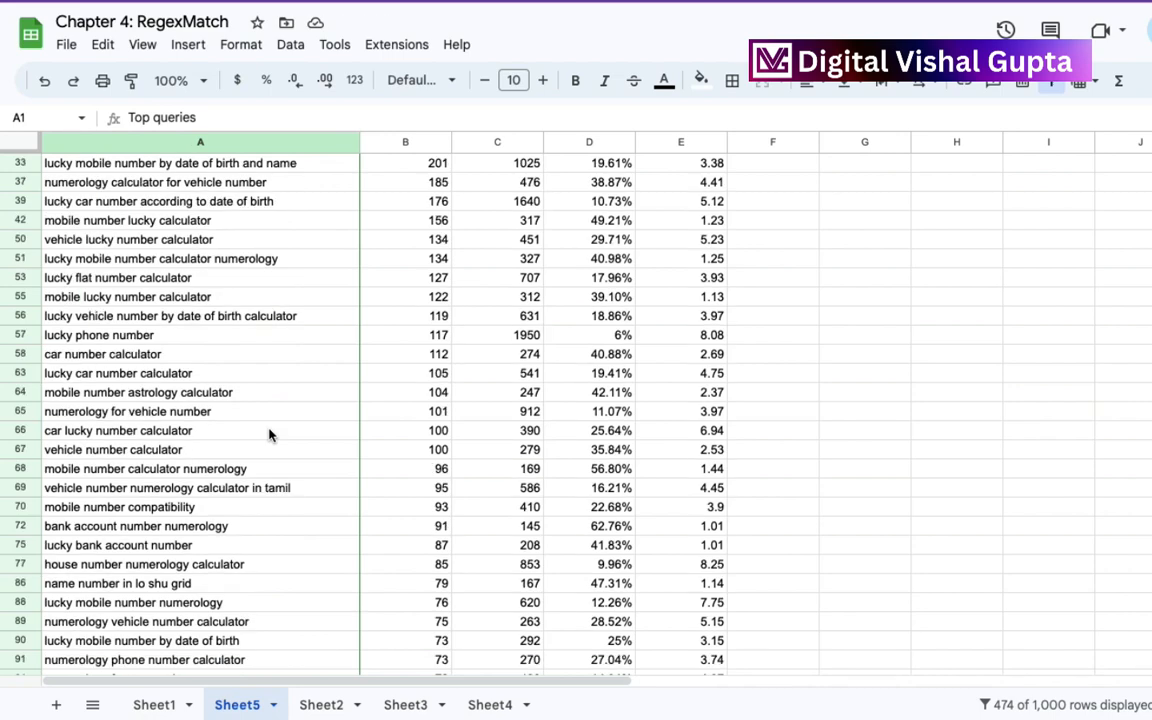
scroll(268, 434, "down", 6)
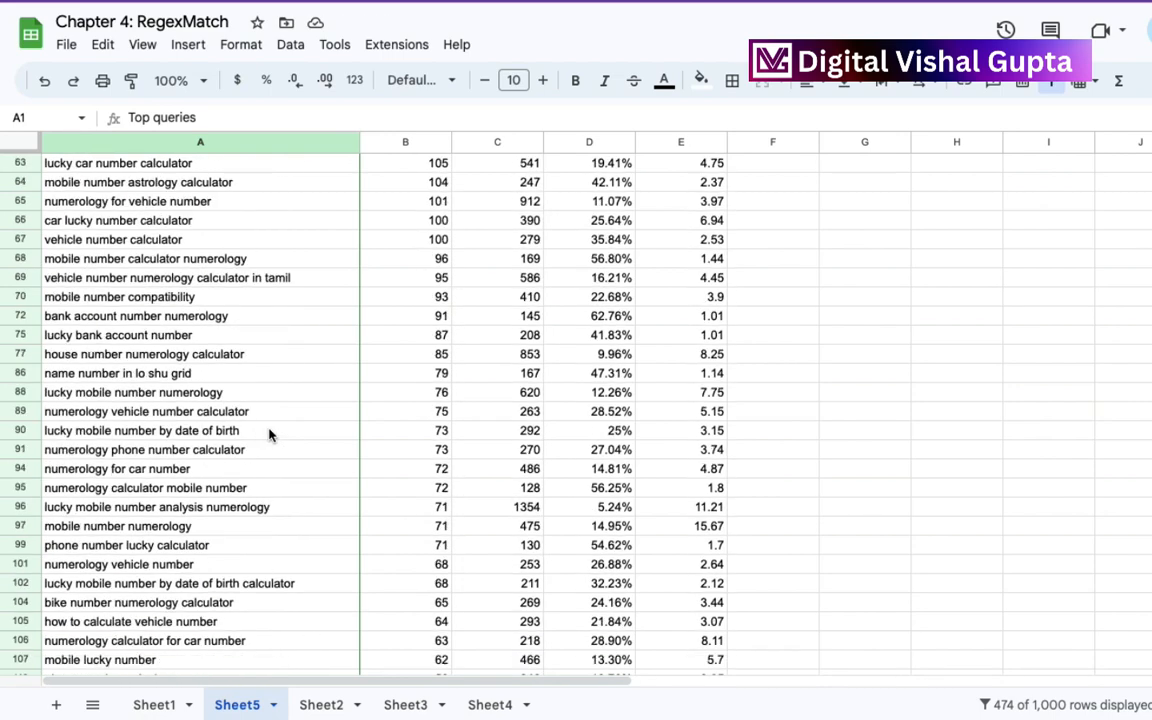
scroll(268, 434, "down", 8)
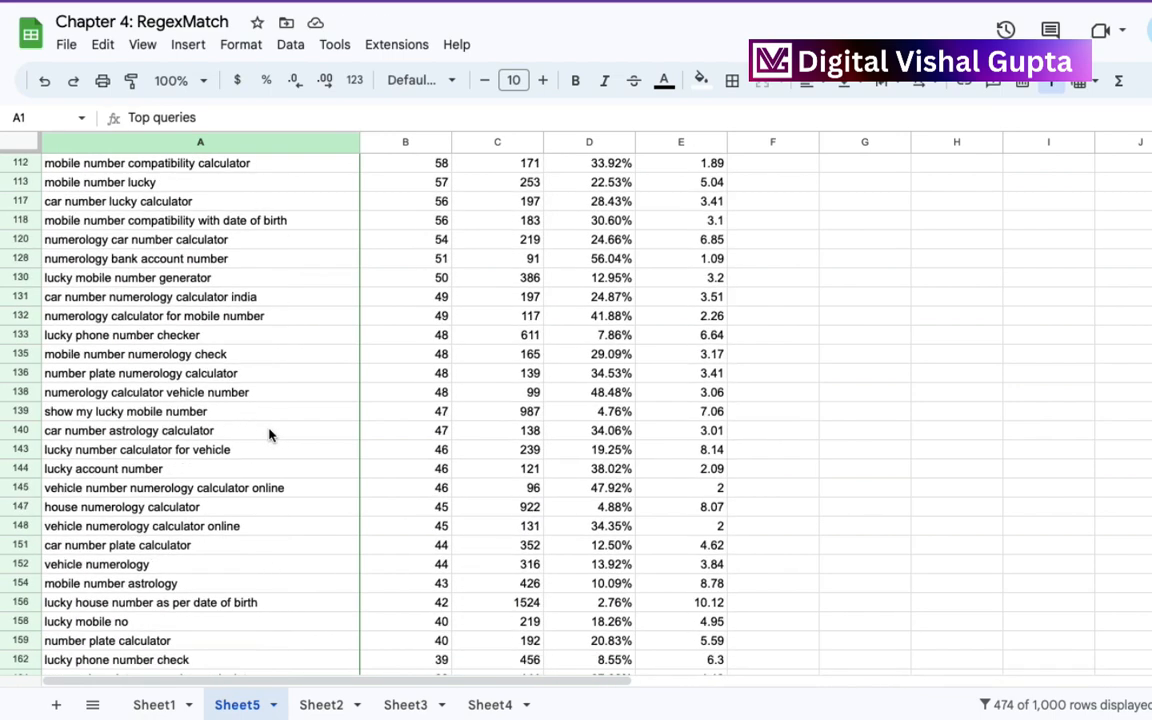
scroll(268, 434, "up", 15)
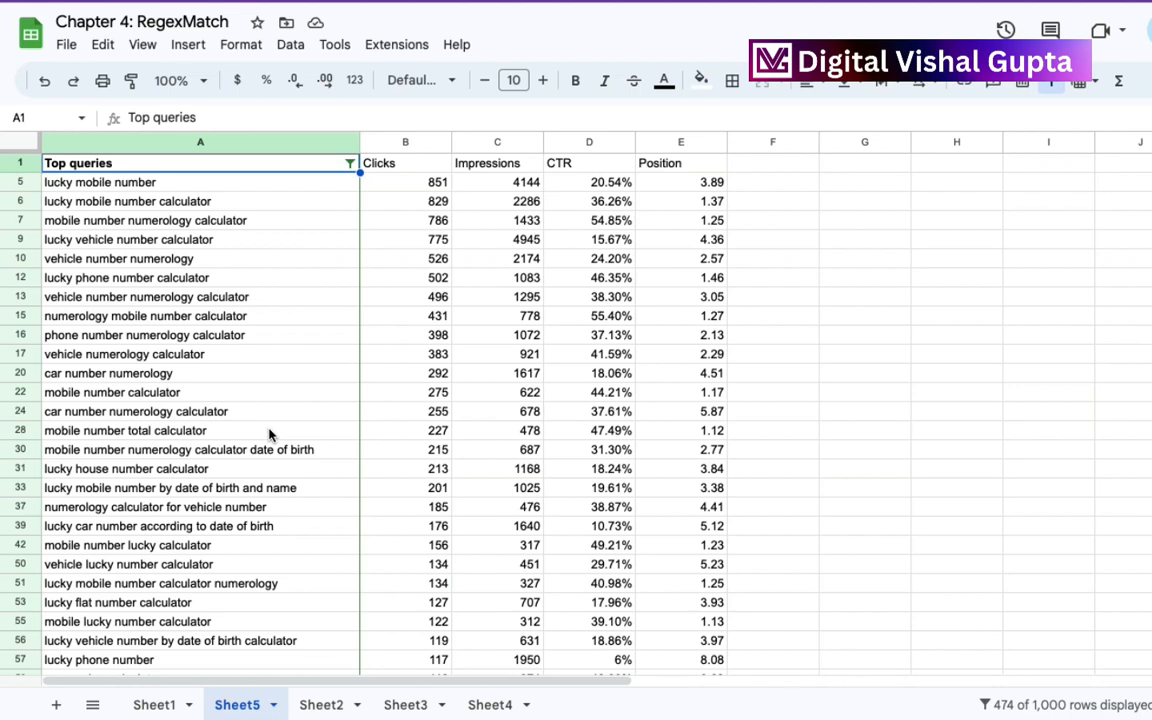
left_click(349, 163)
left_click(305, 406)
double_click(304, 406)
type("FALSE")
left_click(316, 512)
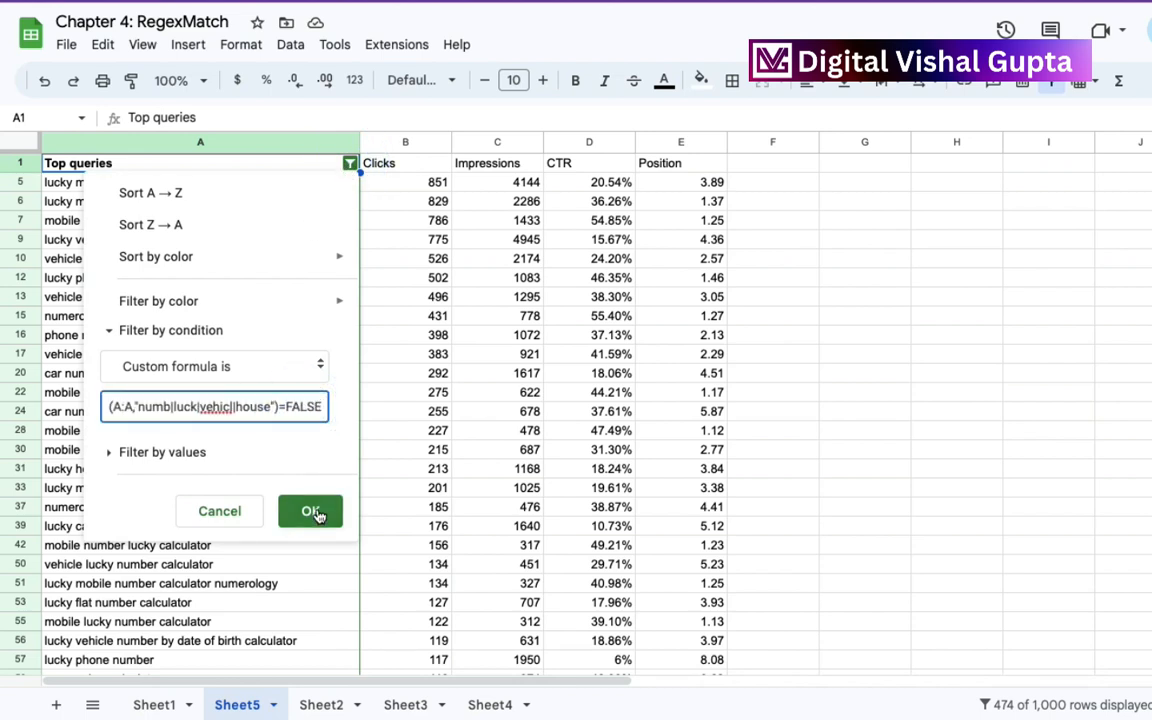
left_click(314, 513)
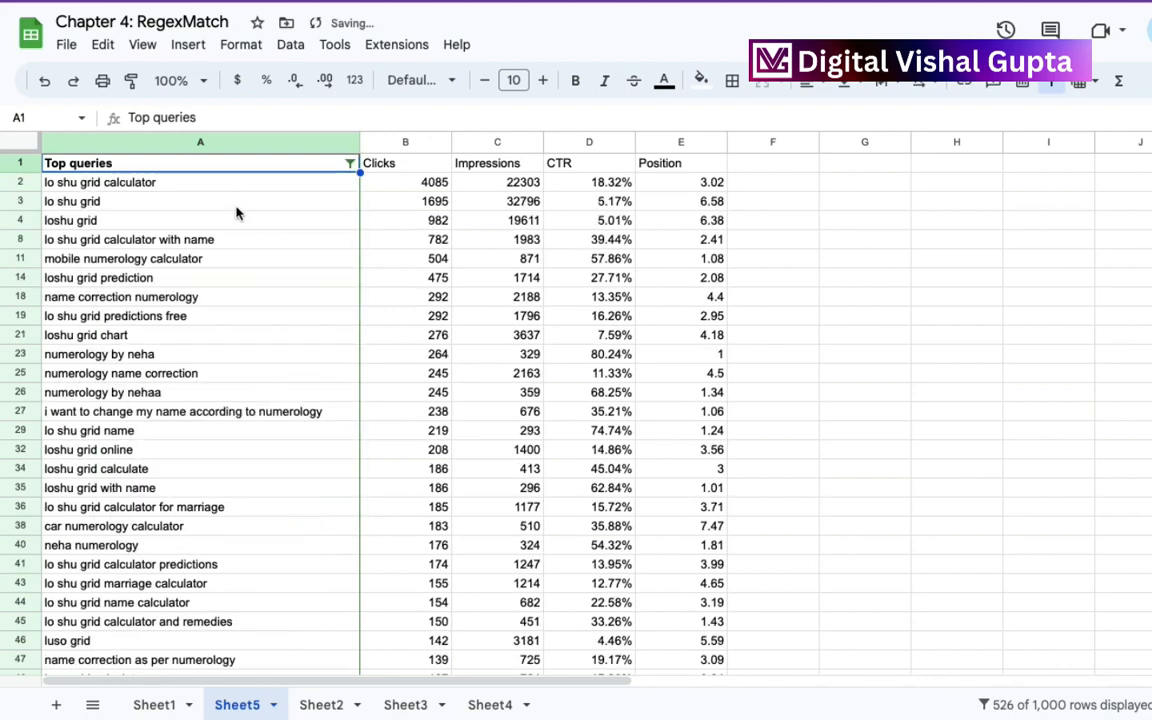
scroll(193, 558, "down", 6)
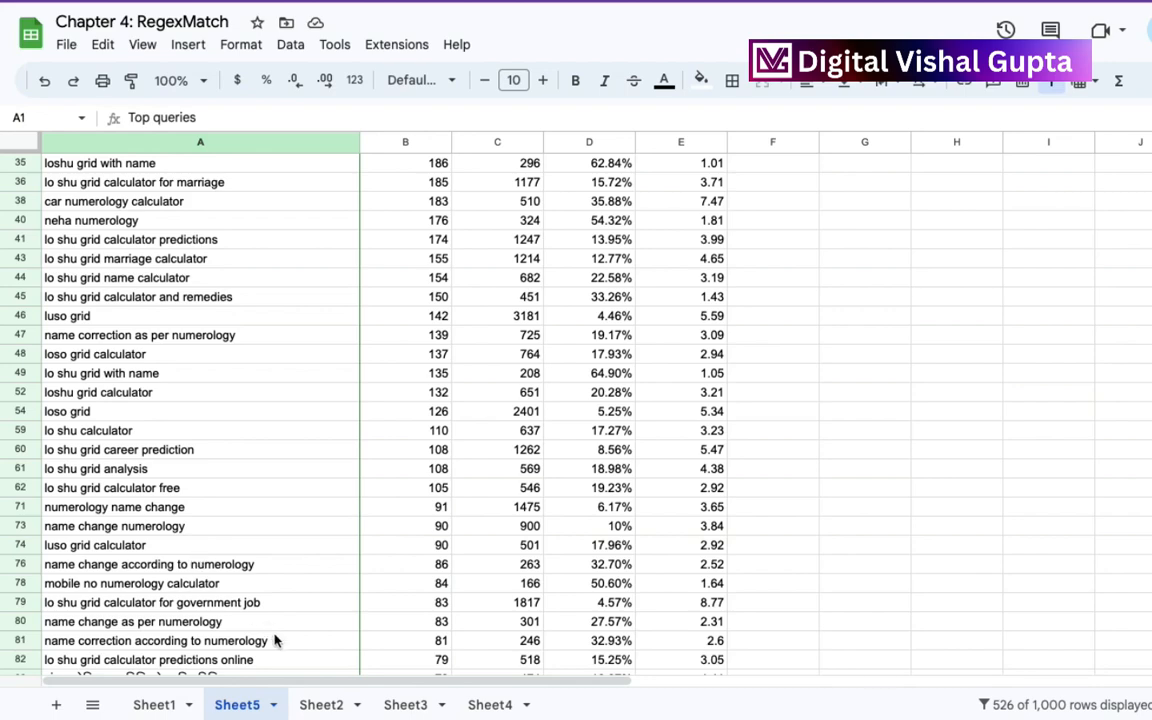
Open Sheet2 and examine the symbols mixed into the phone numbers in A4:A8 of the Regex Replace table.
left_click(321, 706)
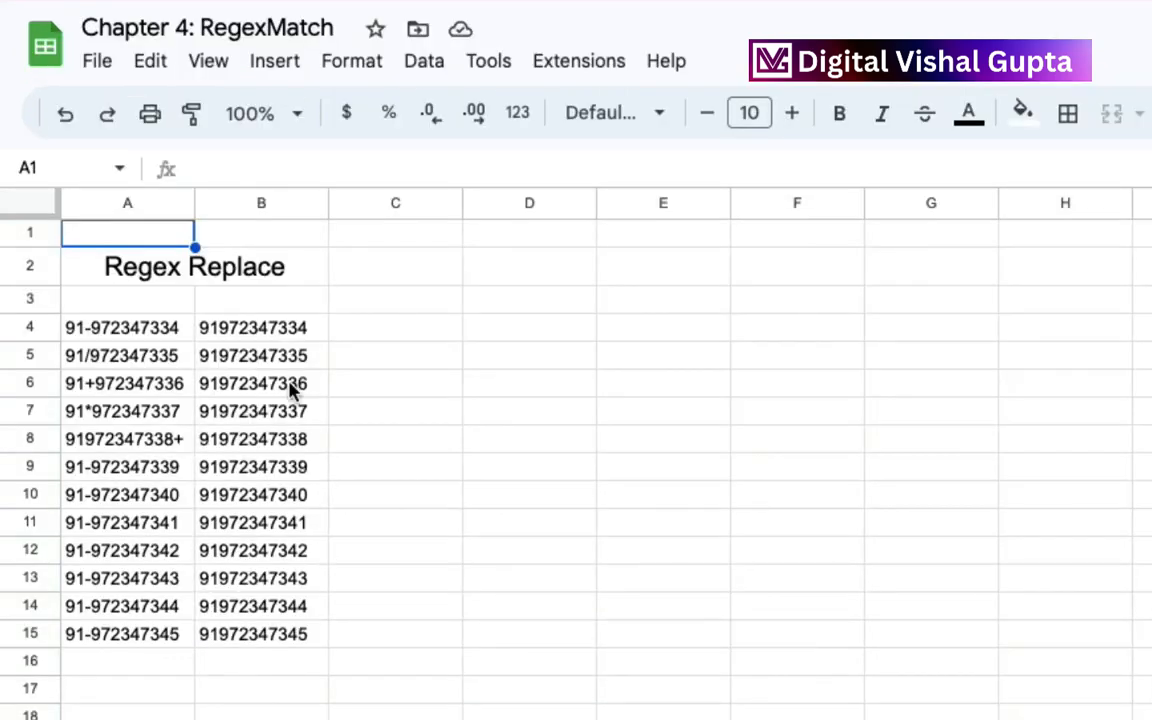
left_click(224, 264)
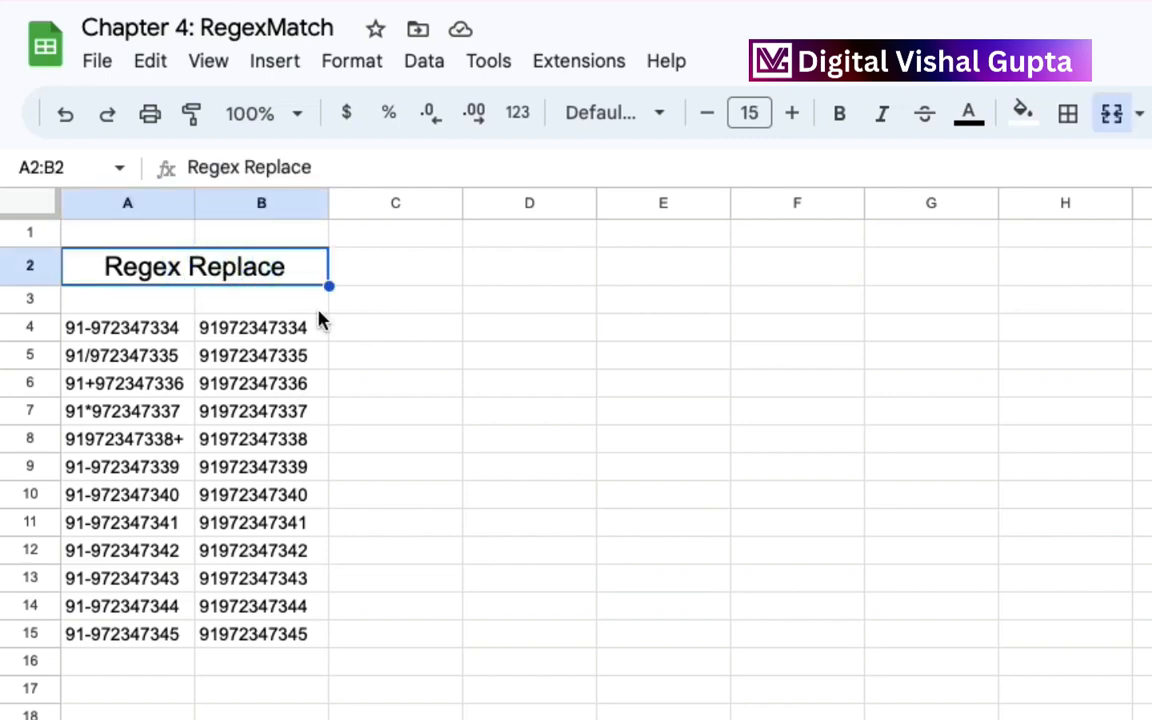
left_click(157, 334)
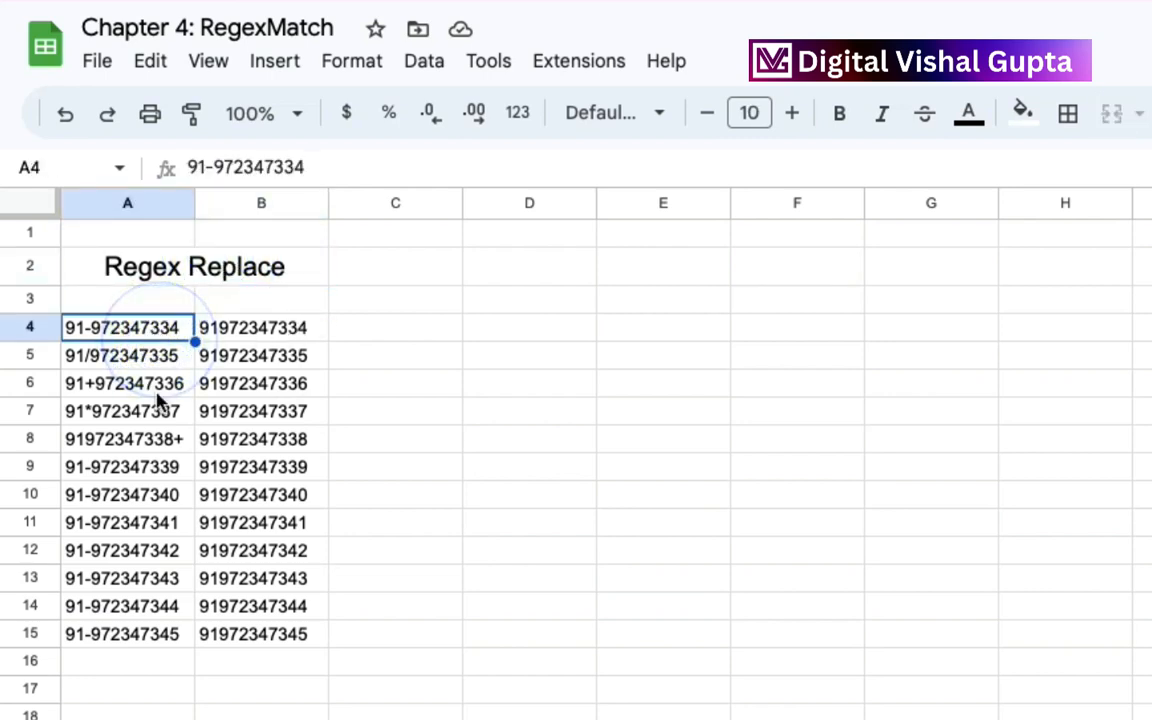
left_click(157, 386)
left_click(129, 326)
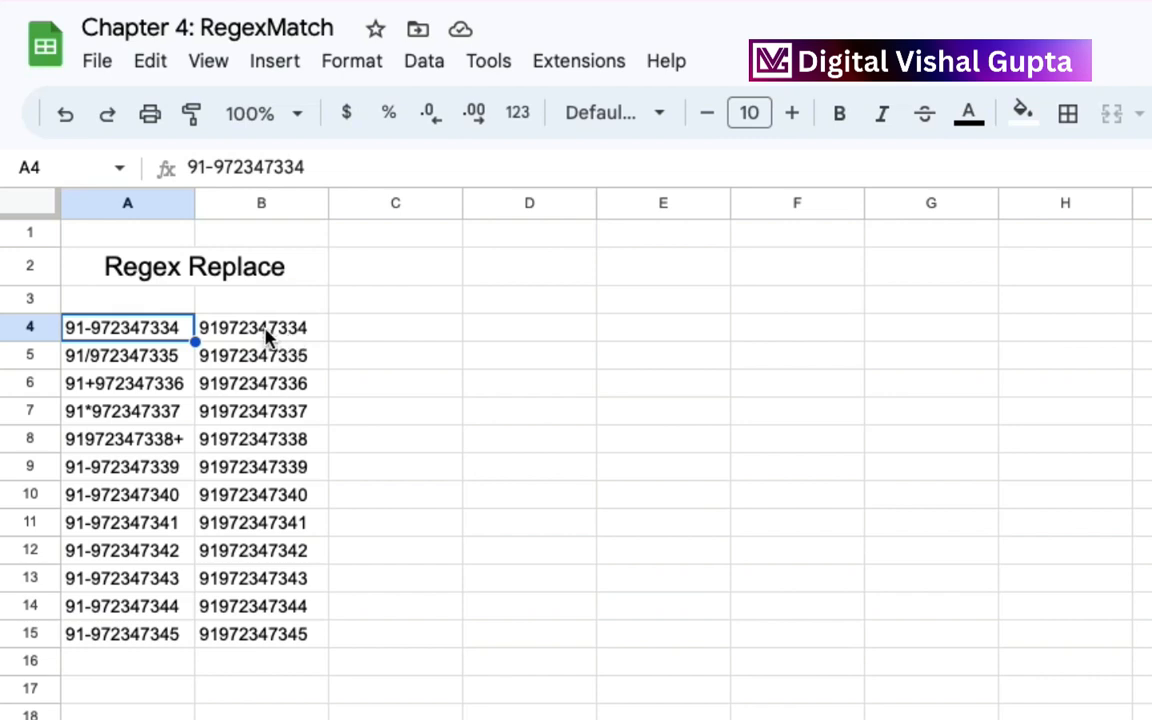
left_click(100, 364)
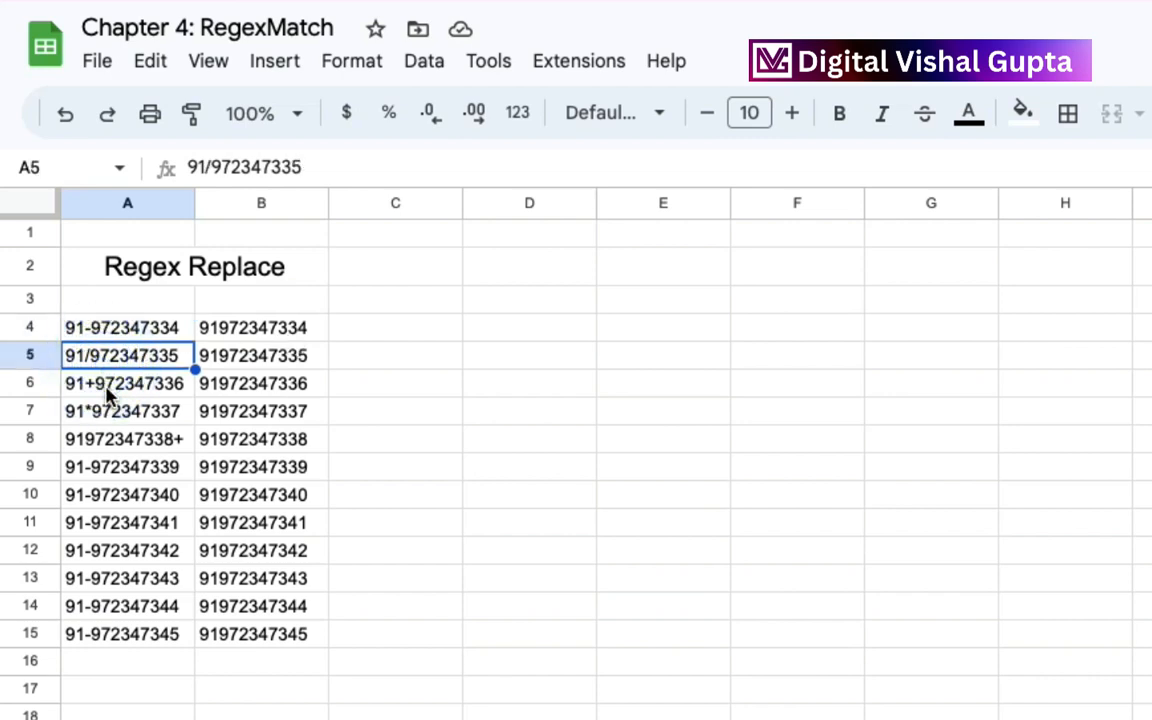
left_click(88, 386)
left_click(112, 412)
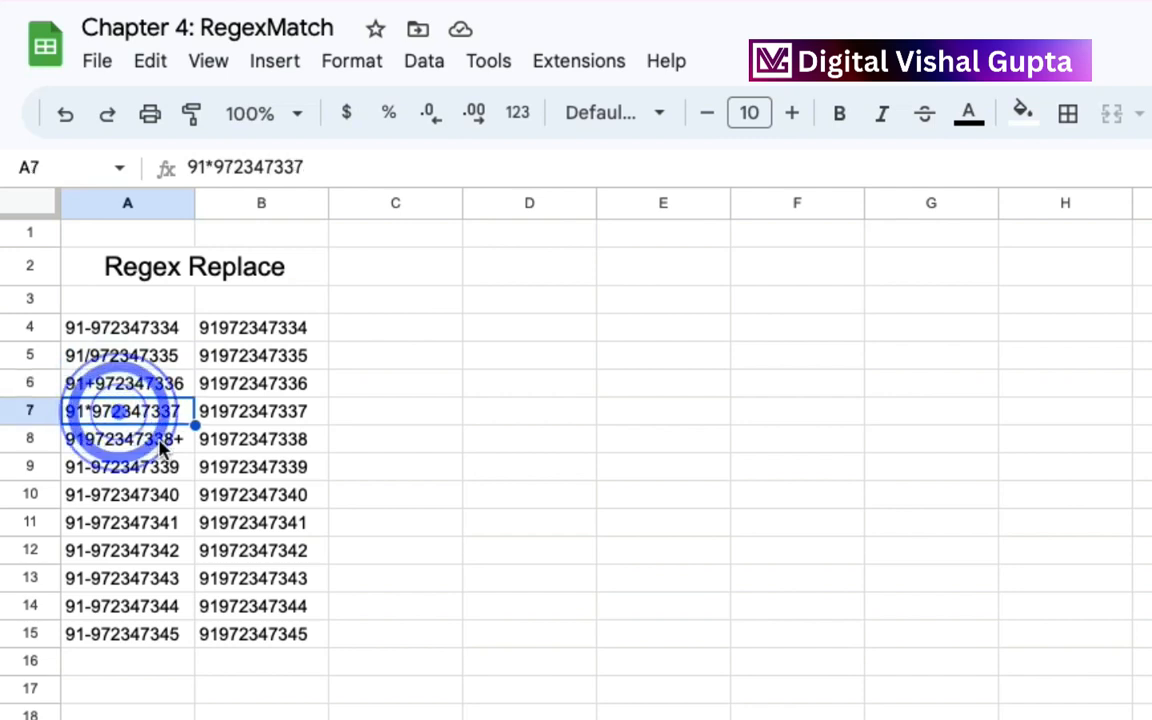
left_click(159, 440)
left_click(122, 358)
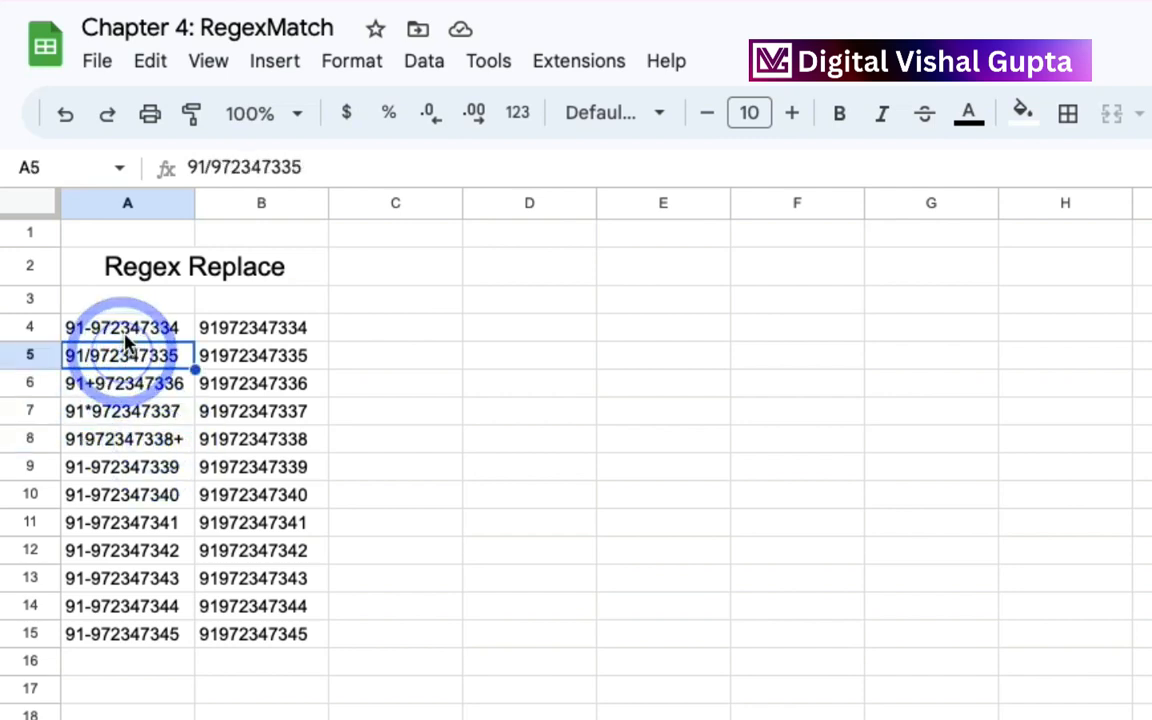
left_click(128, 335)
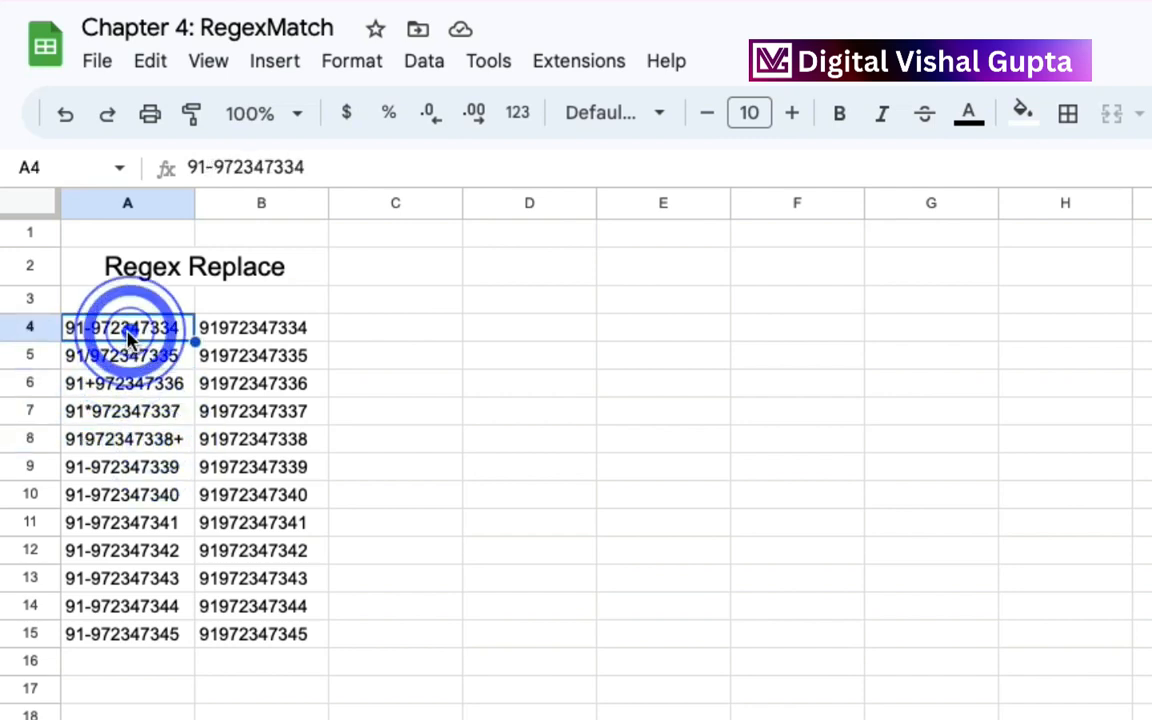
Inspect the REGEXREPLACE formula and its function name in cell B4.
left_click(228, 338)
double_click(228, 338)
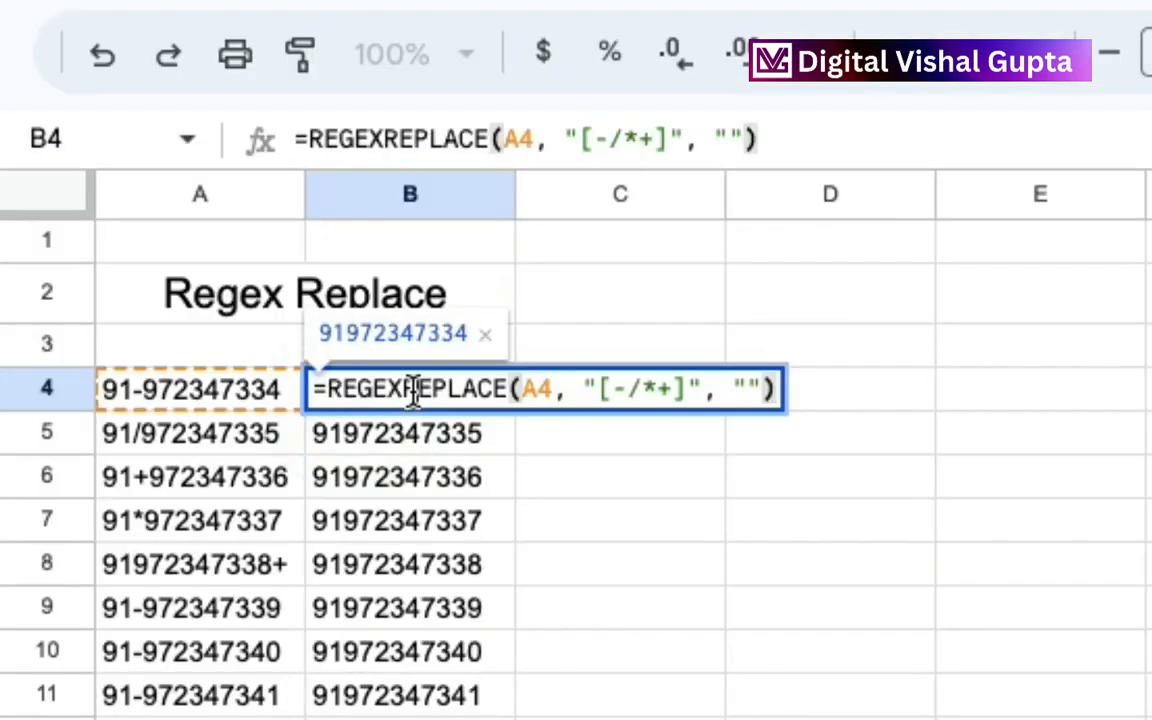
double_click(413, 390)
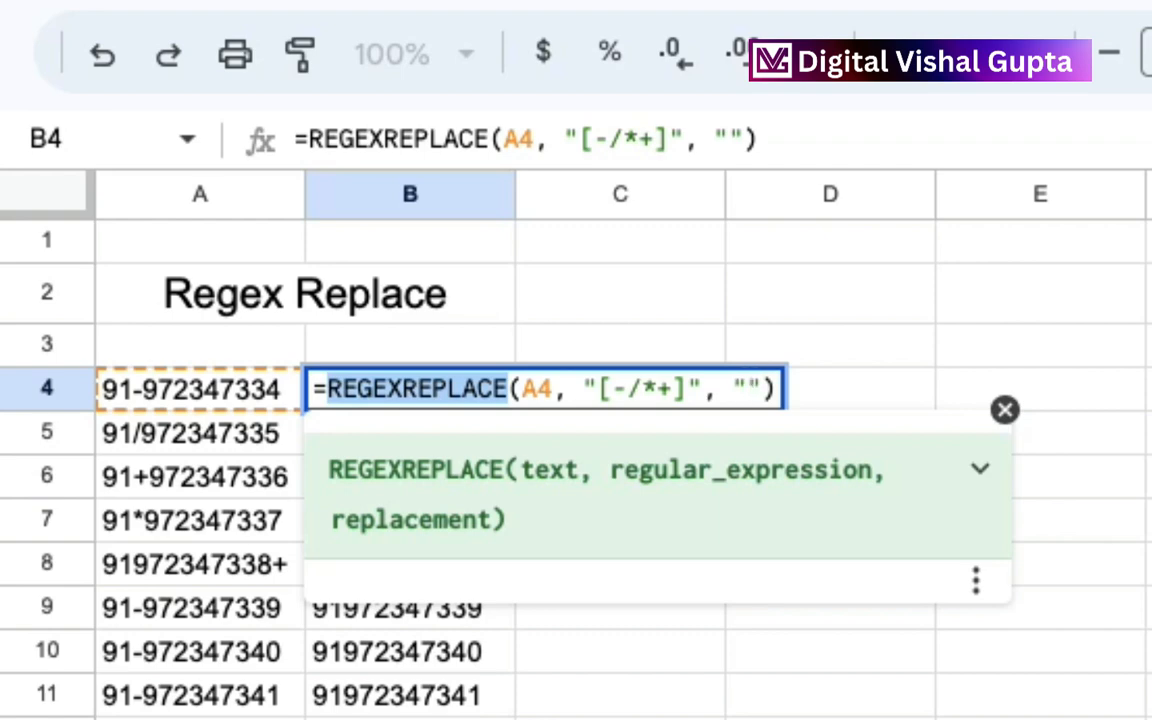
key("Return")
Clear B5:B17 and fill the REGEXREPLACE formula from B4 down to B15.
left_click(478, 437)
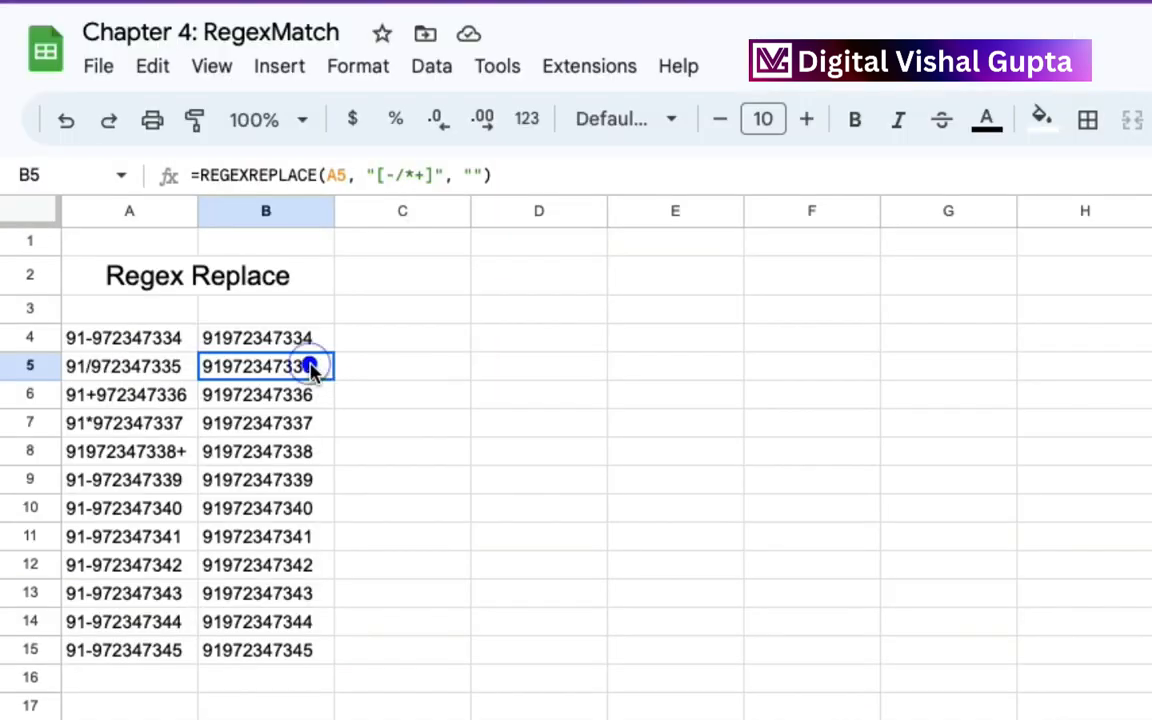
left_click_drag(310, 368, 309, 716)
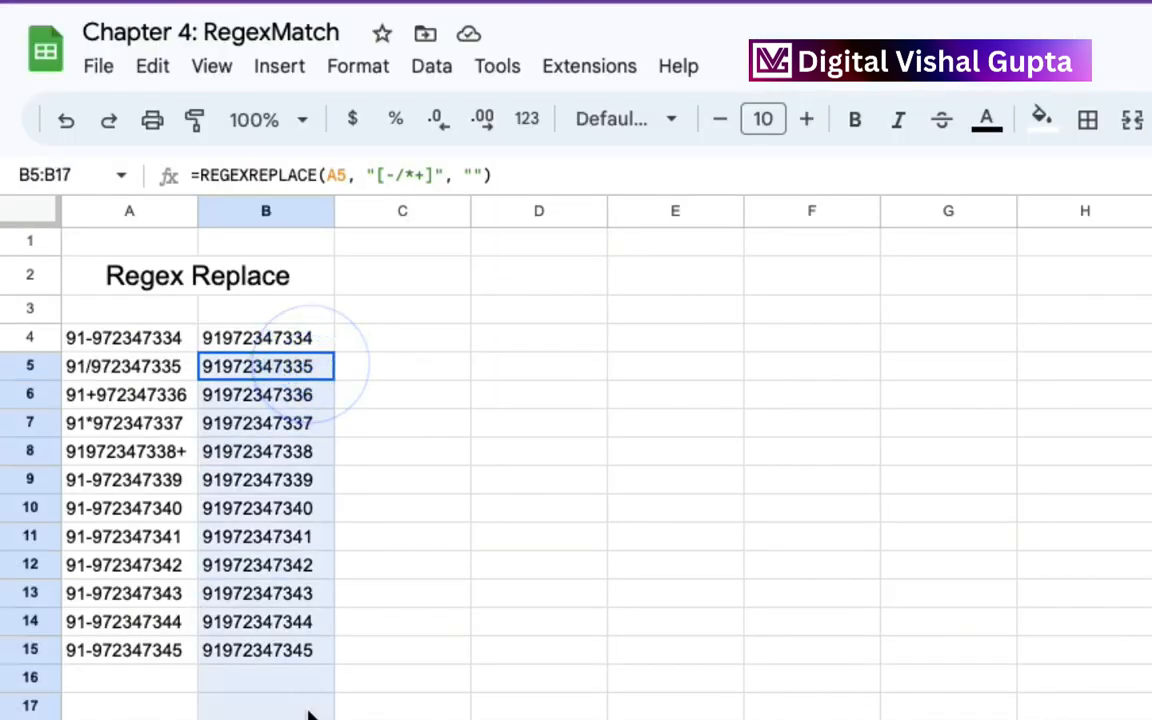
key("Delete")
left_click(290, 338)
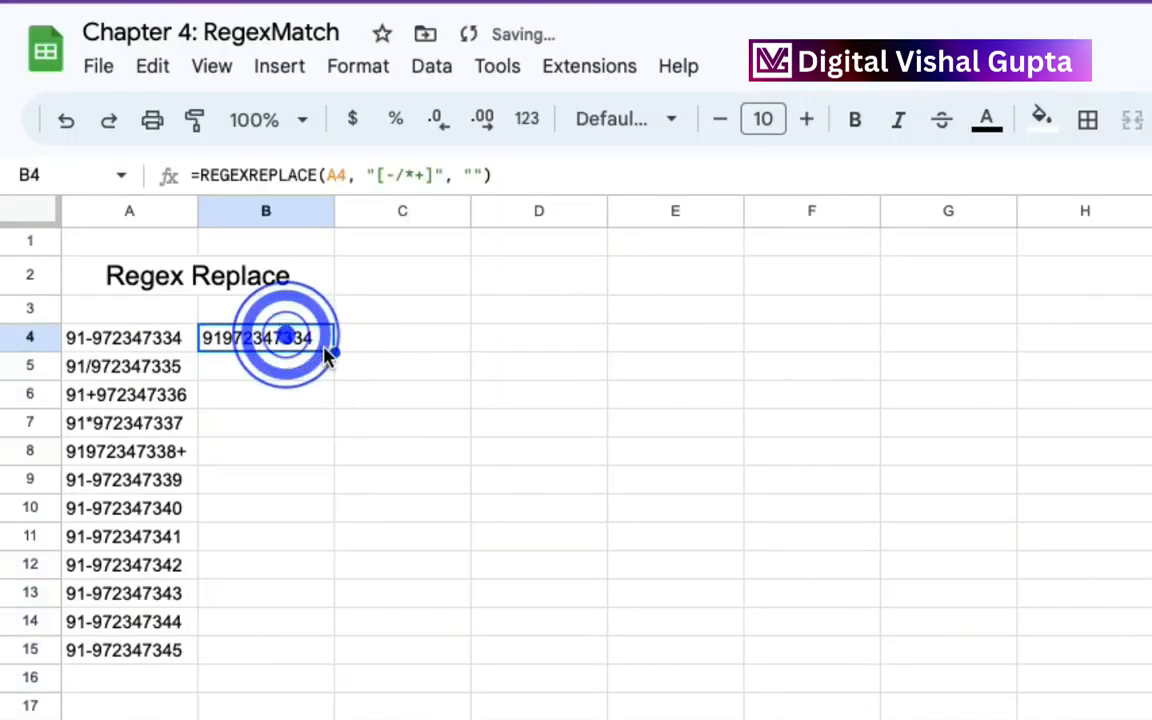
left_click_drag(334, 352, 334, 656)
Compare the original numbers in A5:A9 with their cleaned versions in column B.
left_click(153, 372)
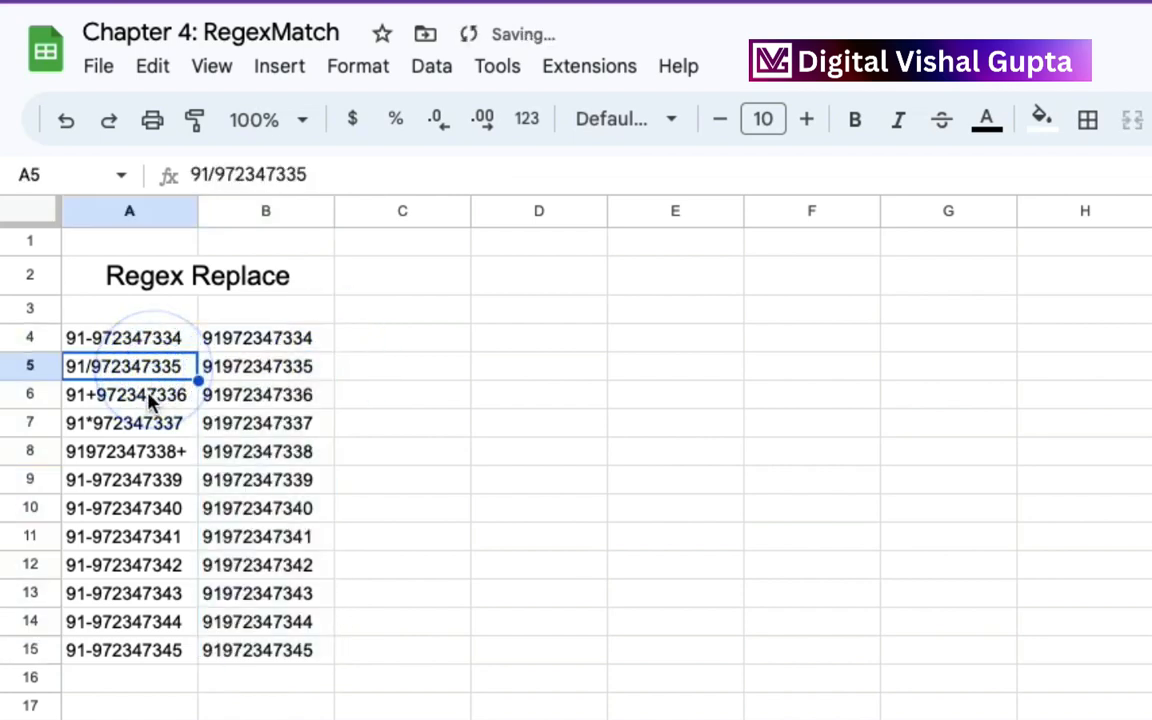
left_click(150, 397)
left_click(145, 428)
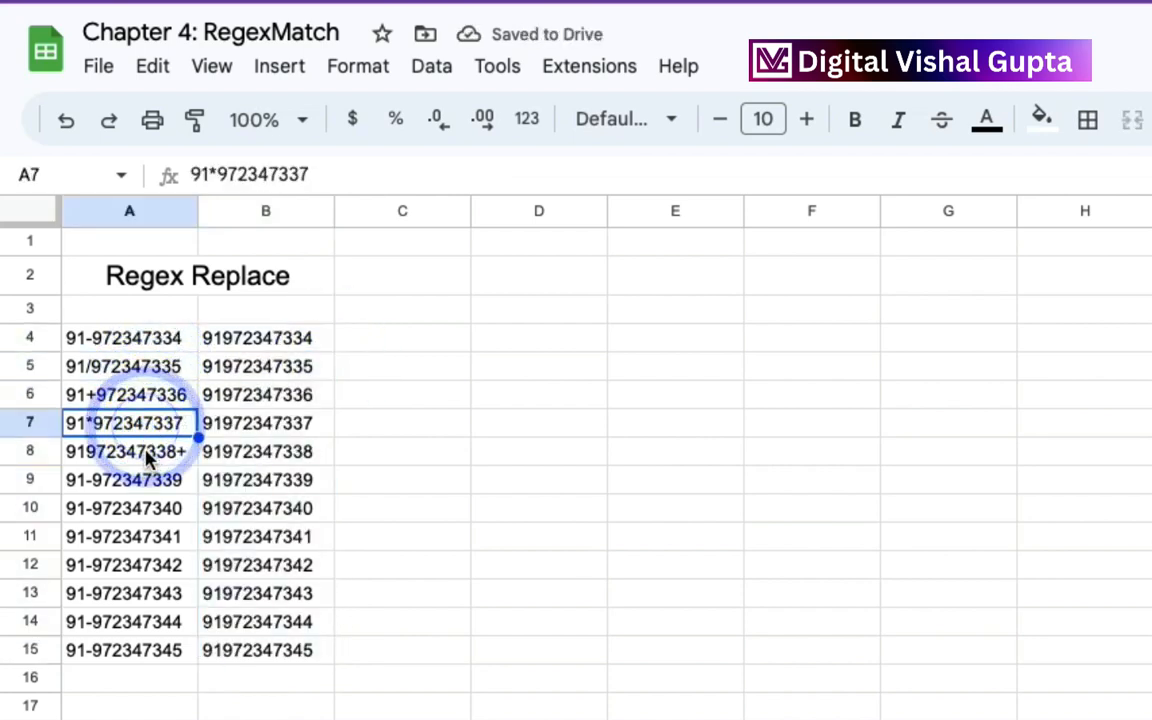
left_click(165, 460)
left_click(167, 488)
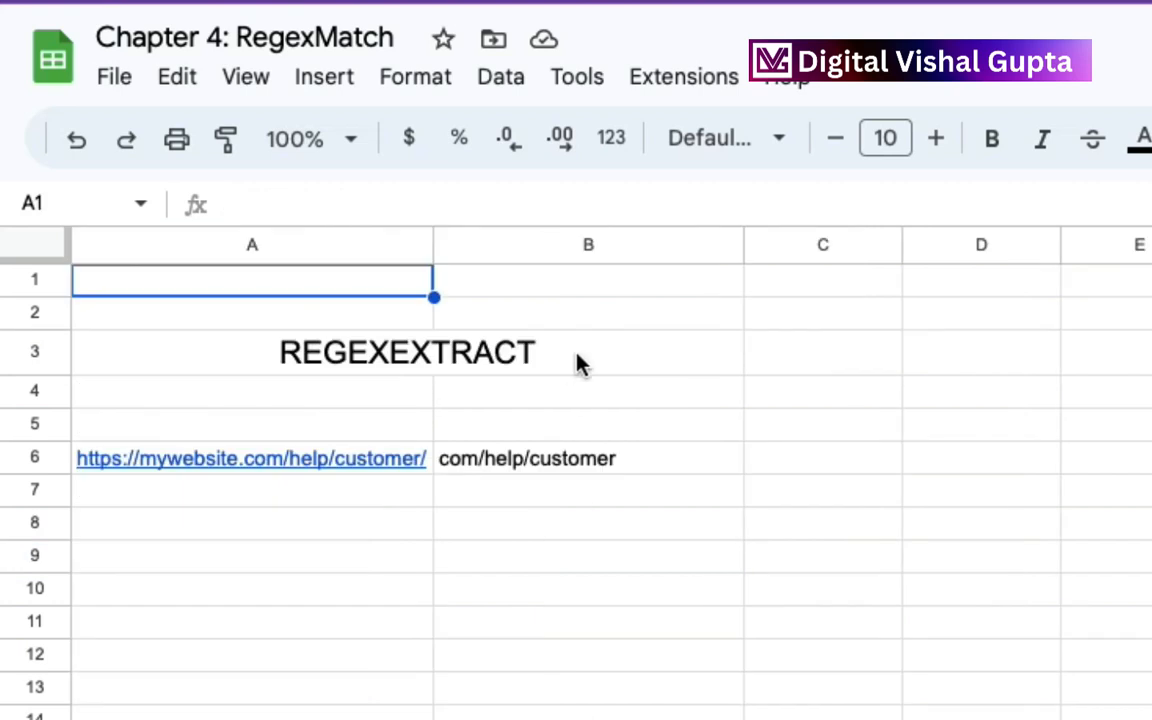
On the REGEXEXTRACT sheet, inspect the formula in B6 and its "c.*r" pattern against the URL in A6.
left_click(580, 362)
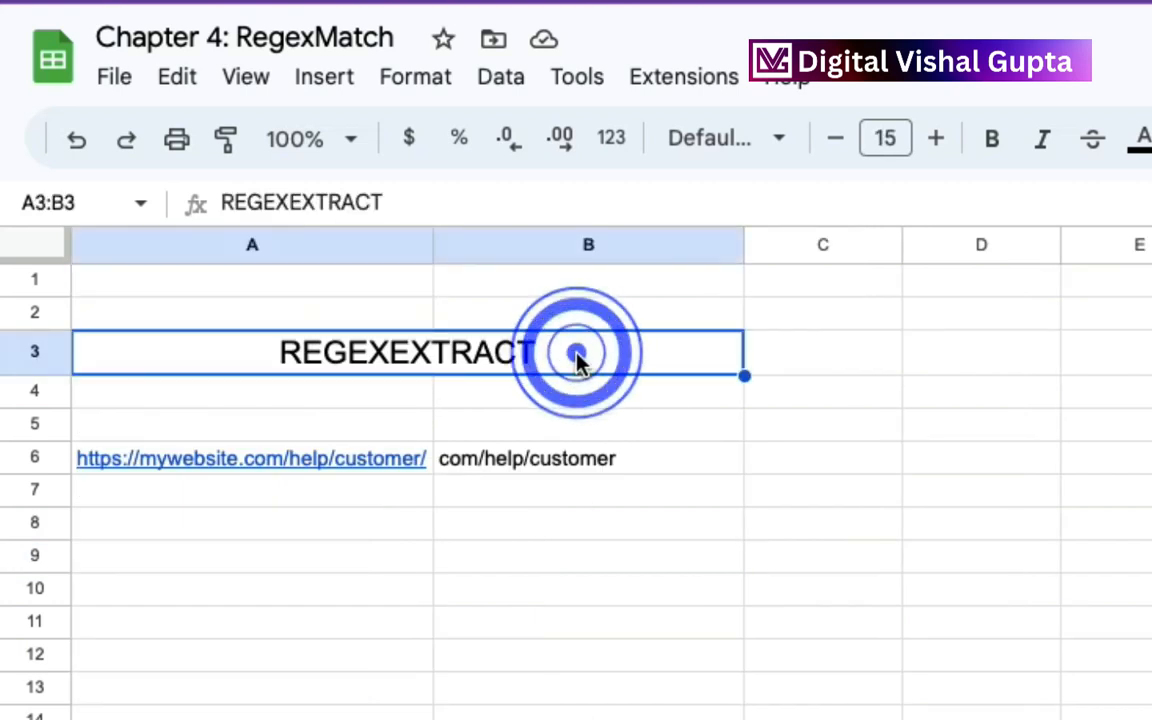
left_click(568, 458)
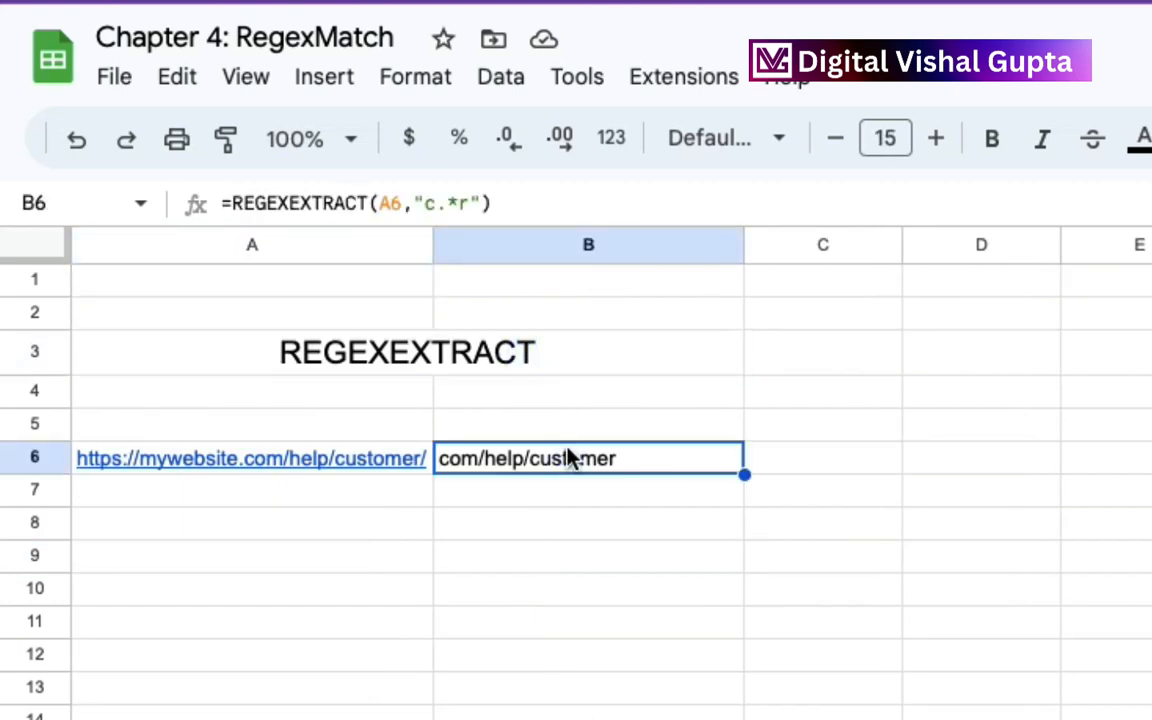
double_click(568, 458)
double_click(527, 452)
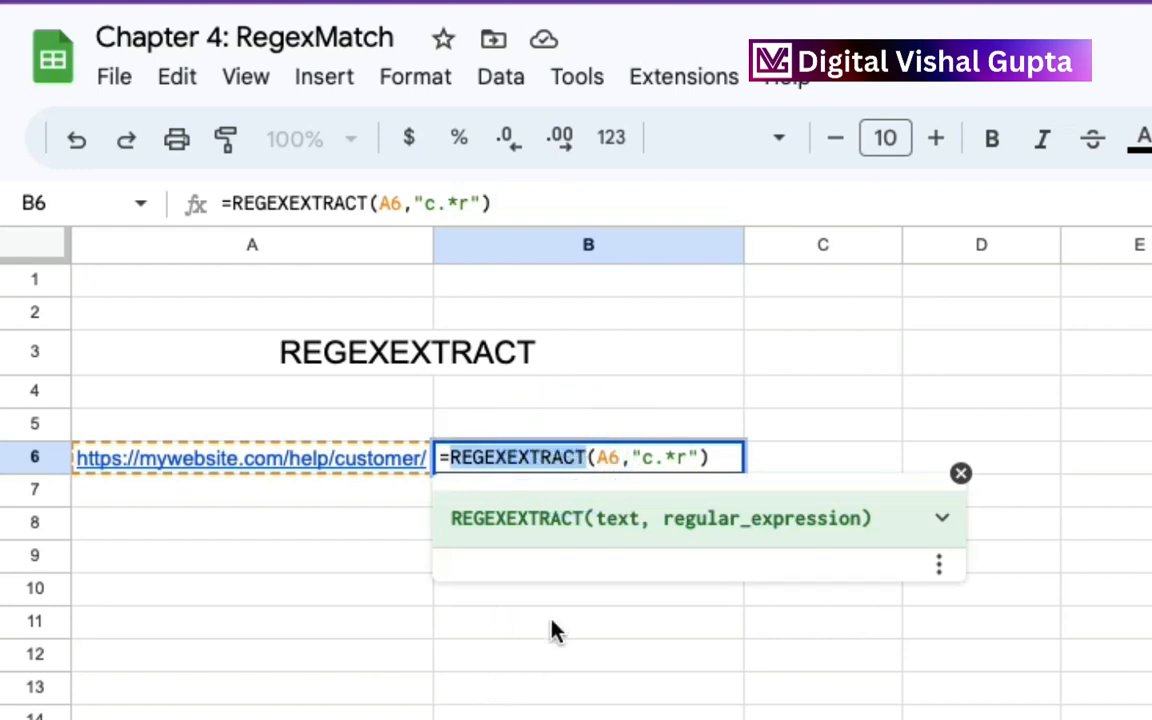
left_click_drag(643, 458, 691, 458)
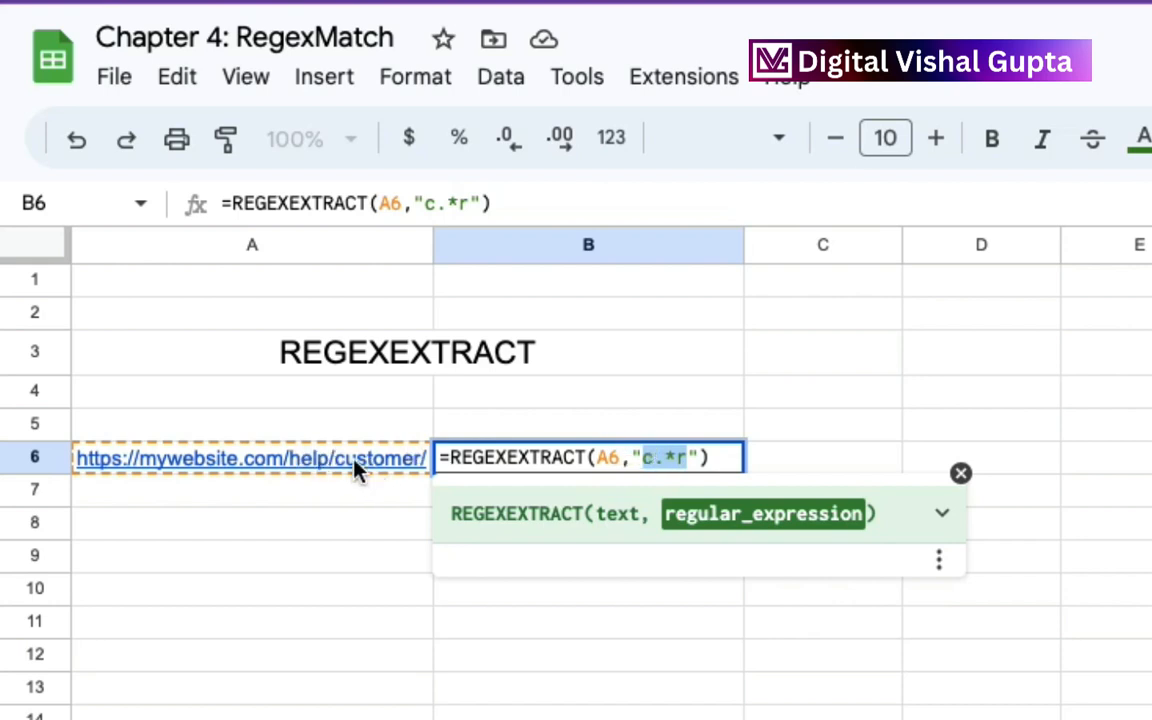
mouse_move(336, 467)
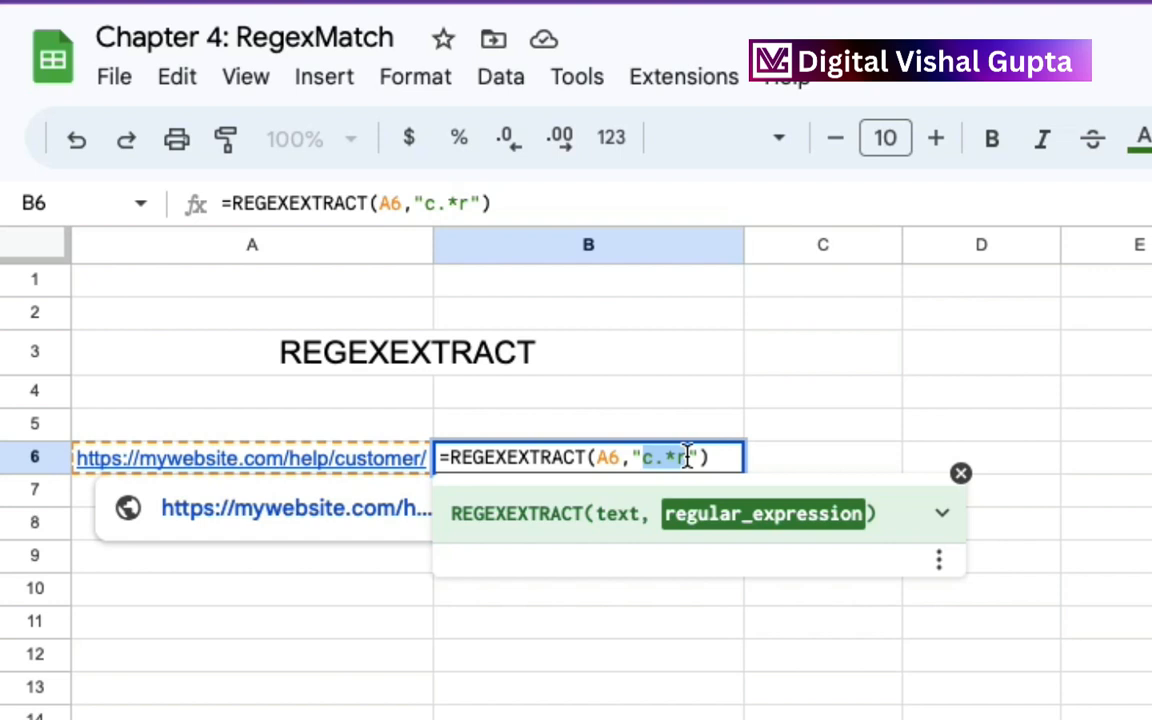
key("Return")
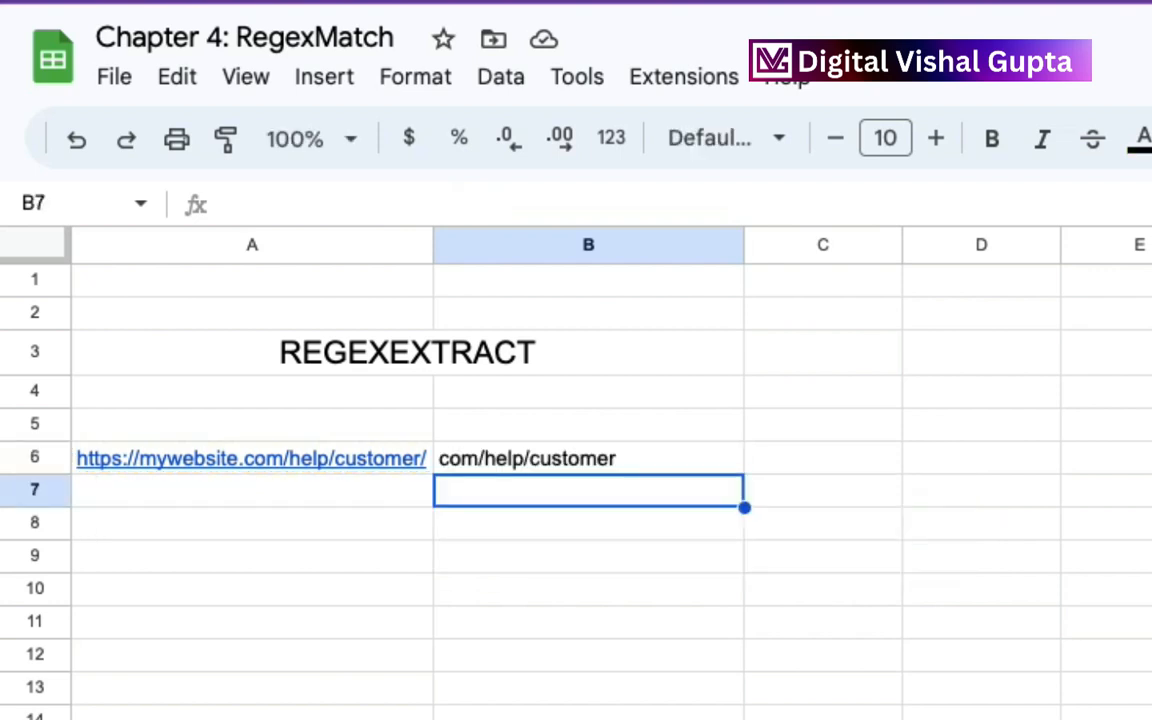
mouse_move(428, 468)
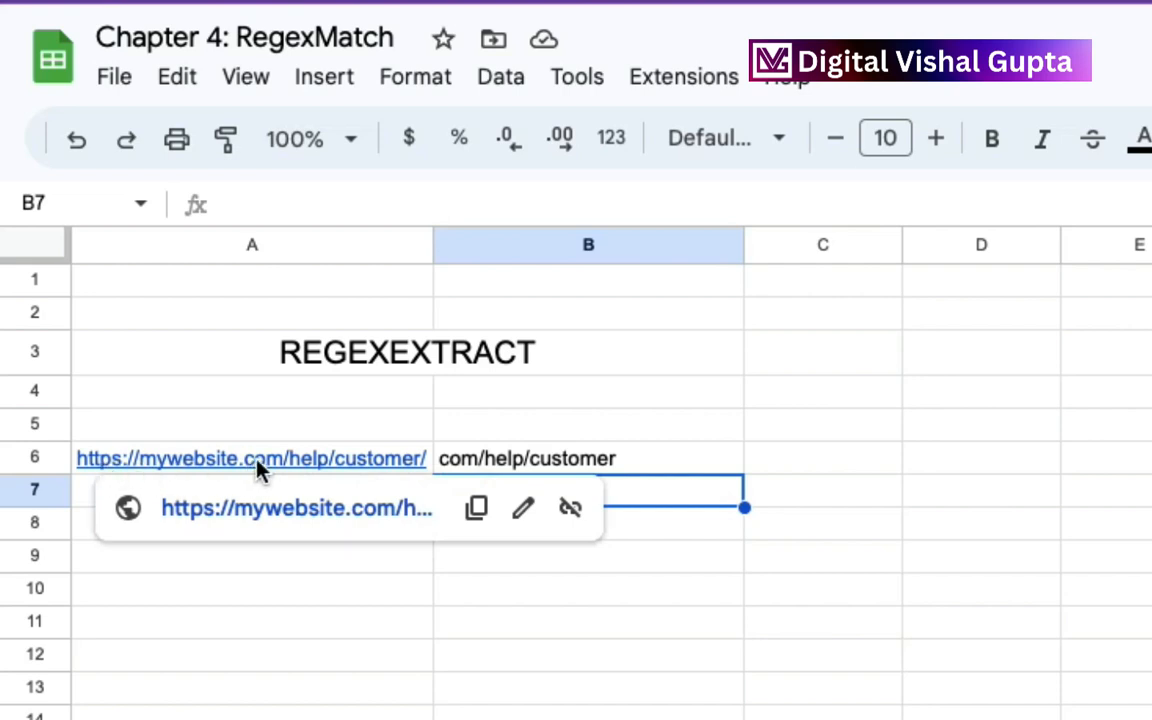
double_click(367, 460)
left_click(367, 460)
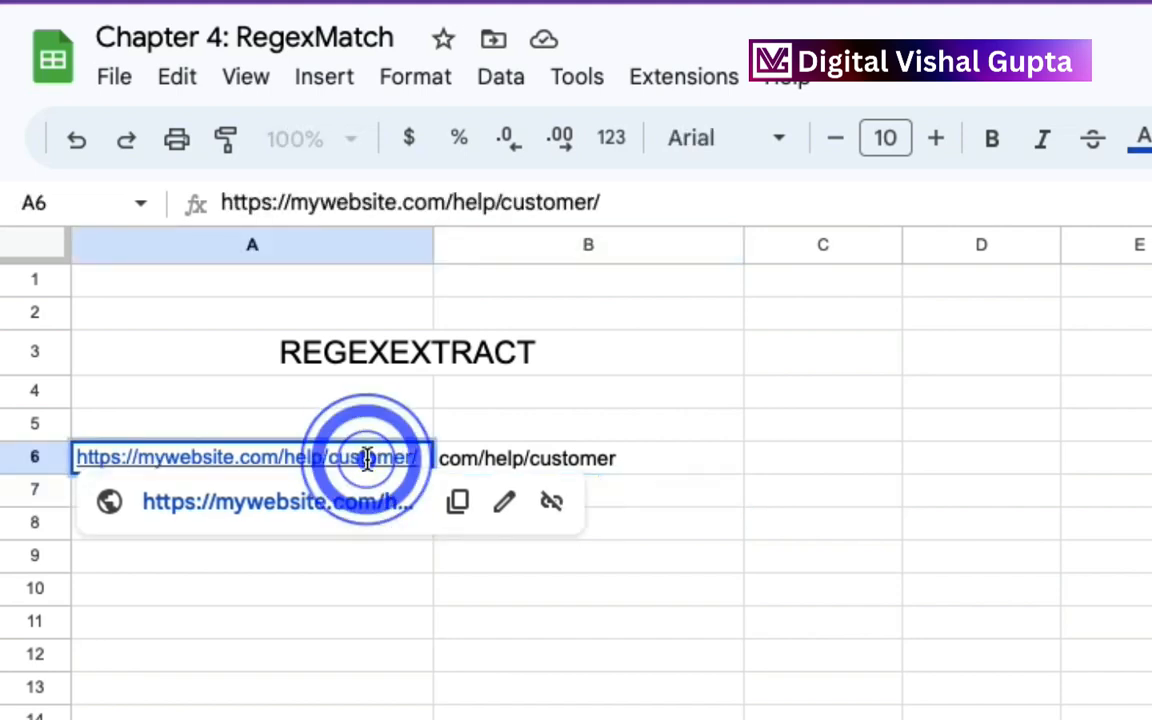
type("r")
key("Return")
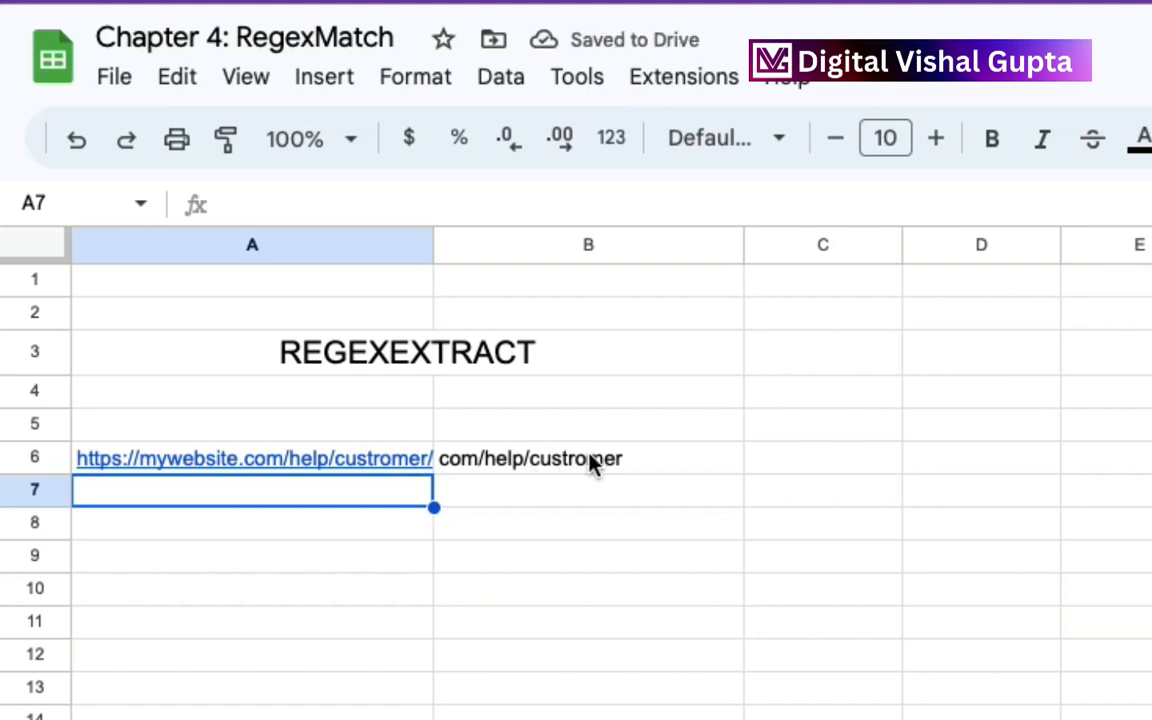
double_click(519, 458)
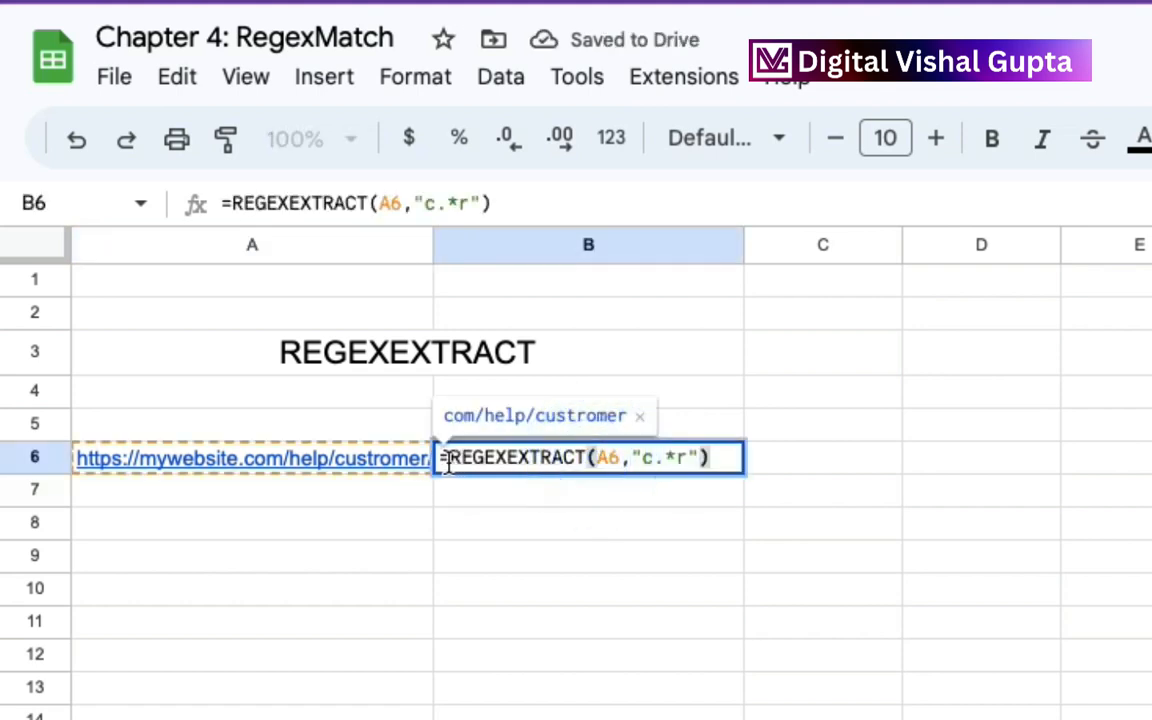
key("Return")
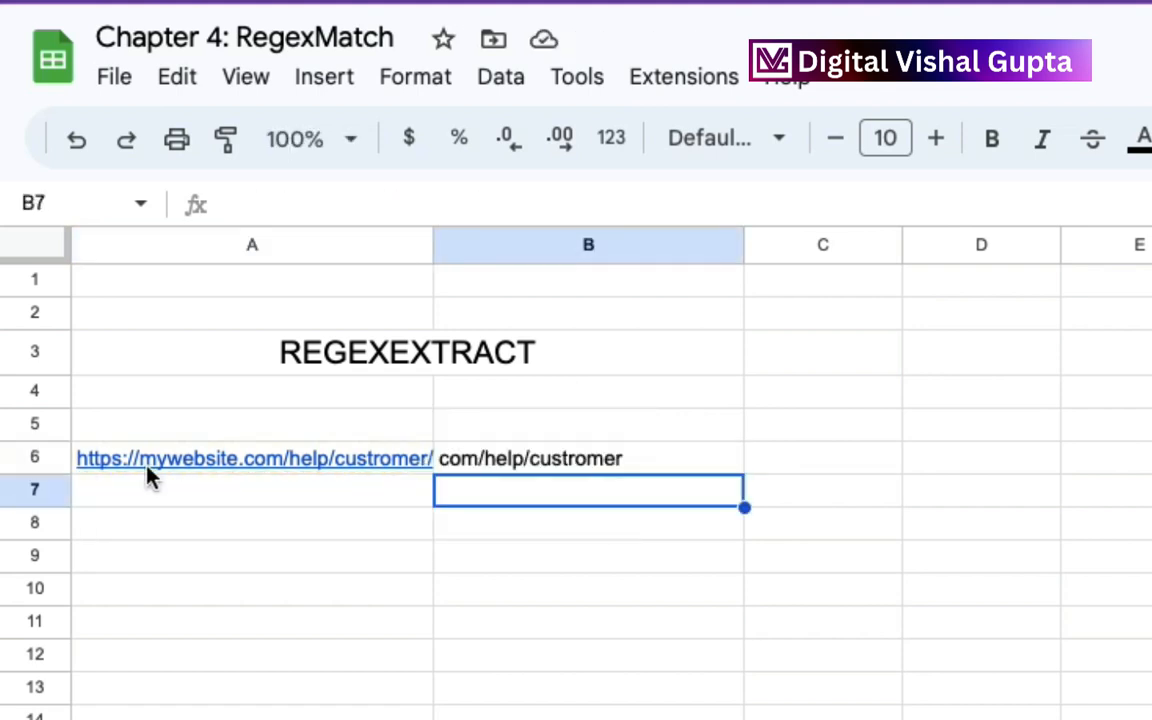
double_click(170, 460)
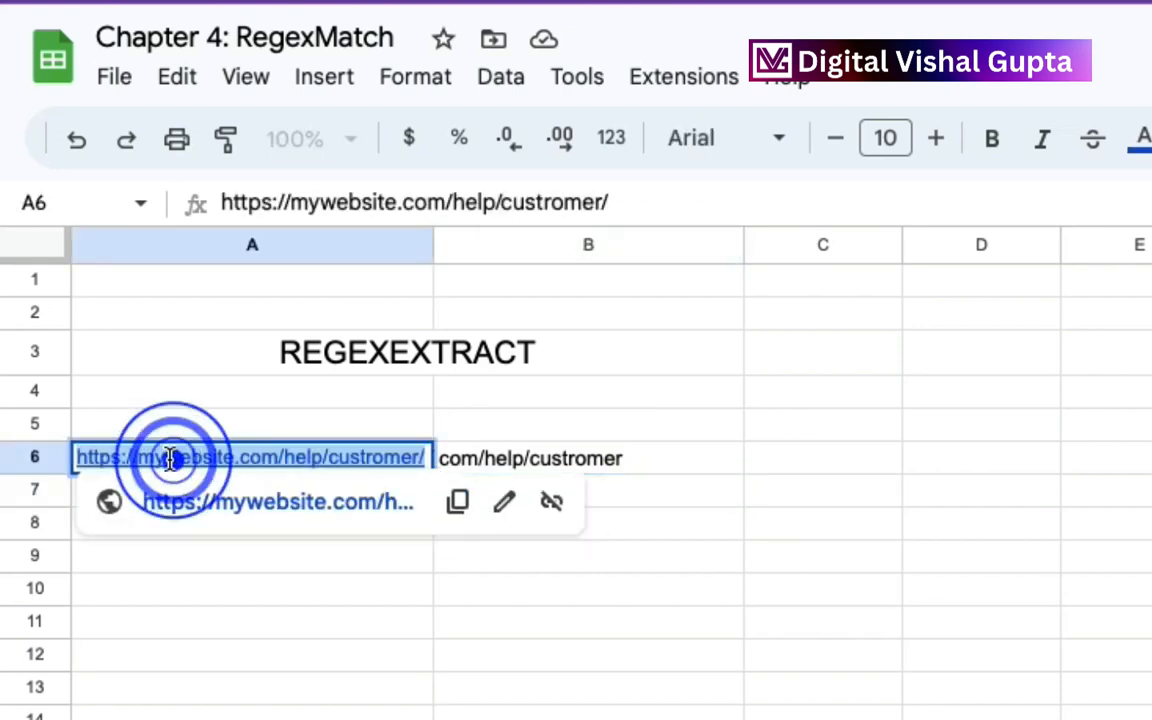
left_click(168, 458)
type("c")
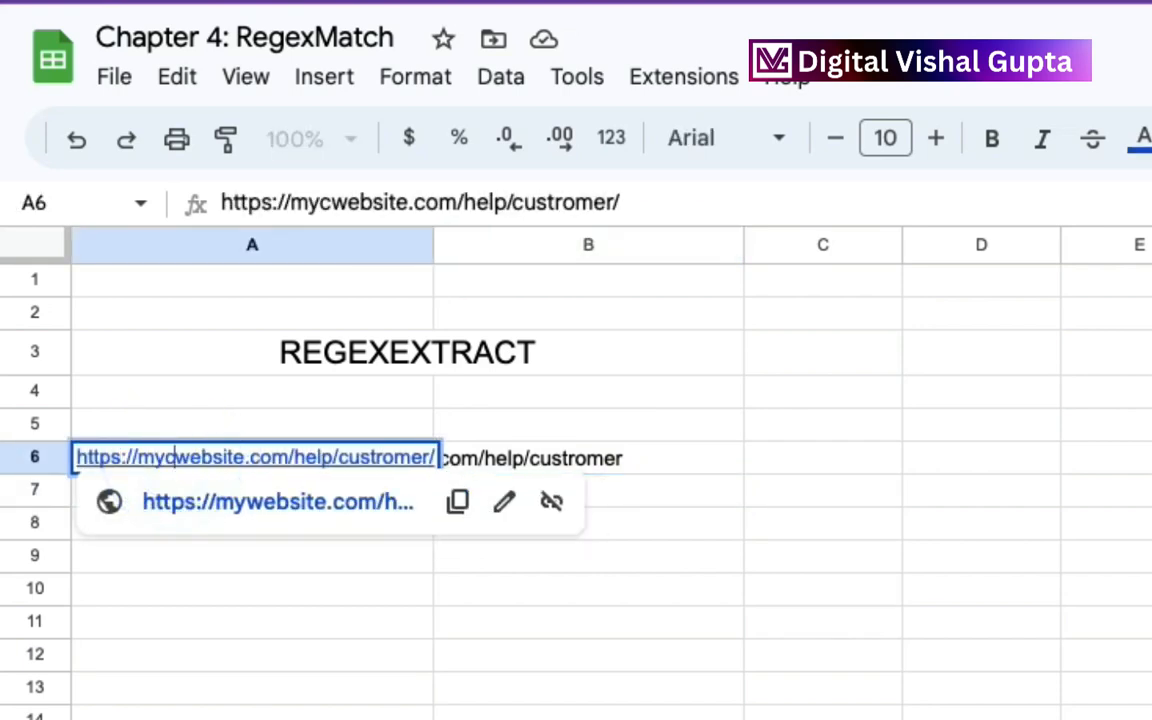
key("Return")
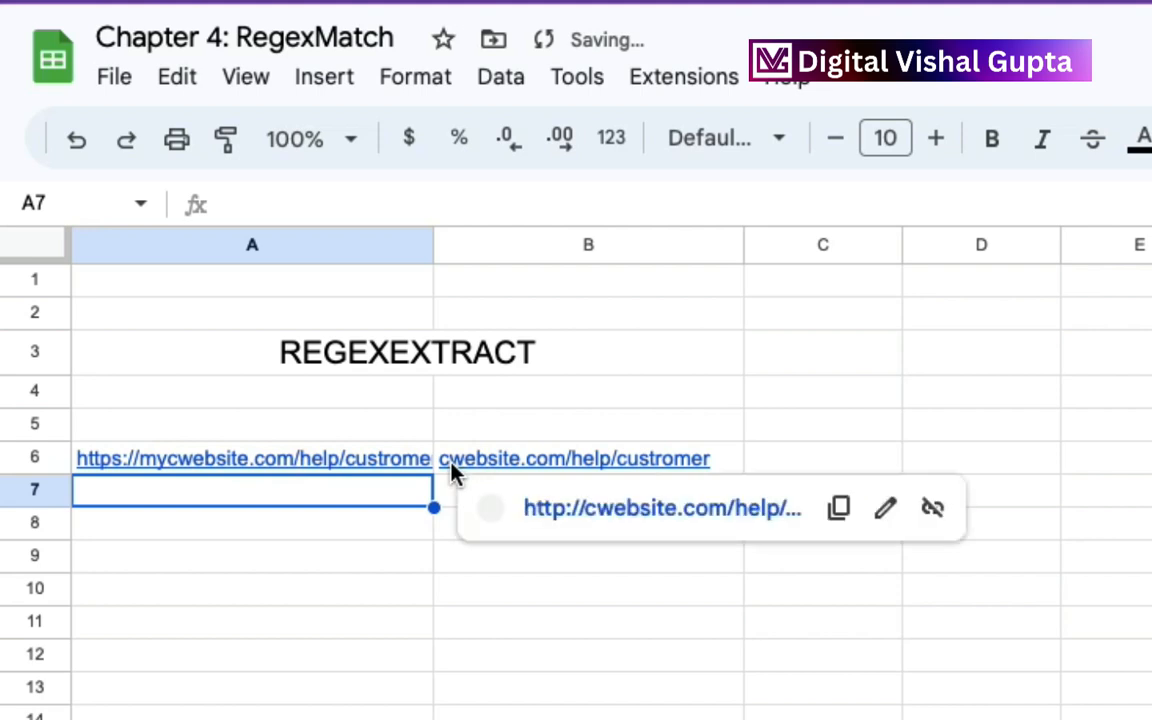
Change the REGEXEXTRACT pattern in B6 to "h.*p".
left_click(735, 462)
double_click(715, 460)
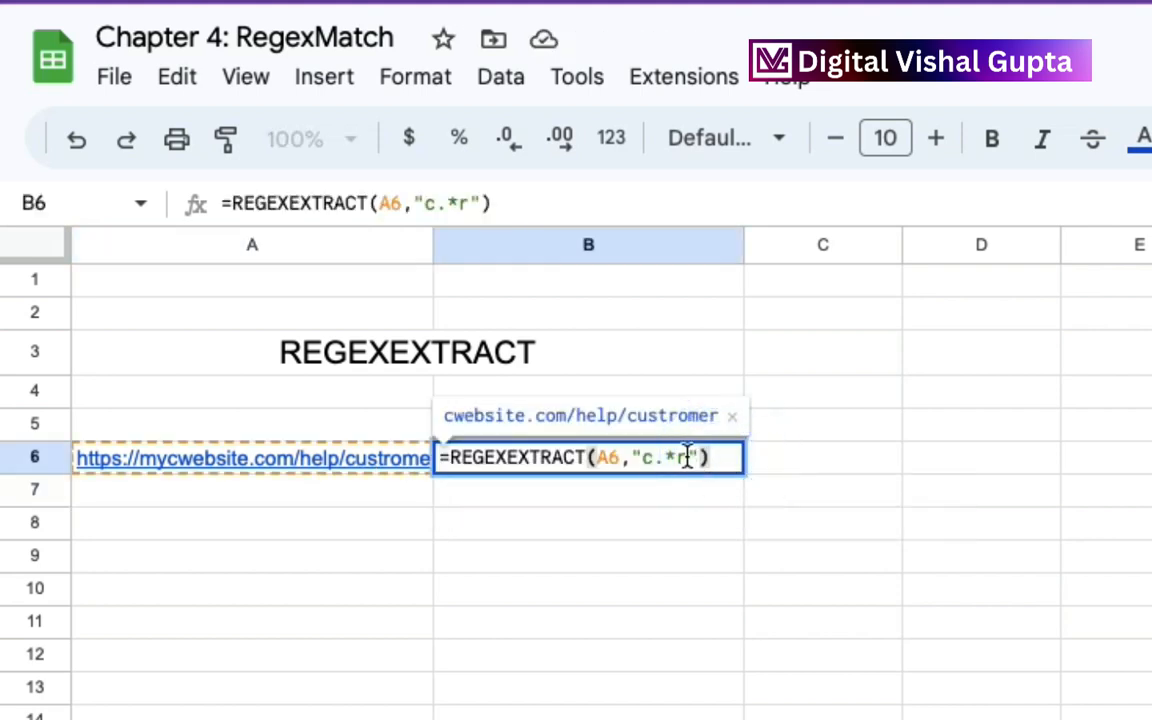
left_click(688, 457)
key("BackSpace")
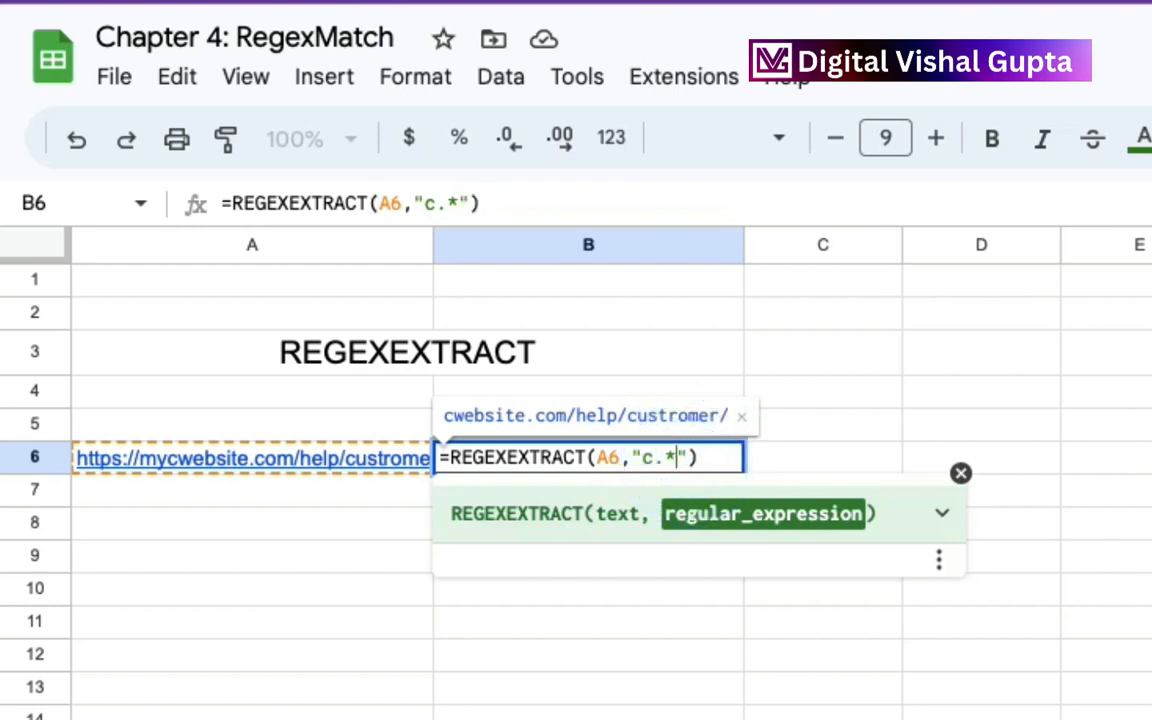
type("p")
key("Left")
key("Left")
key("Left")
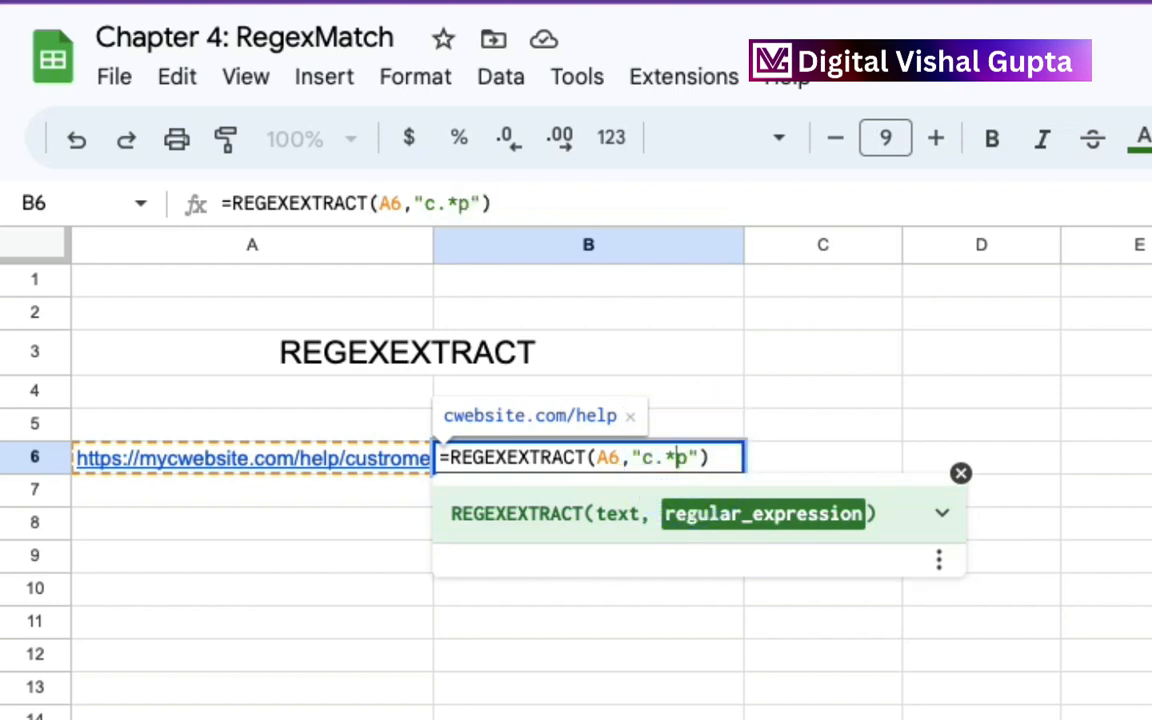
key("BackSpace")
type("h")
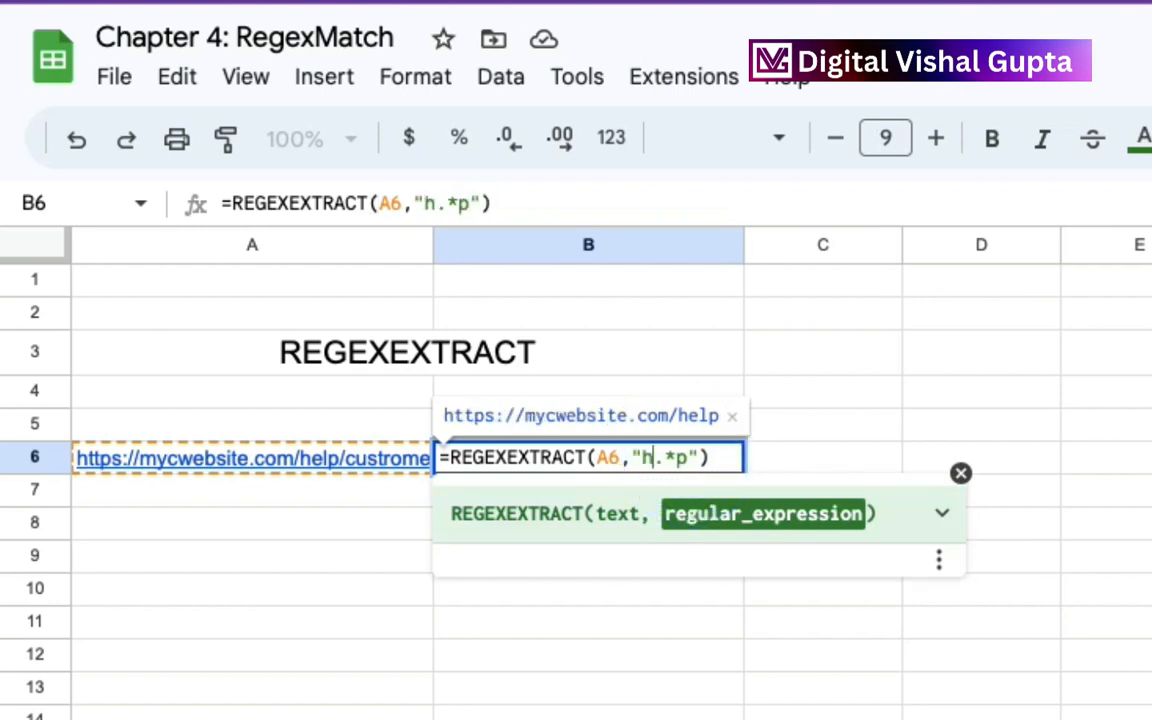
key("Return")
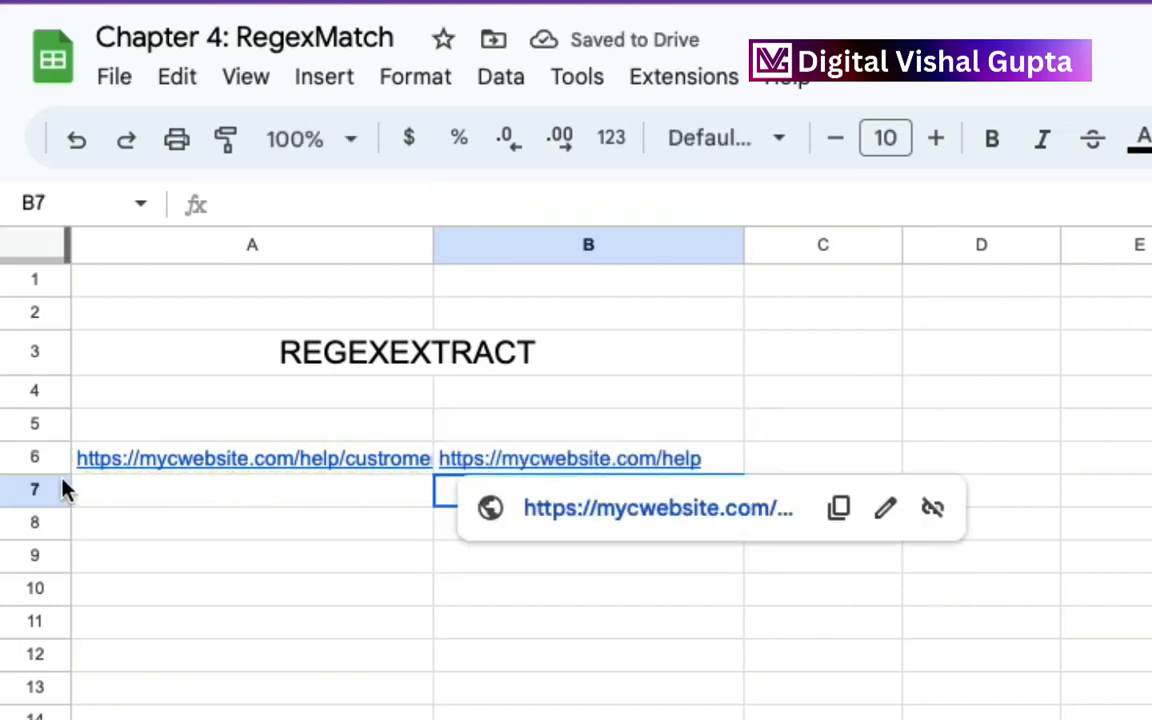
Refine the REGEXEXTRACT pattern in B6 to "he.*p" and check the cell's formula.
mouse_move(84, 467)
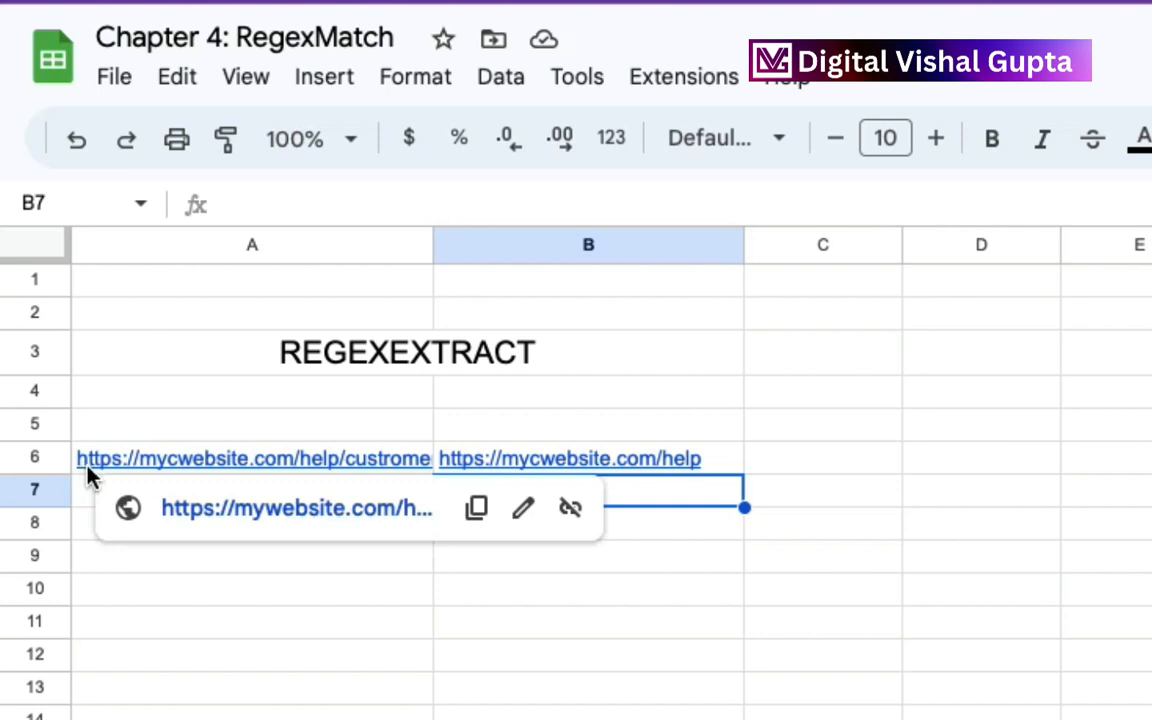
double_click(553, 455)
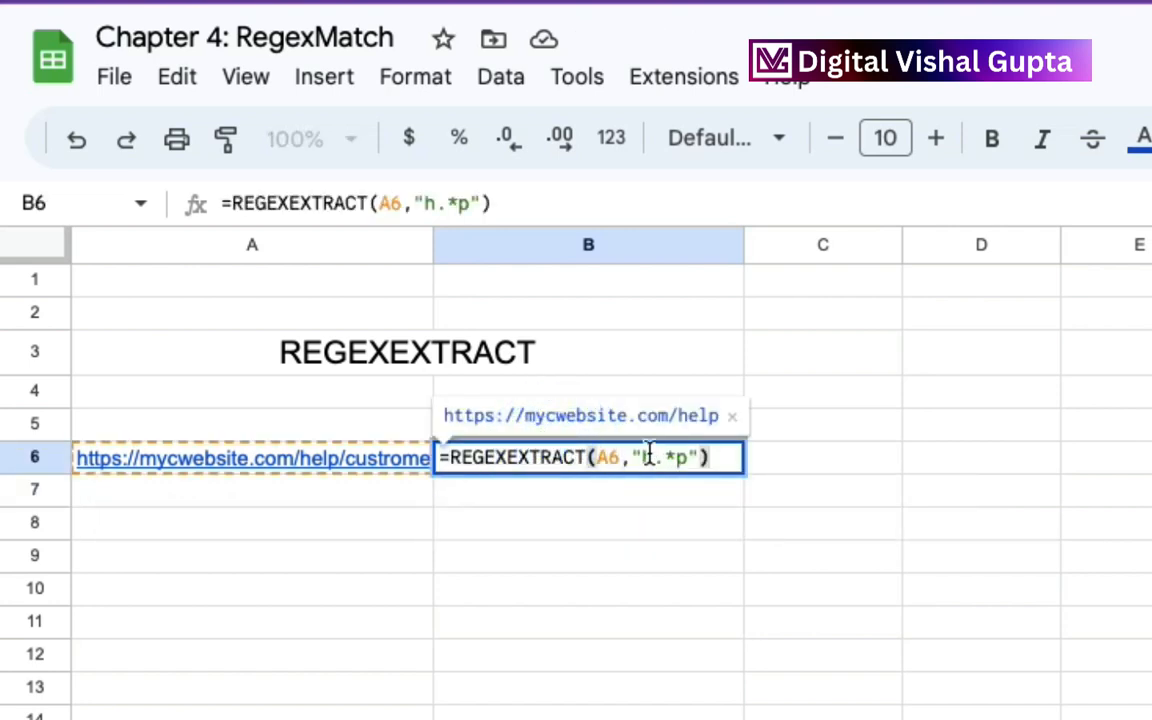
left_click(649, 455)
type("e")
key("Return")
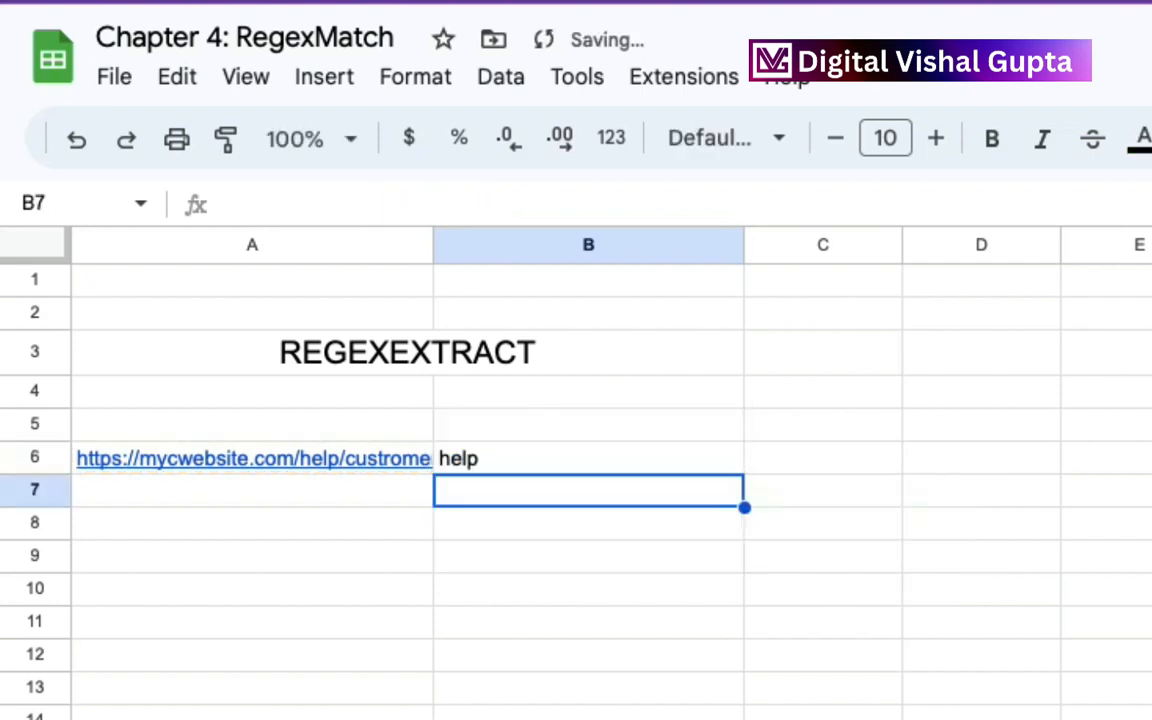
left_click(594, 462)
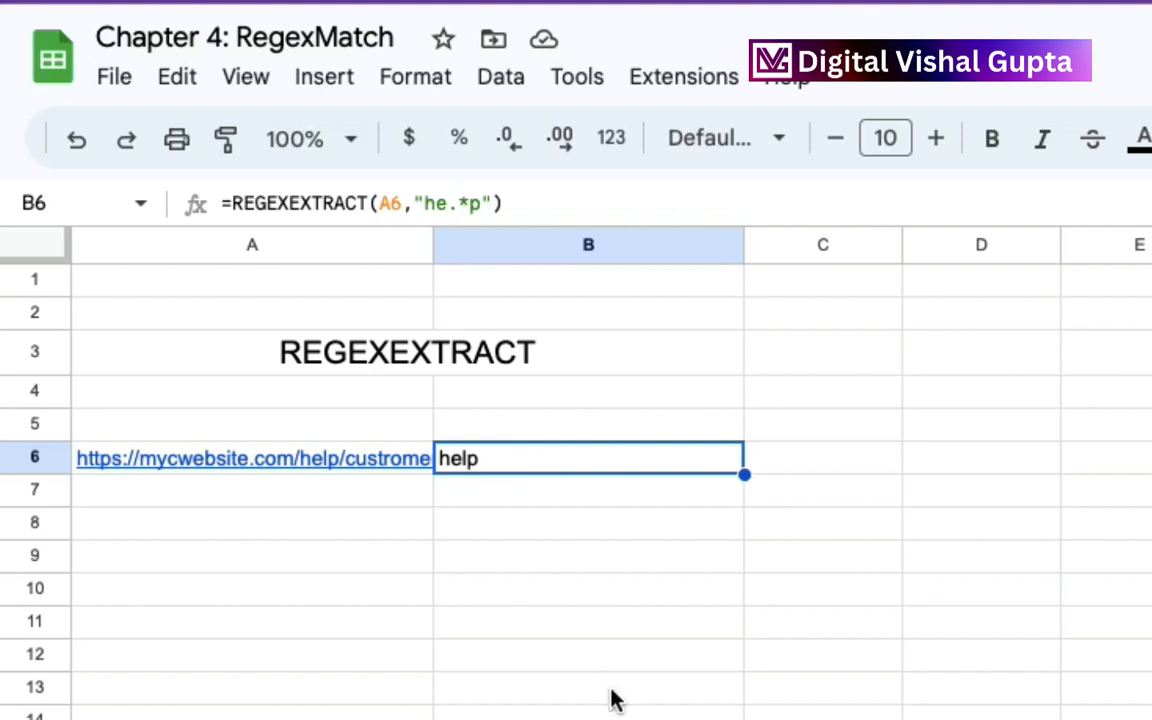
On Sheet4, examine the combined city, state and population text in column A.
left_click(483, 699)
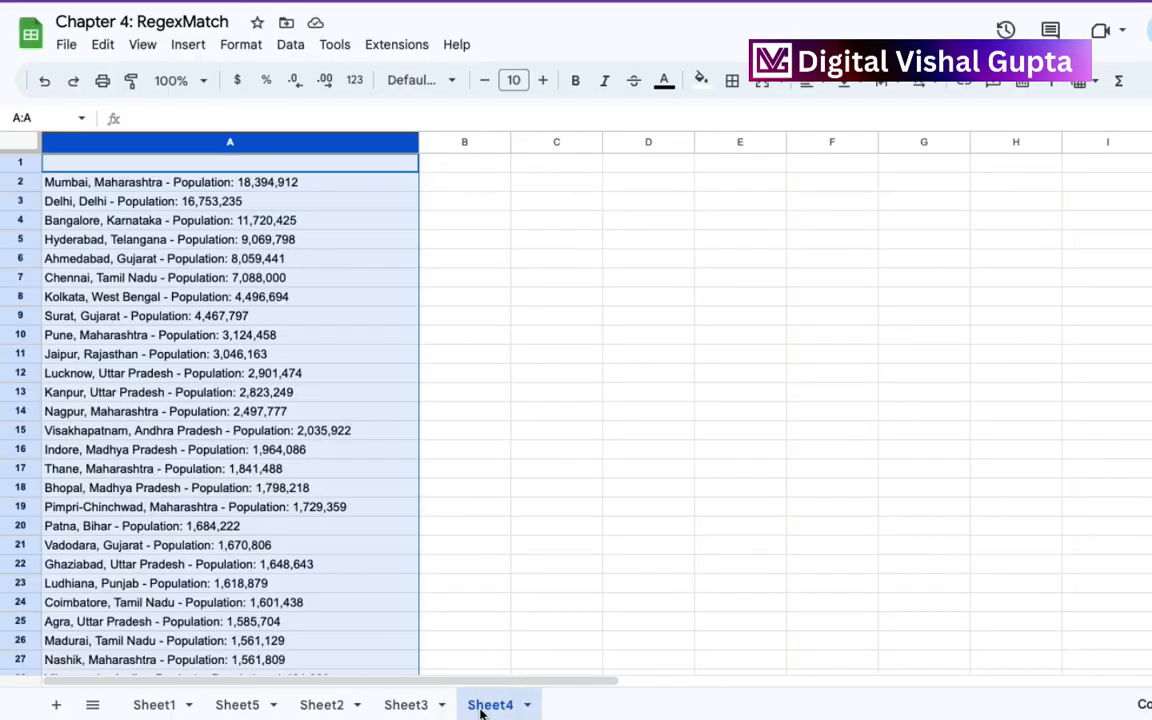
left_click(272, 182)
left_click(328, 203)
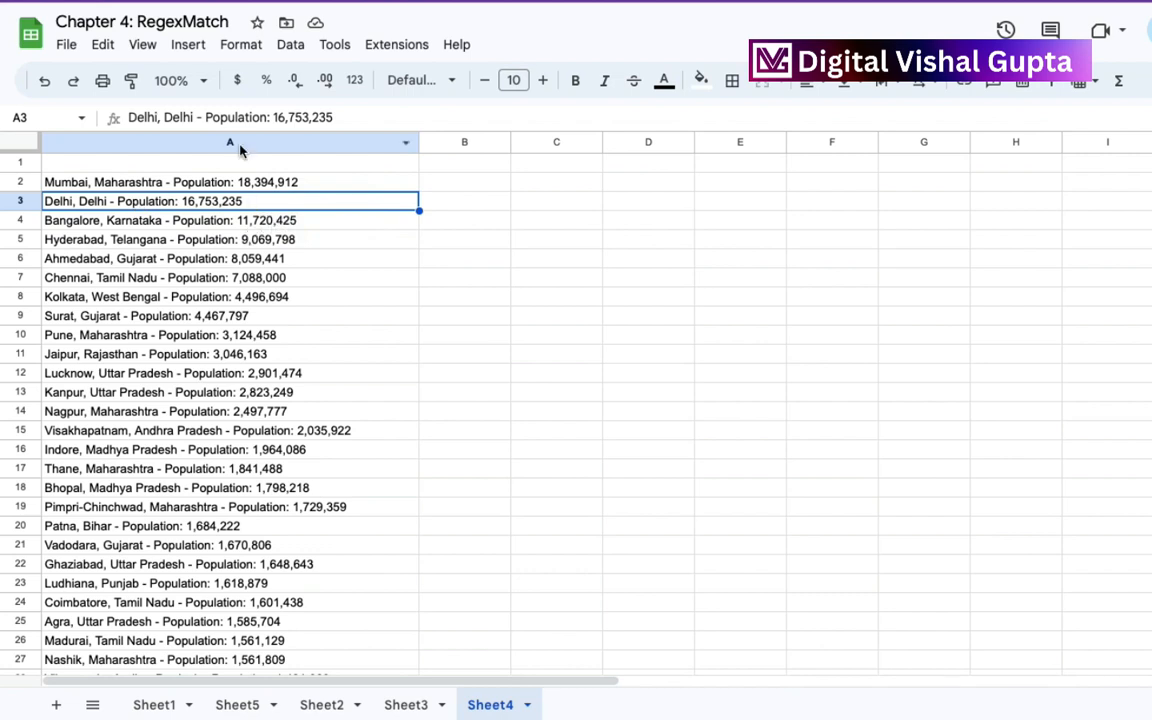
left_click(237, 143)
left_click(238, 182)
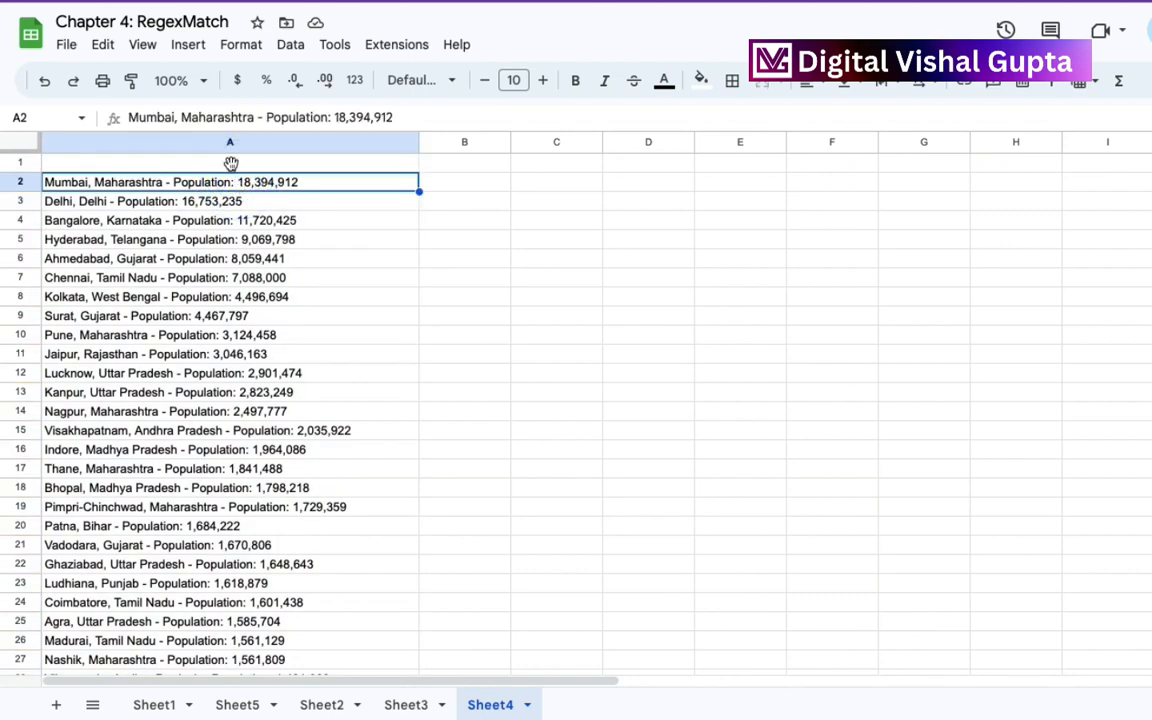
Split the text in column A into columns with the automatically detected separator.
left_click(214, 143)
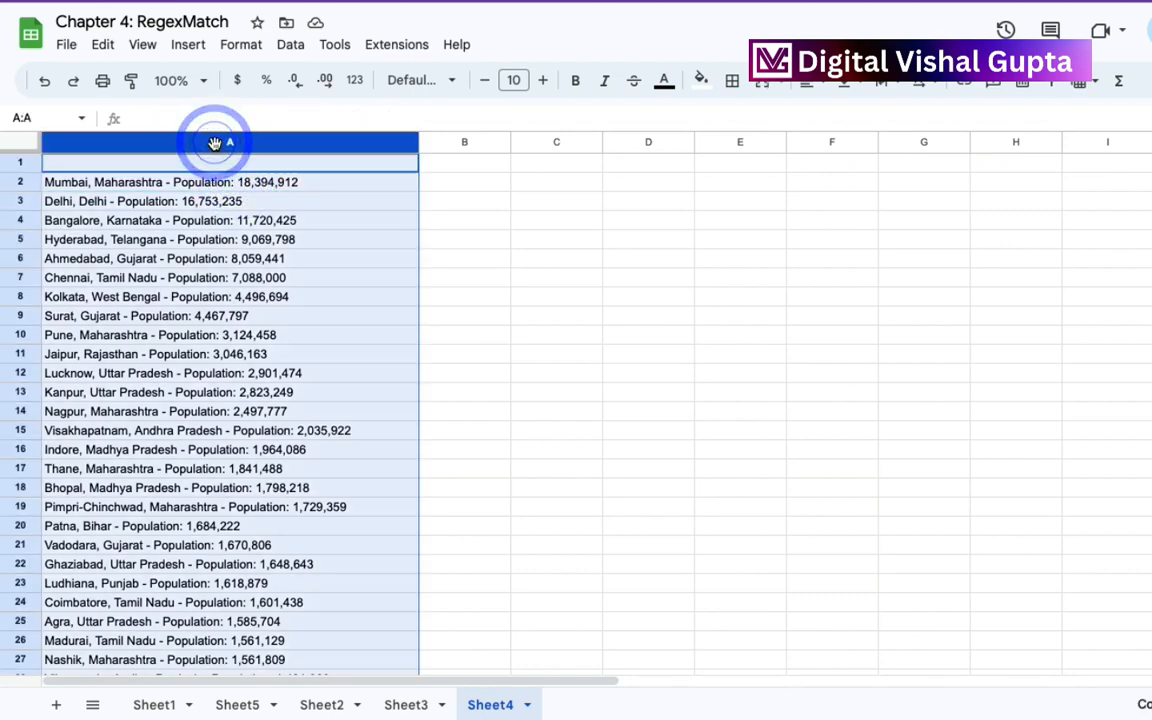
left_click(290, 44)
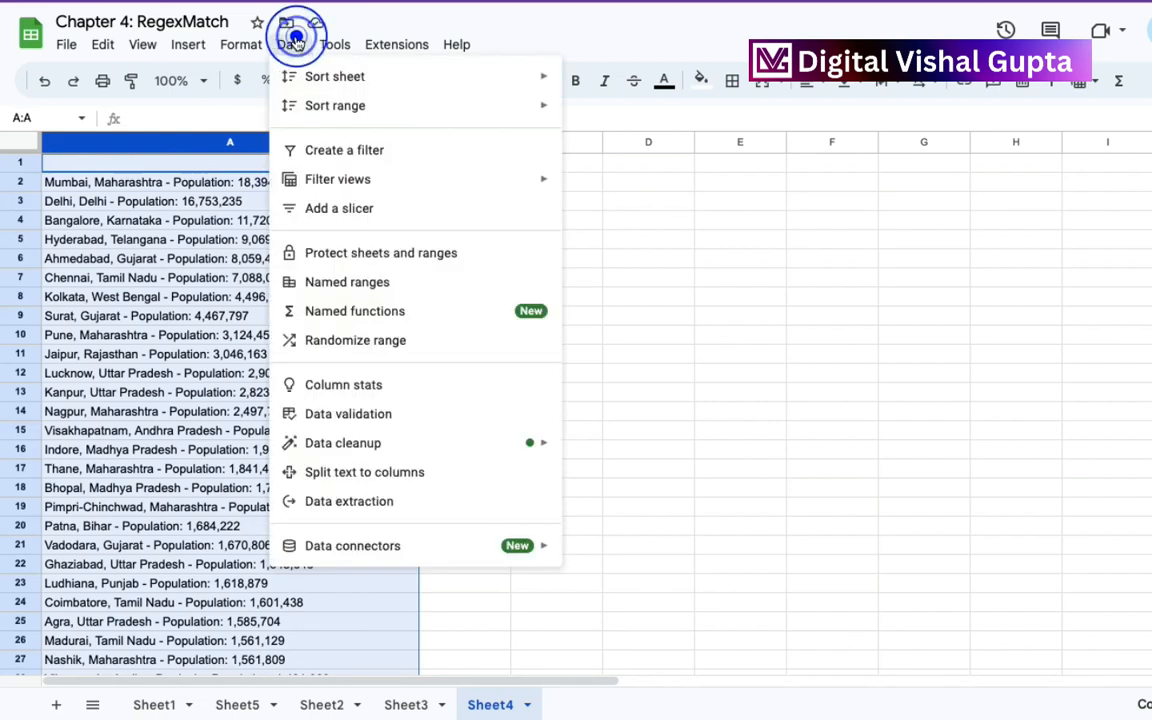
left_click(372, 470)
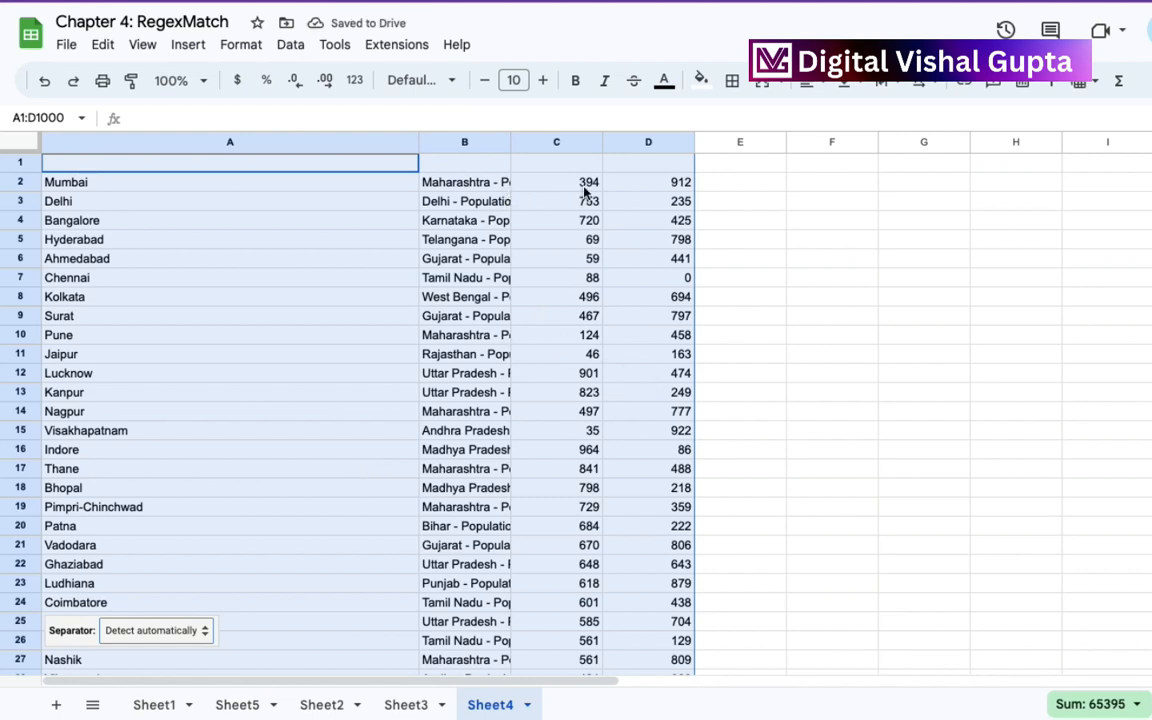
Fit column B's width to its contents and check how row 2 was divided across columns B to D.
right_click(502, 142)
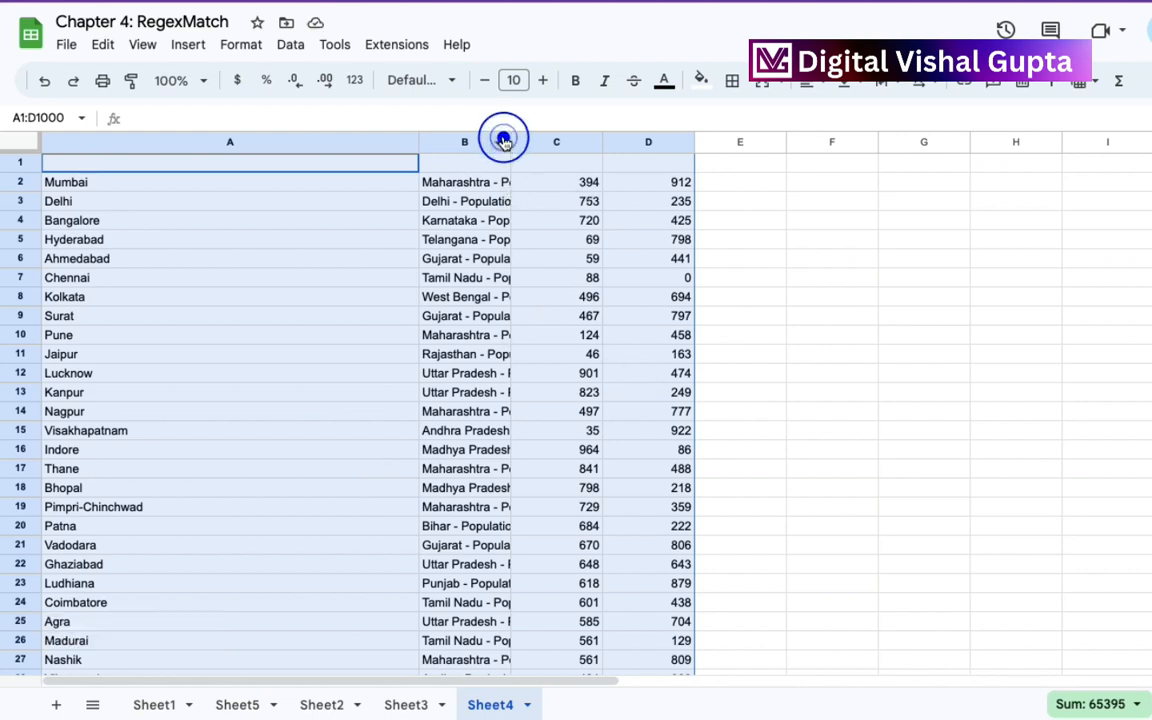
left_click(445, 162)
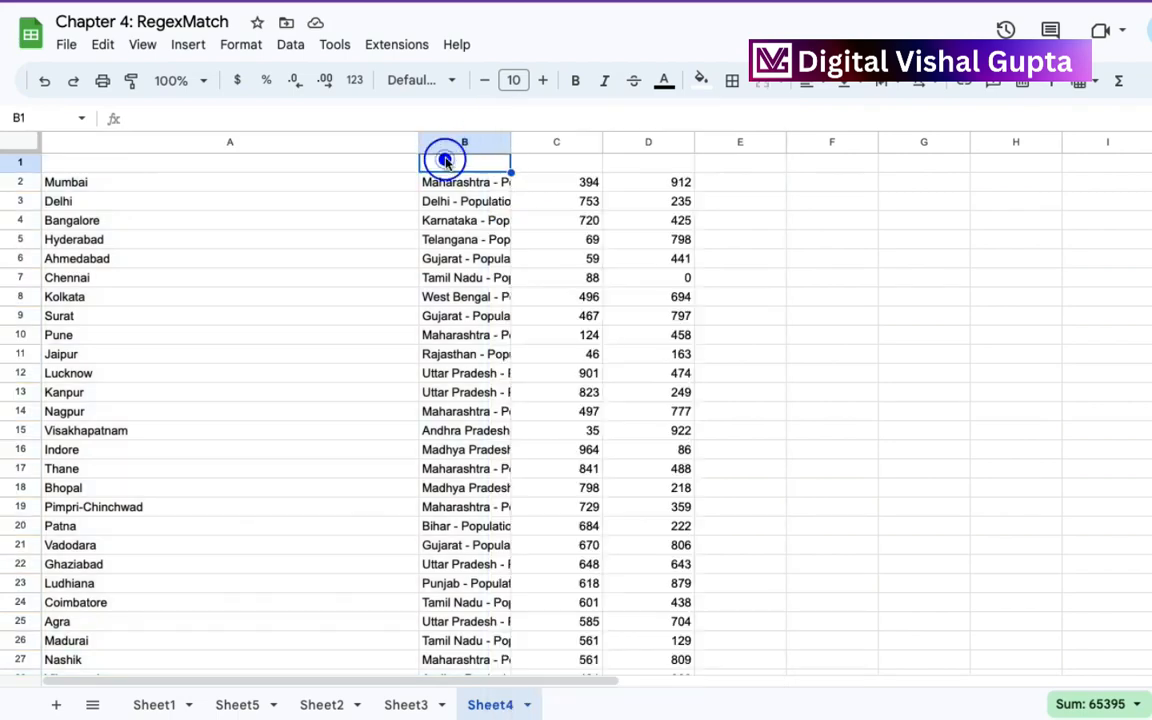
double_click(511, 142)
left_click(594, 185)
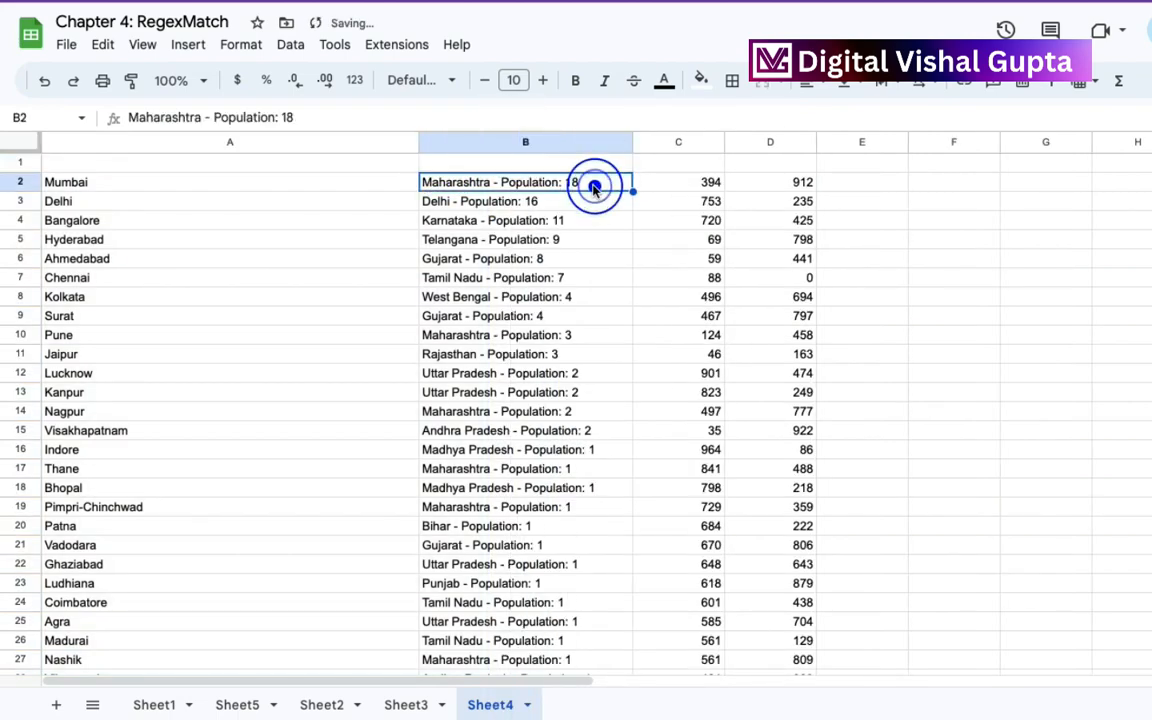
left_click(689, 186)
left_click(787, 190)
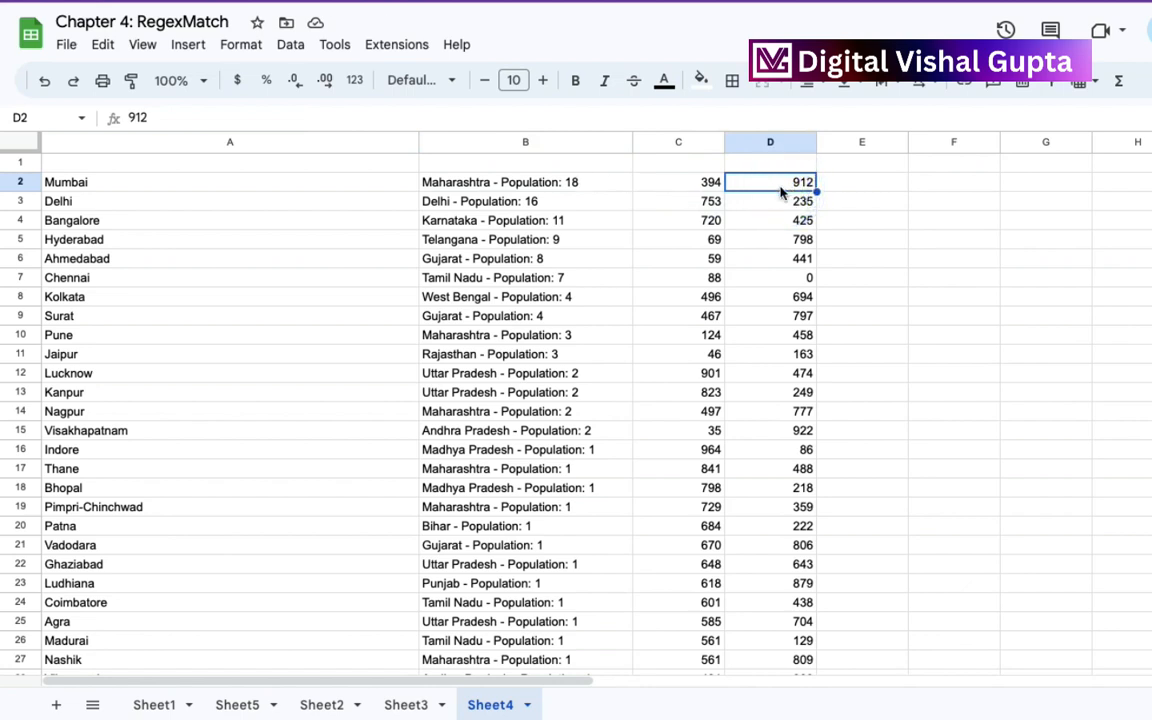
Undo the column B resize and the automatic text split.
left_click(566, 262)
key("ctrl+z")
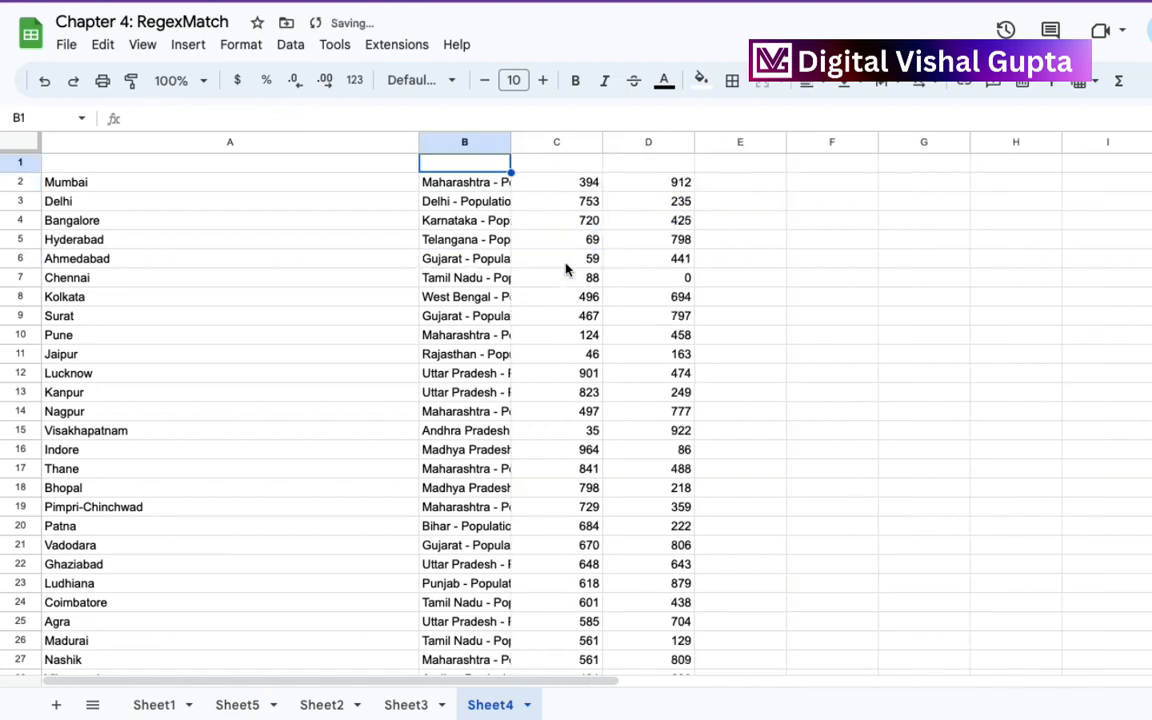
key("ctrl+z")
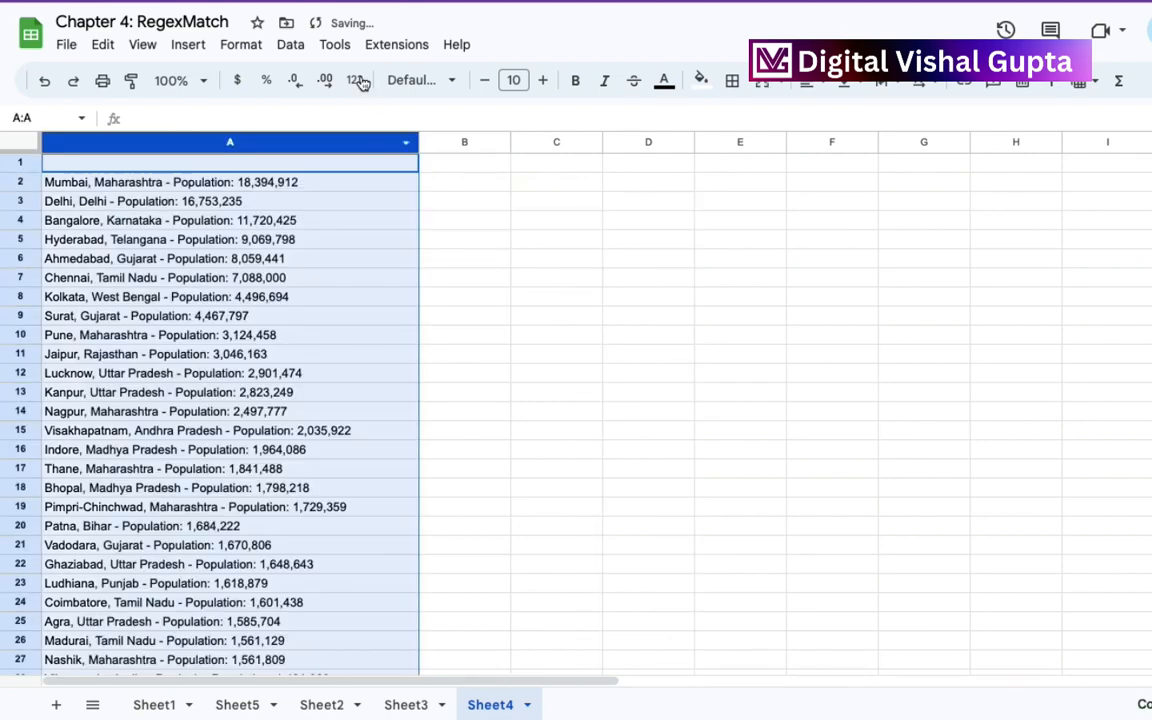
Split column A's text into columns using a colon (:) as the custom separator.
left_click(290, 46)
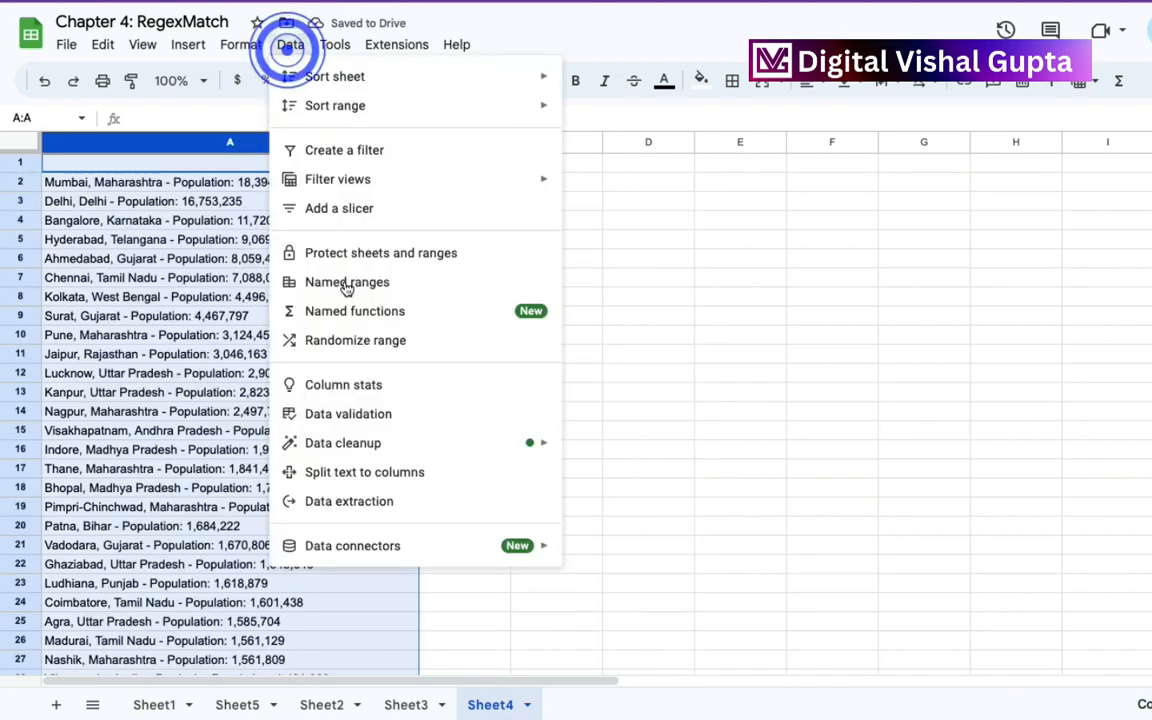
left_click(376, 475)
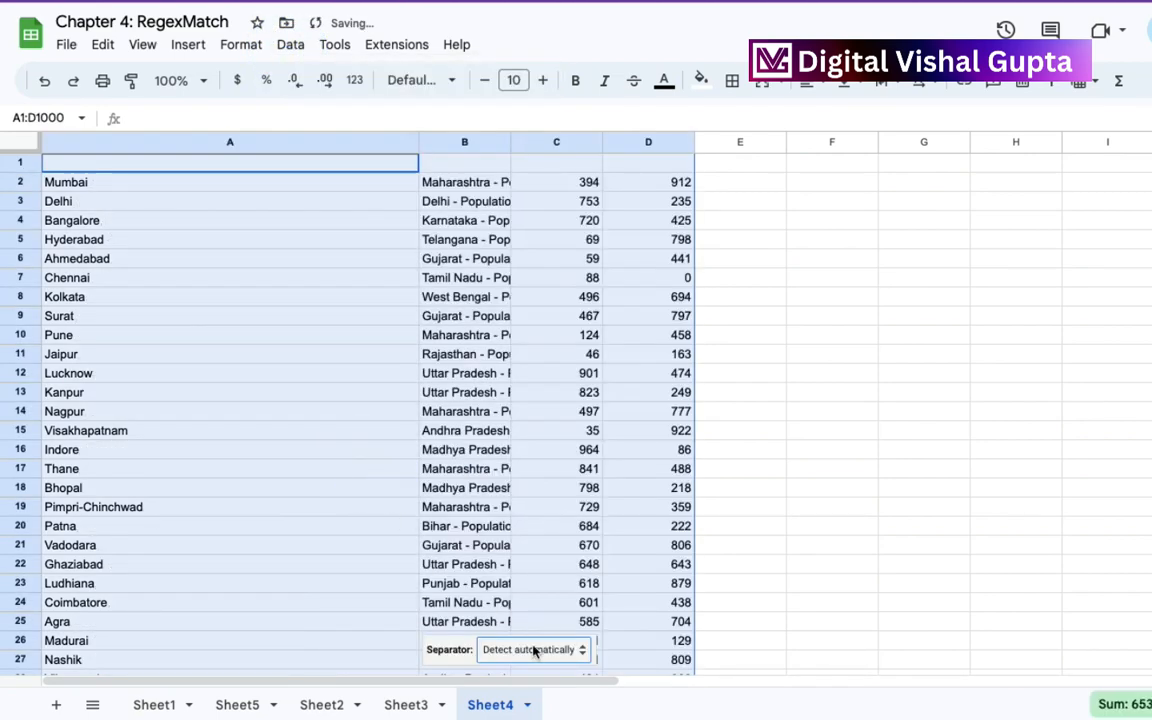
left_click(534, 651)
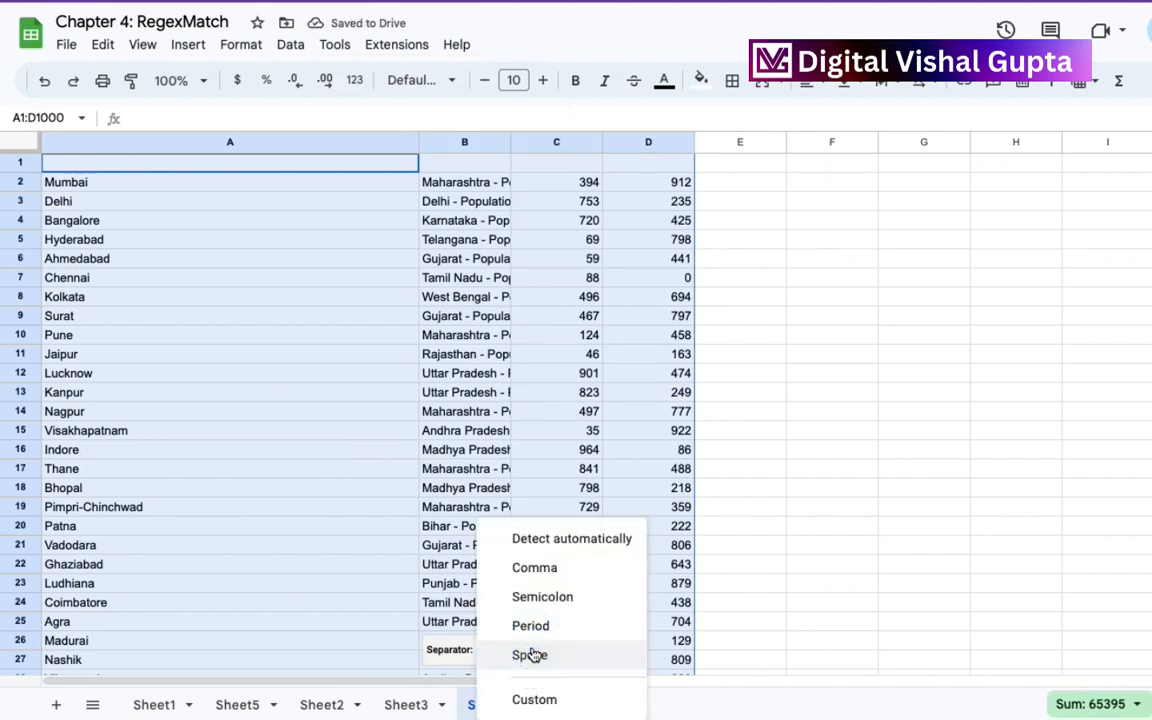
left_click(544, 698)
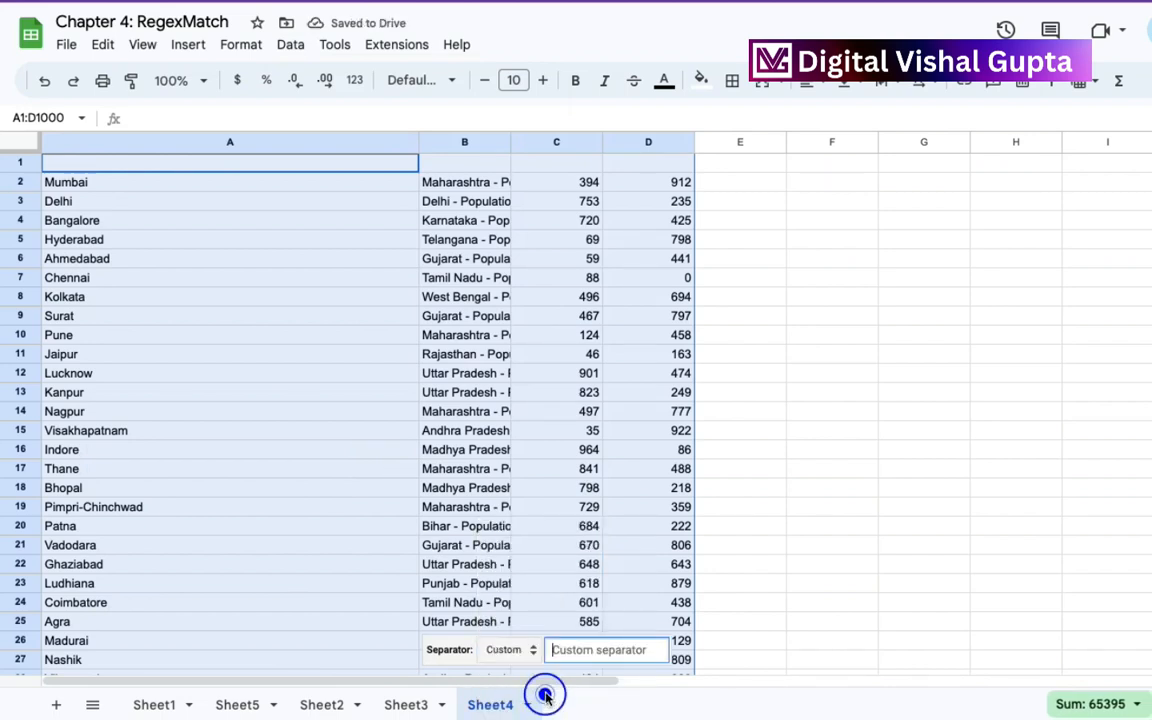
type("-")
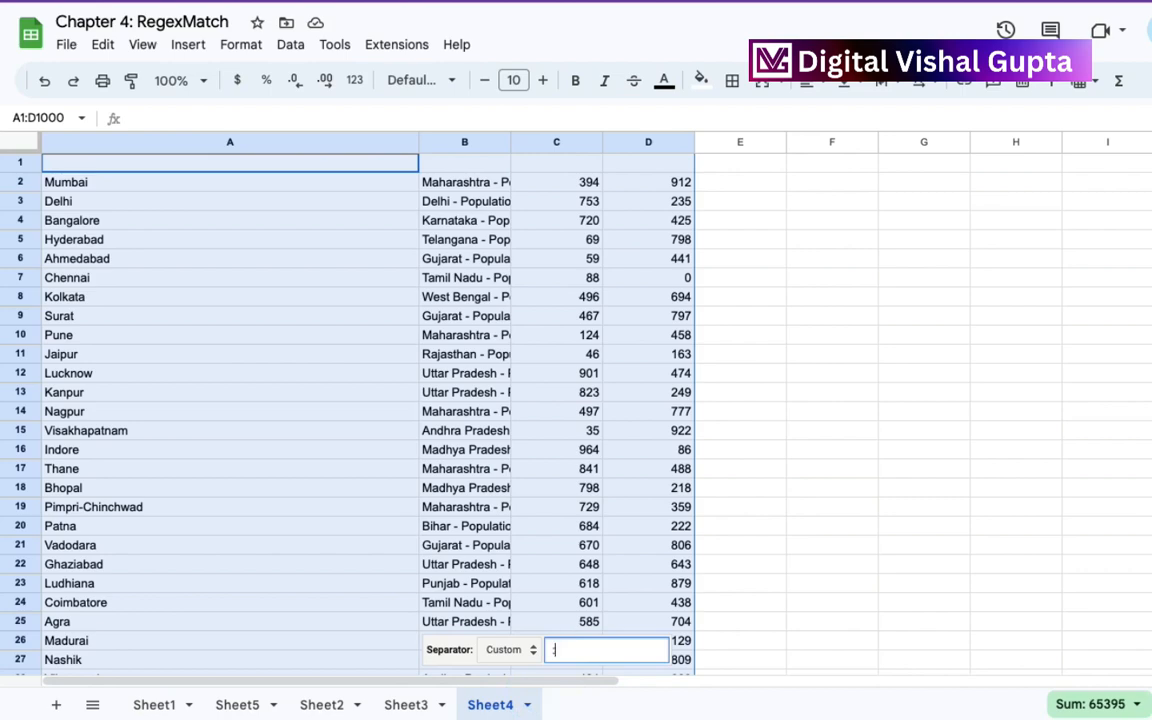
left_click(386, 257)
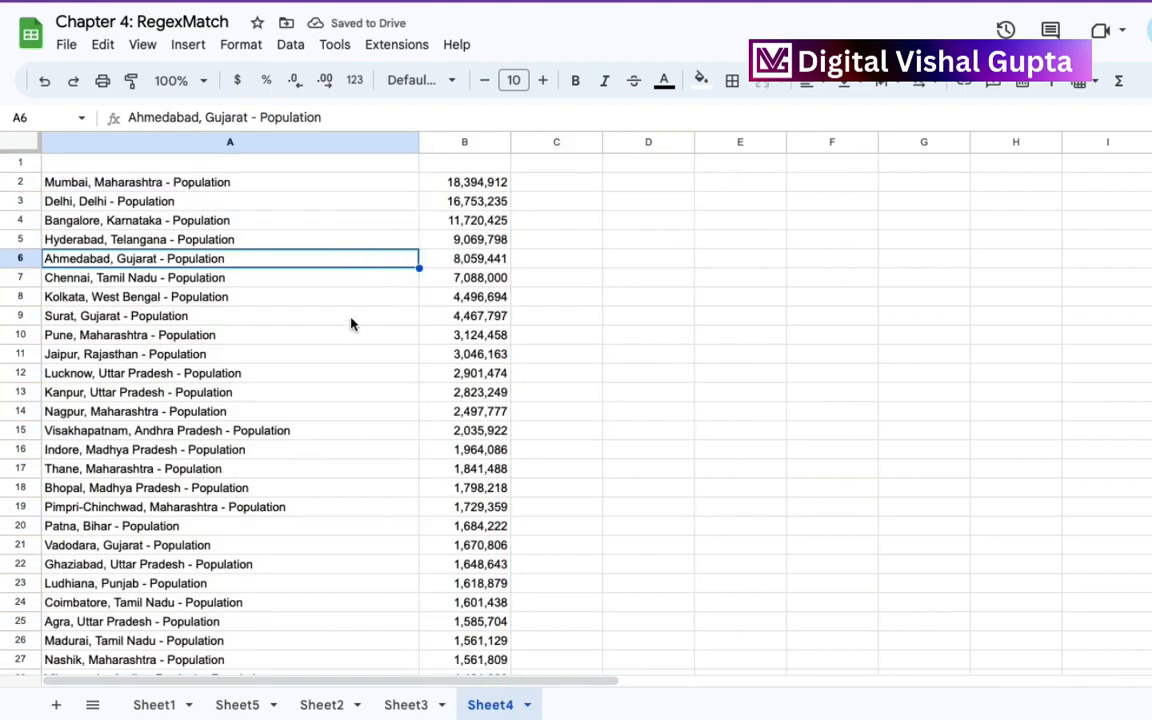
Undo the colon split and check the original combined text in A2.
key("ctrl+z")
key("ctrl+z")
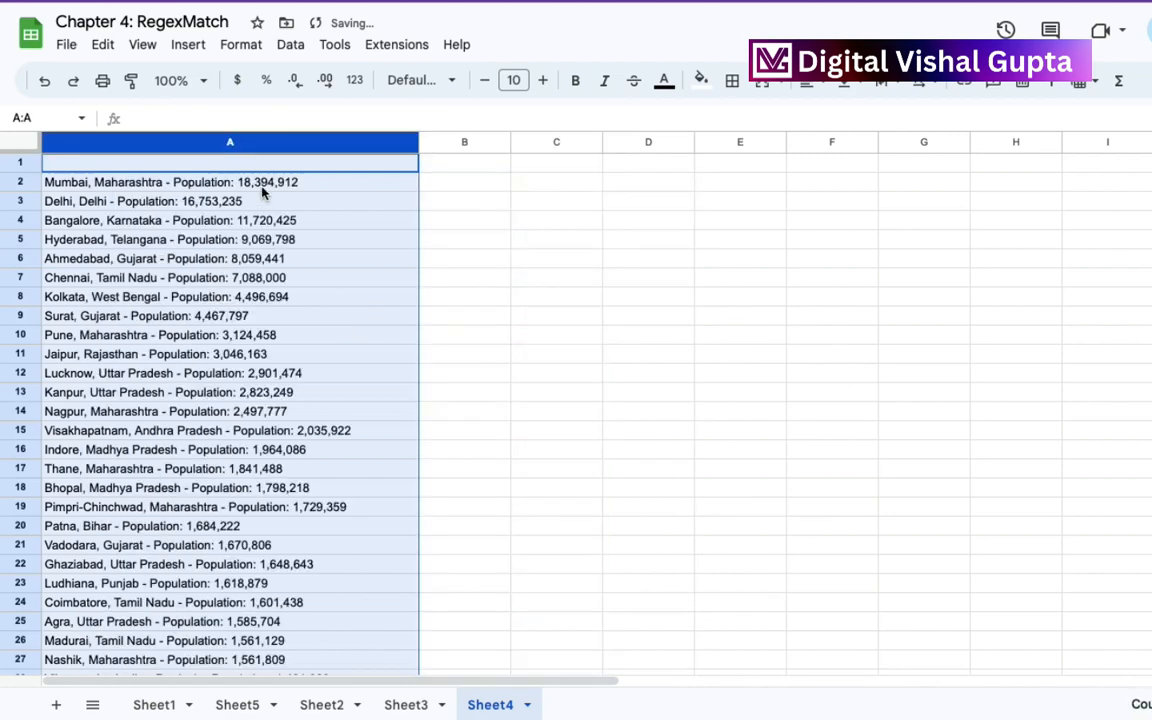
left_click(263, 190)
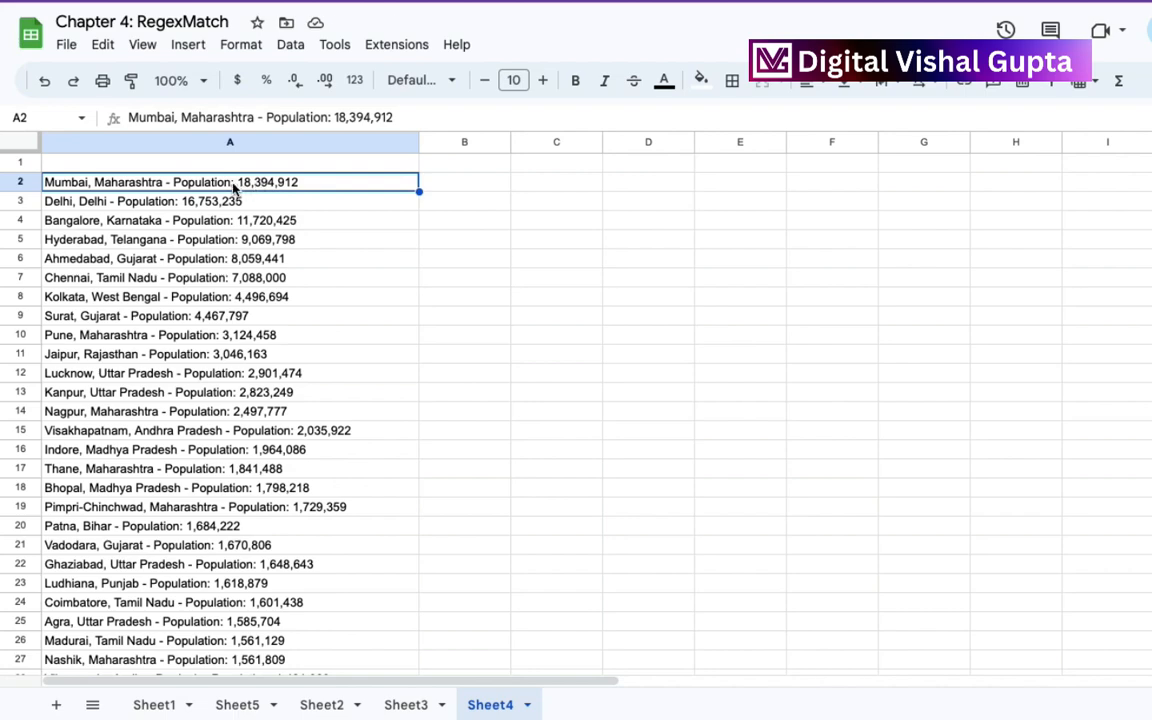
Split column A's combined text into columns using a colon (:) as the custom separator.
left_click(267, 141)
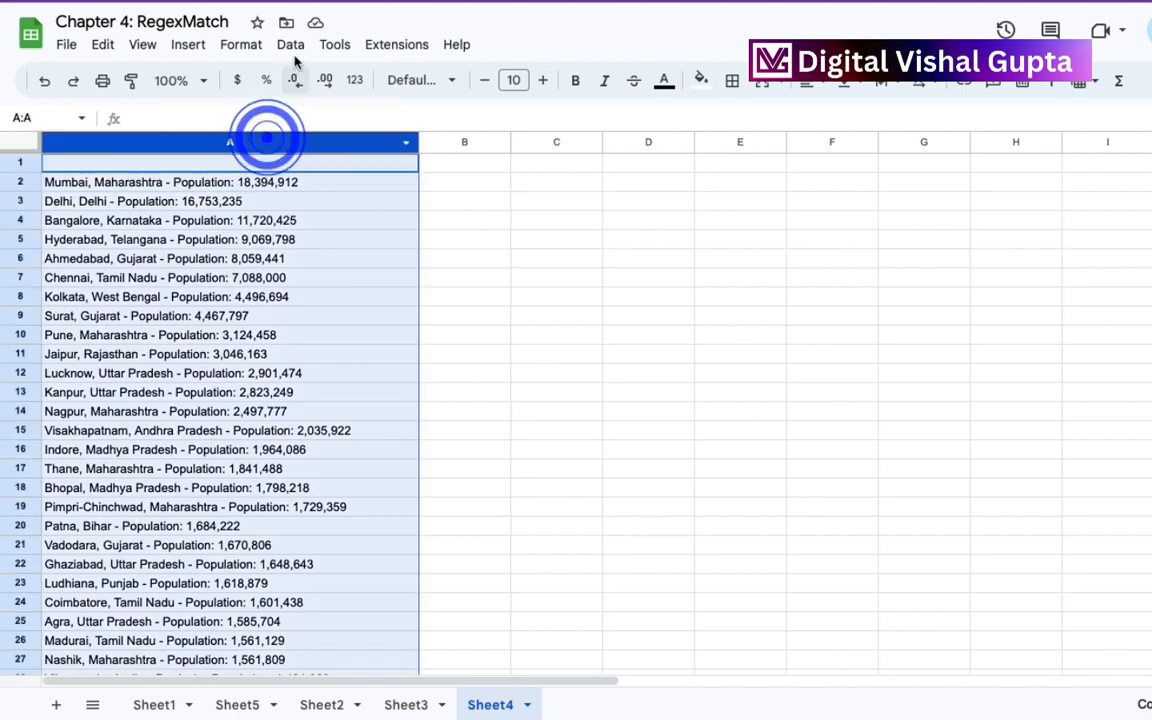
left_click(294, 47)
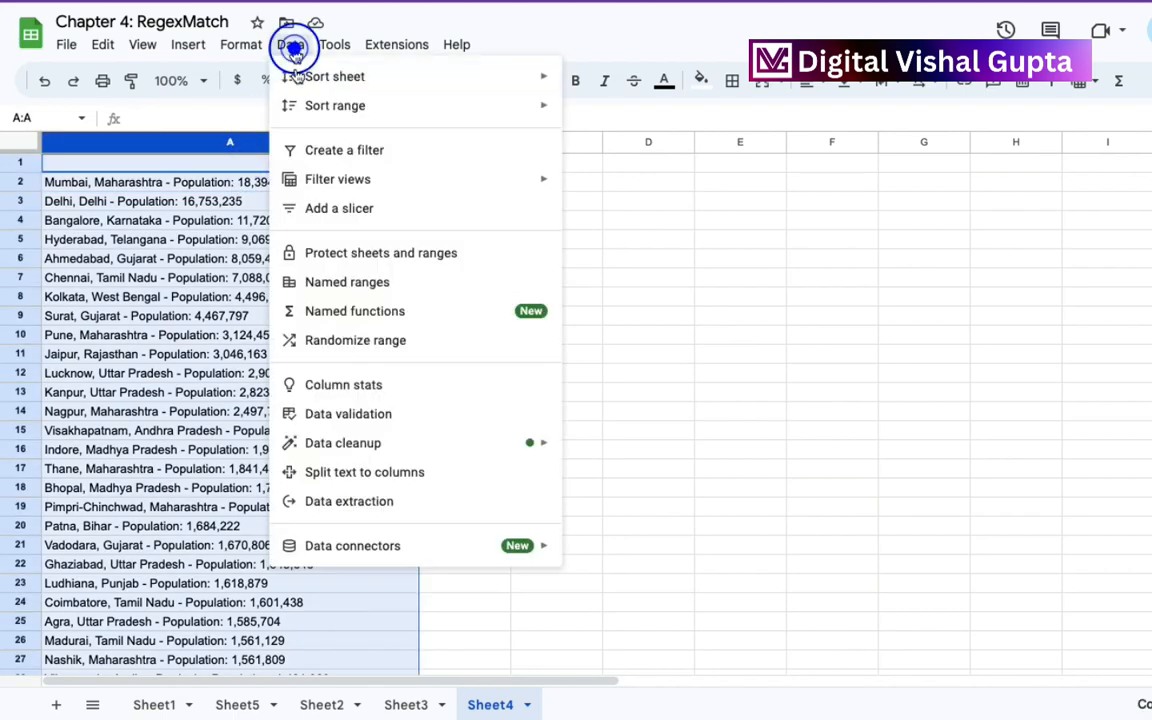
left_click(427, 473)
left_click(560, 650)
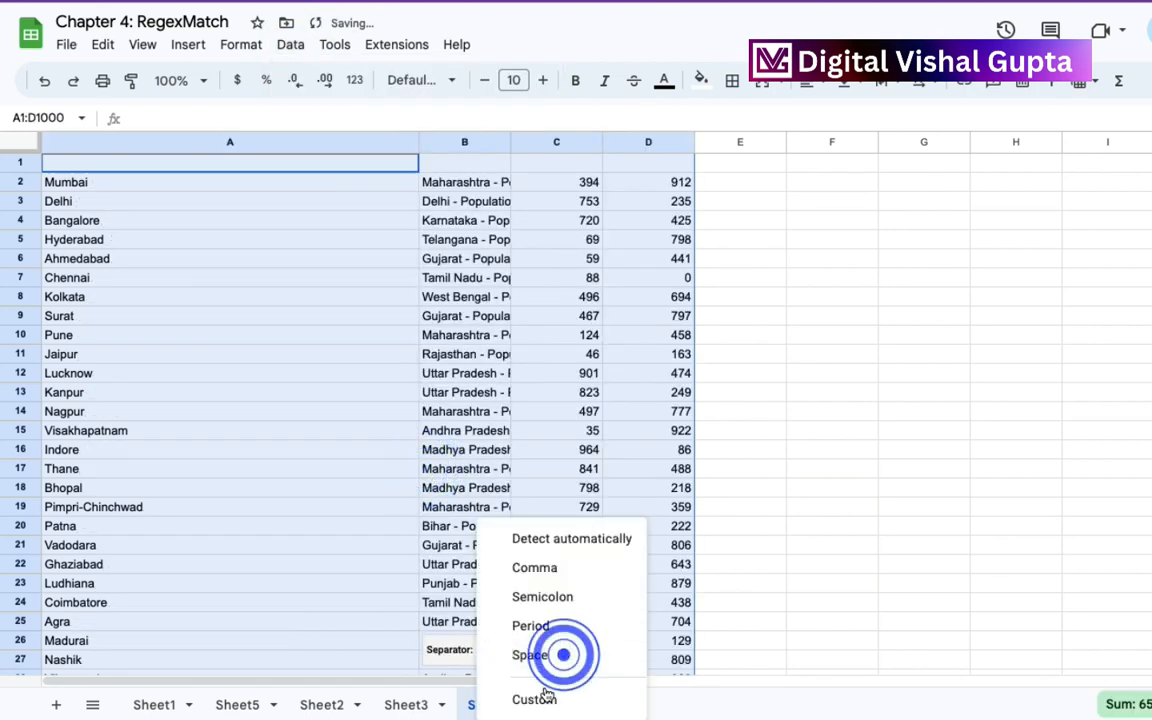
left_click(540, 697)
type("|")
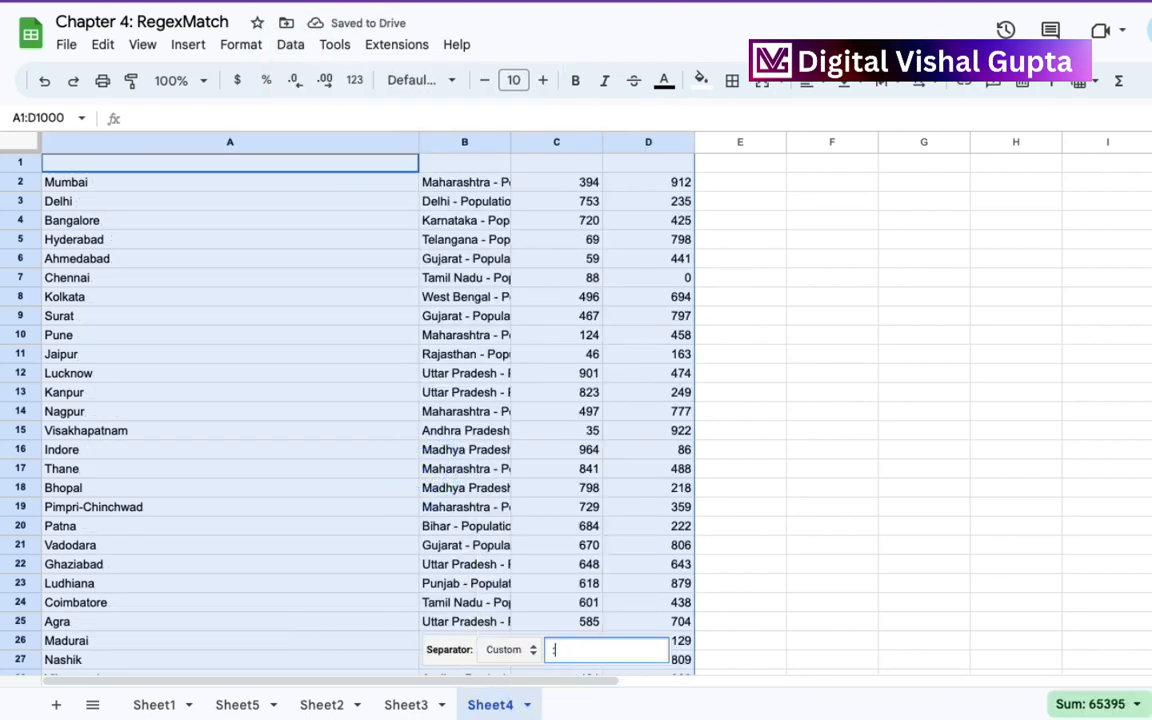
left_click(455, 295)
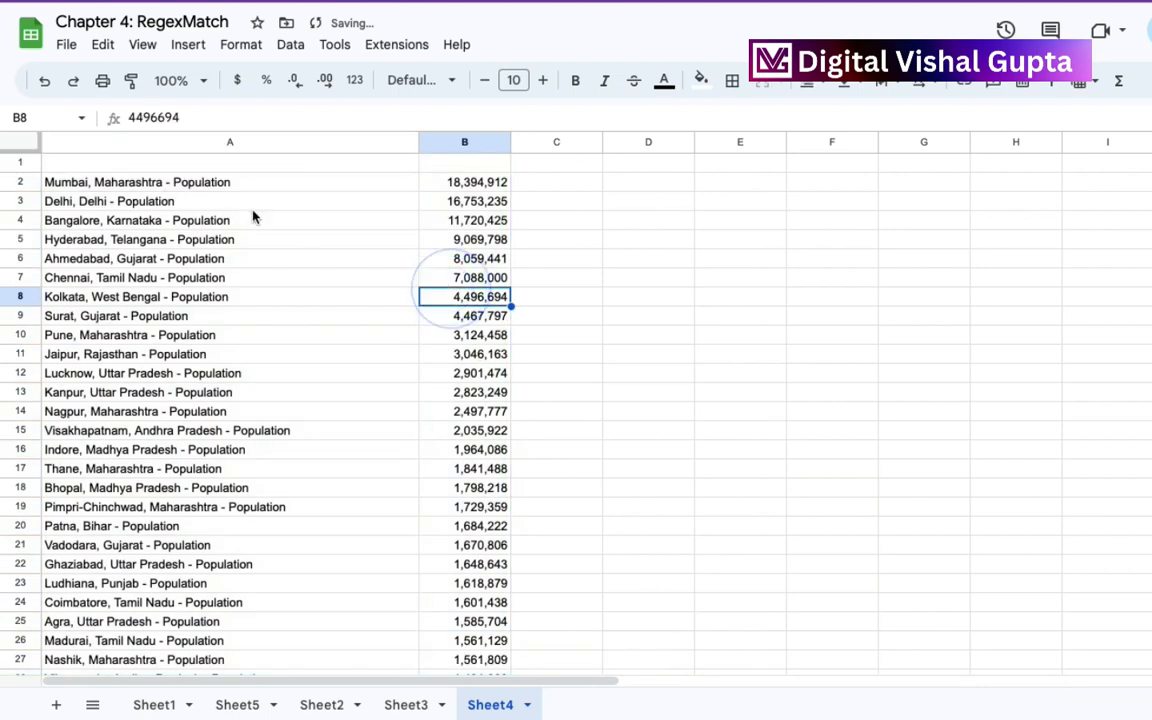
Check how row 2 was divided, and move the population column B in front of column A.
left_click(166, 184)
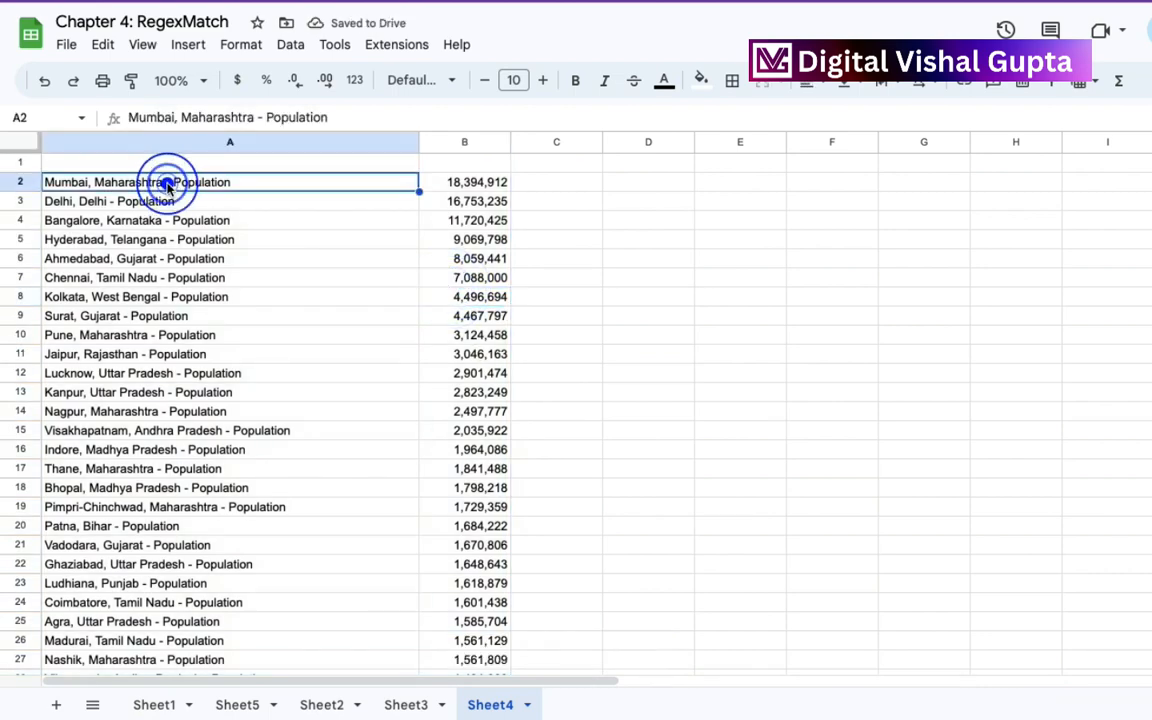
left_click(457, 183)
left_click(466, 143)
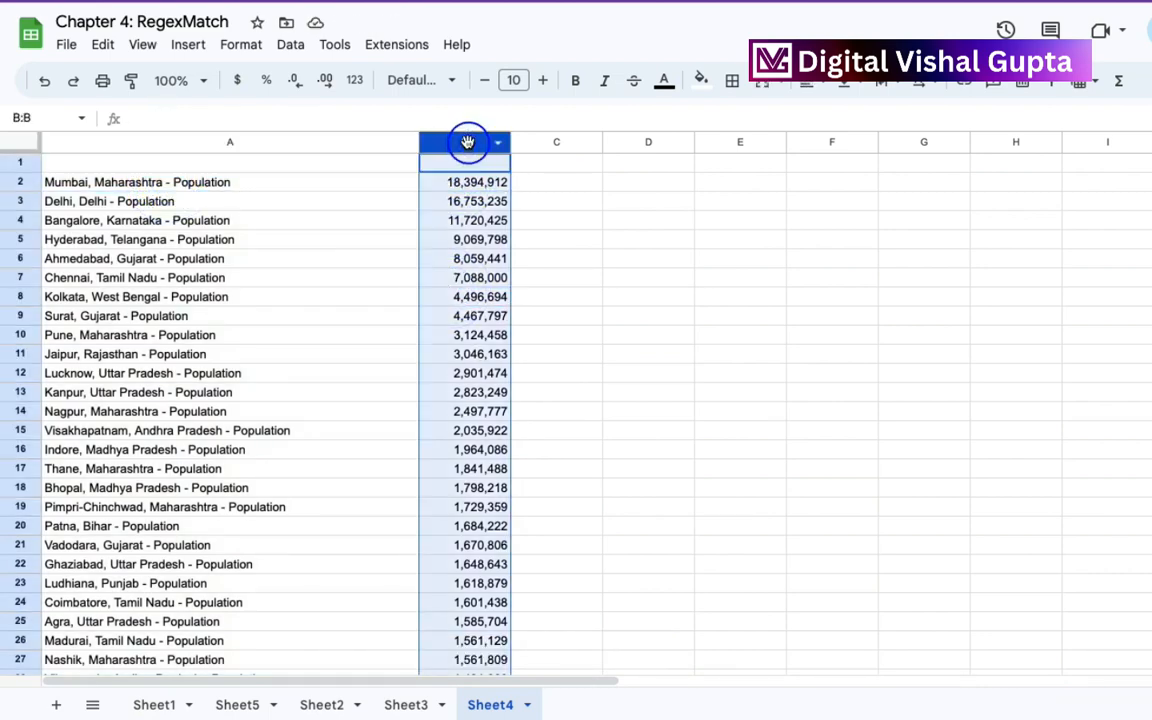
left_click_drag(466, 143, 227, 160)
Split column B's city and state text into columns with the automatically detected separator.
left_click(260, 142)
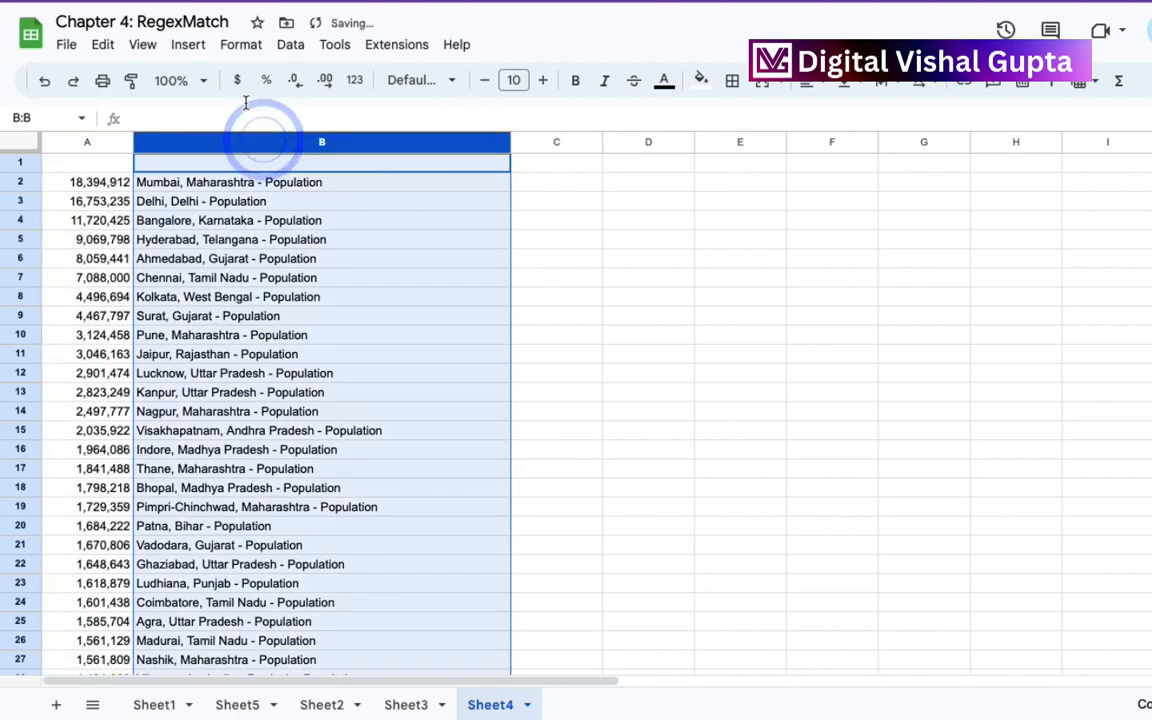
left_click(290, 45)
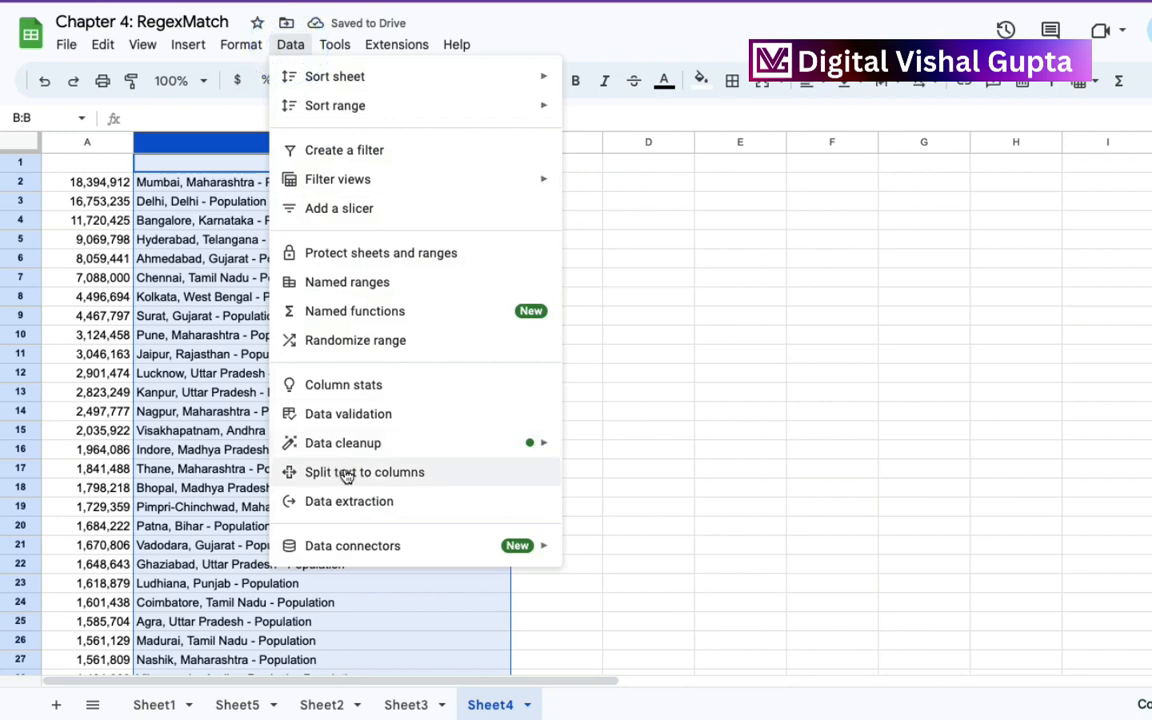
left_click(344, 470)
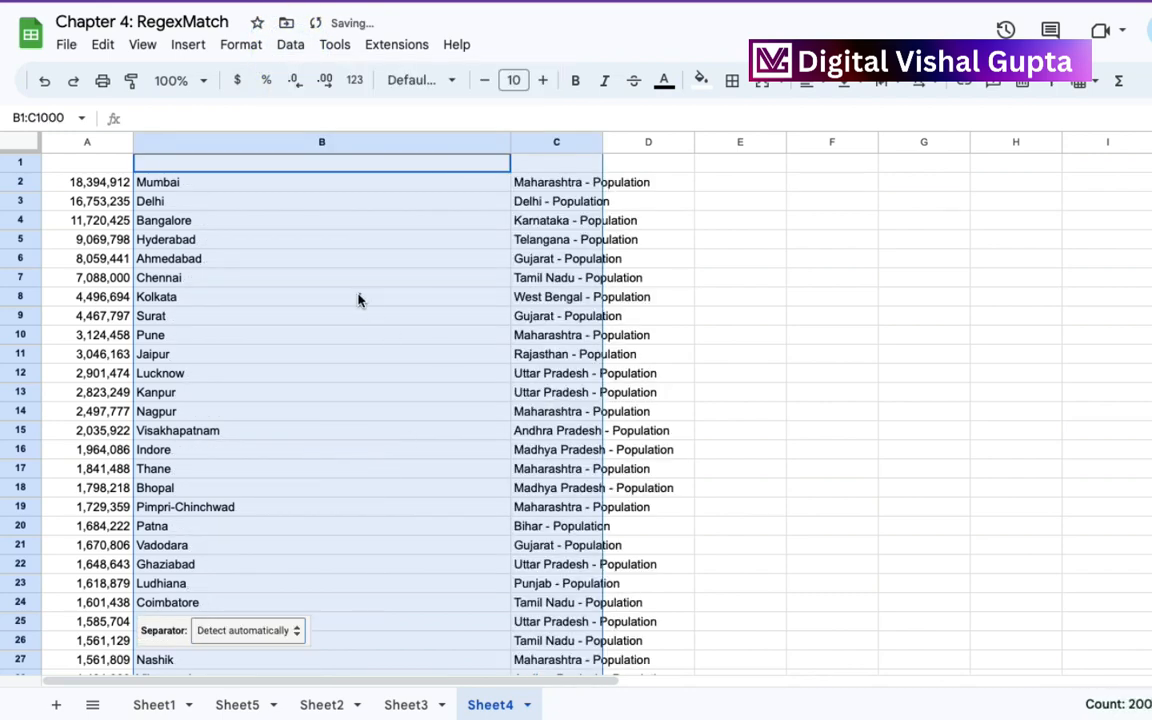
left_click(360, 295)
Fit column C's width to its contents and check the state text in C2 and C13.
left_click(555, 222)
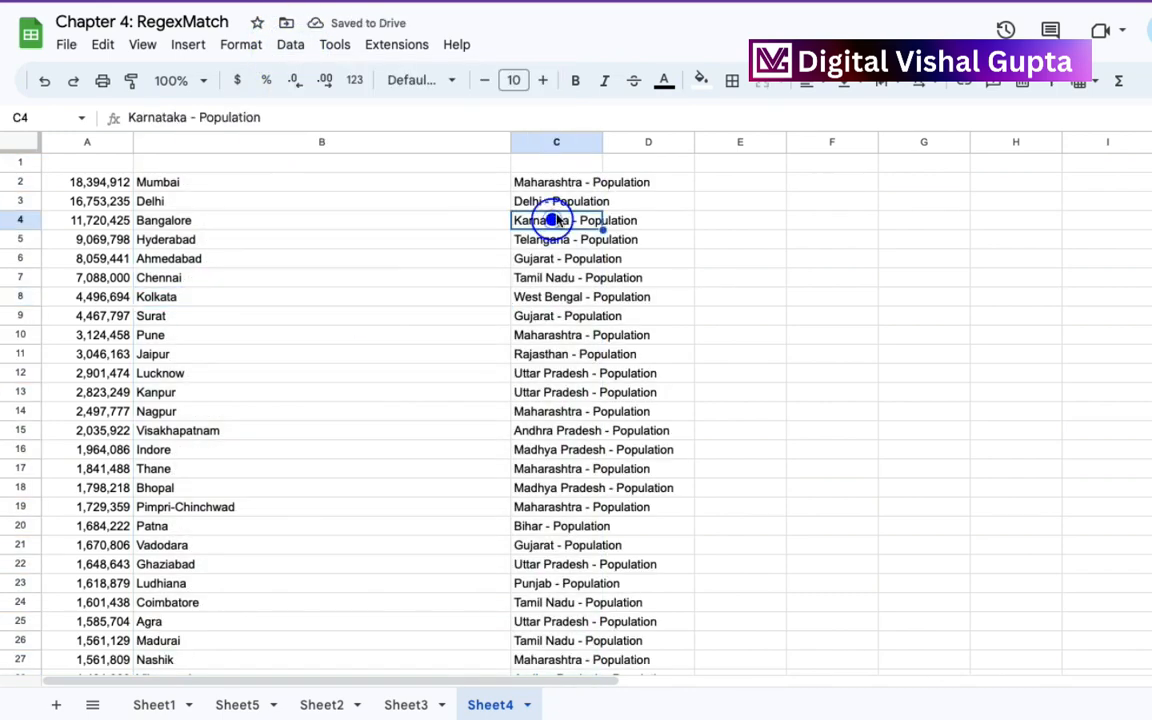
double_click(602, 140)
left_click(663, 186)
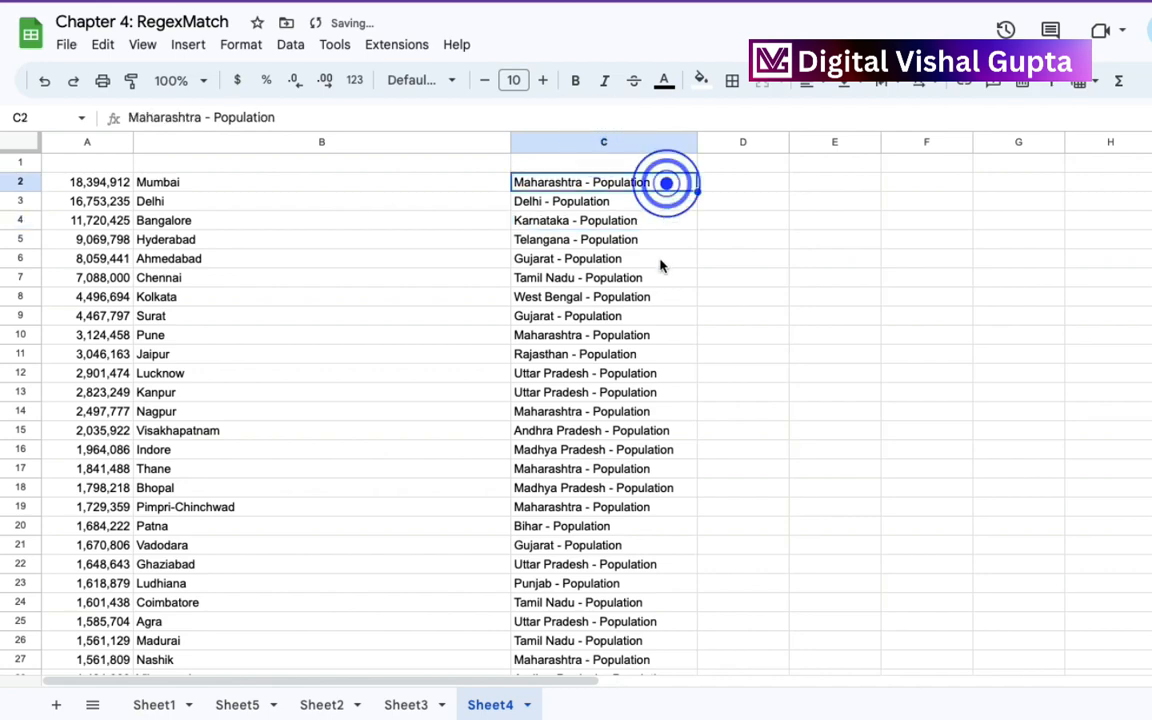
left_click(628, 392)
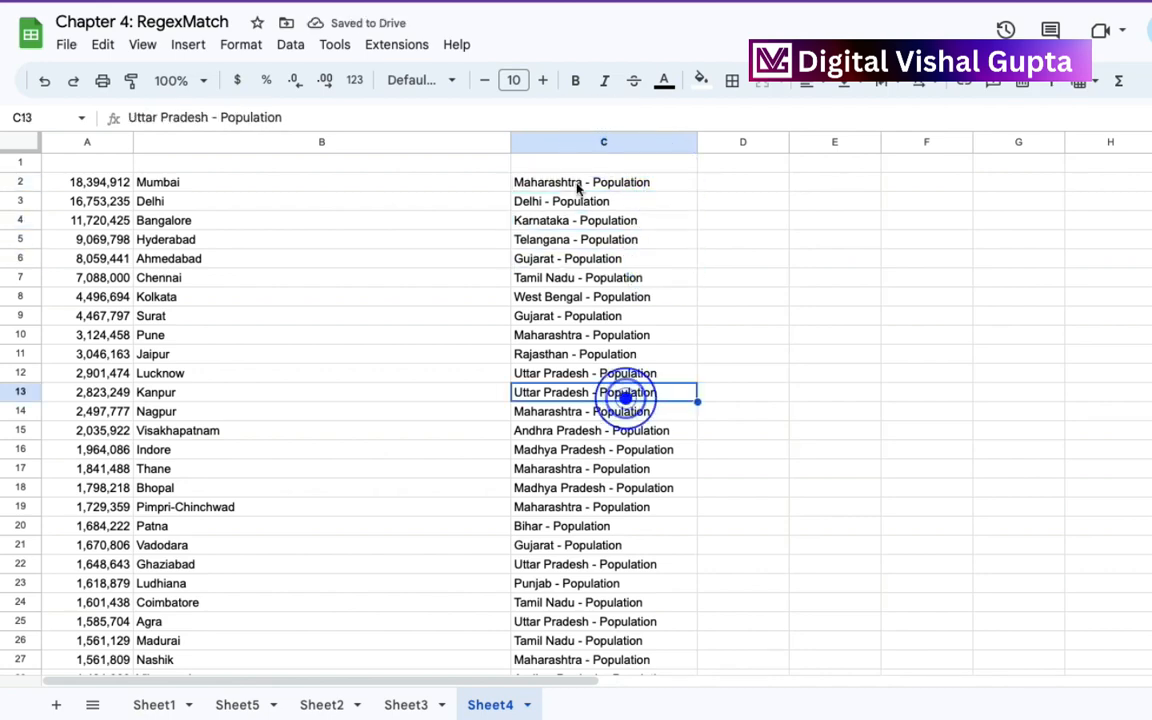
Split column C's text using a hyphen (-) as the custom separator and clear the leftover "Population" text from column D.
left_click(545, 141)
left_click(289, 44)
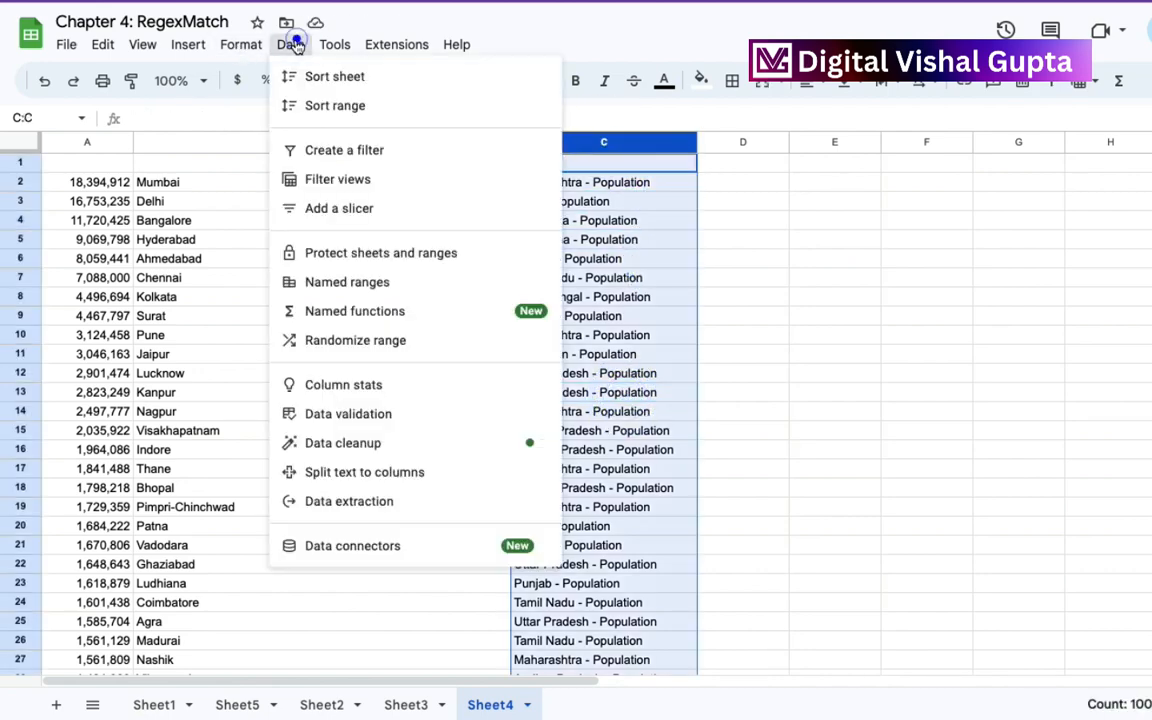
left_click(389, 471)
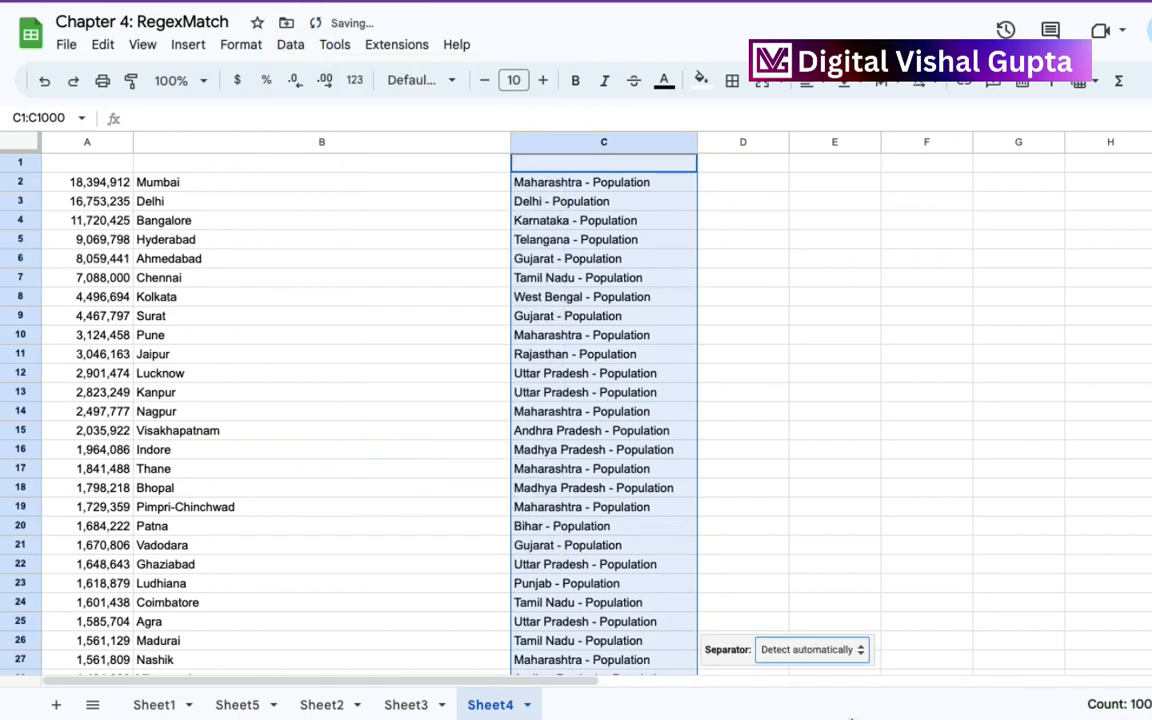
left_click(850, 650)
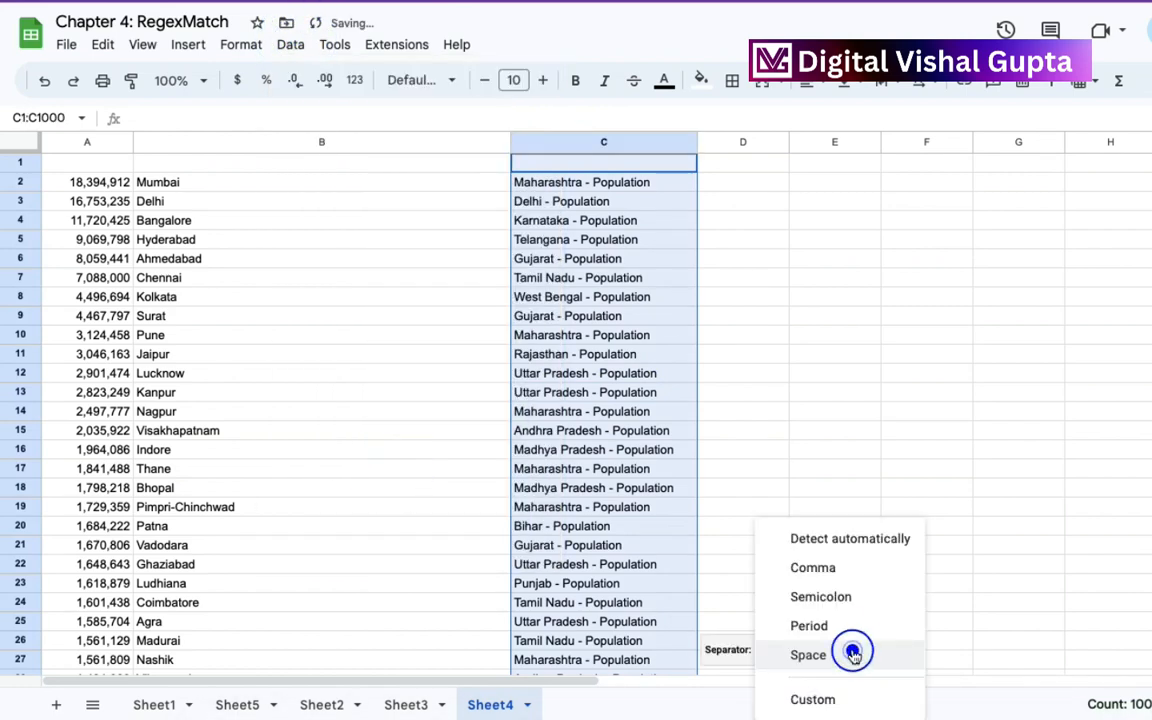
left_click(818, 700)
type("-")
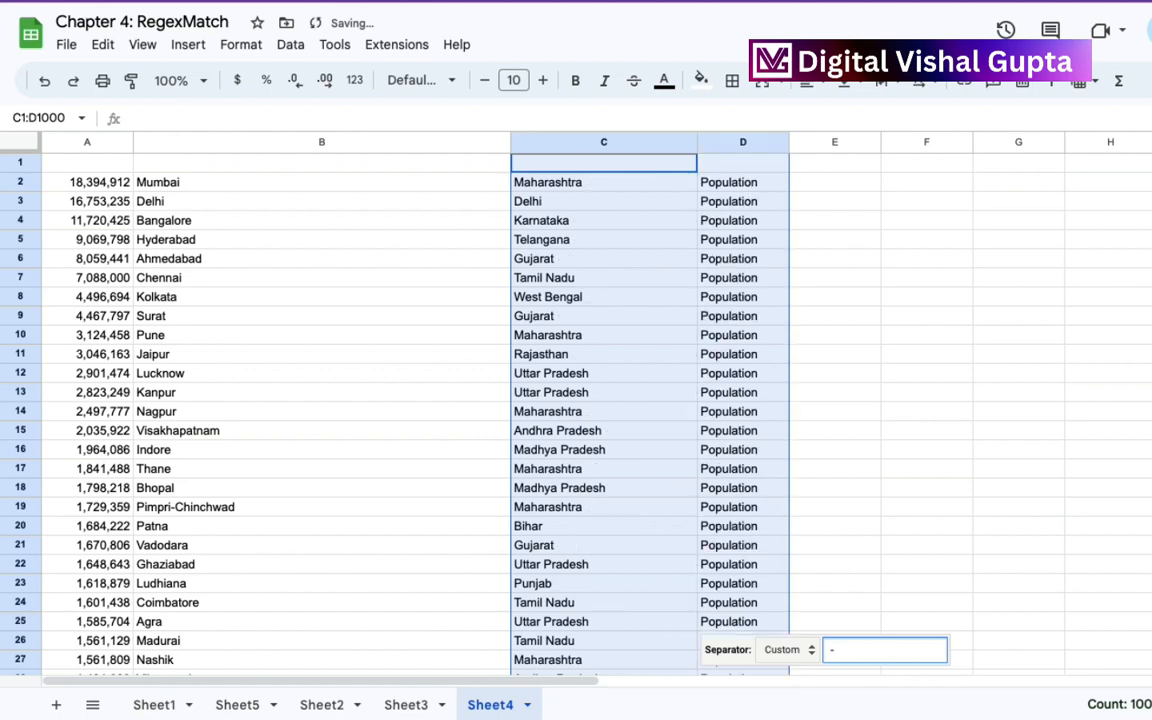
left_click(787, 380)
left_click(728, 143)
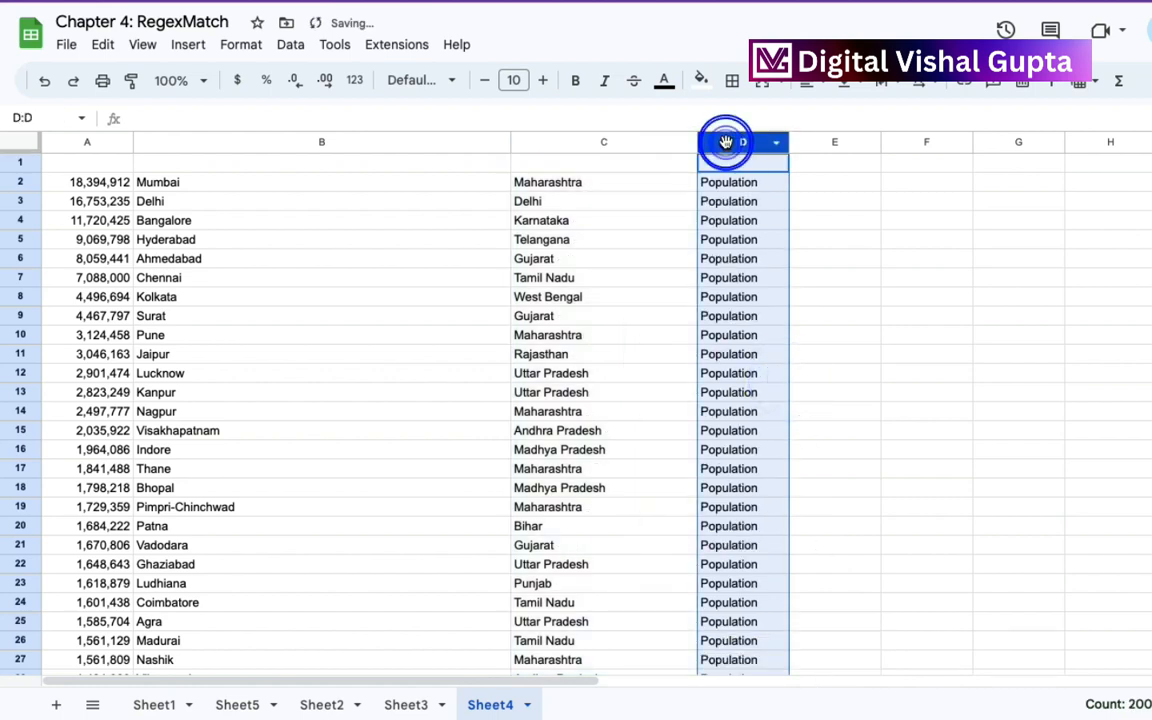
key("Delete")
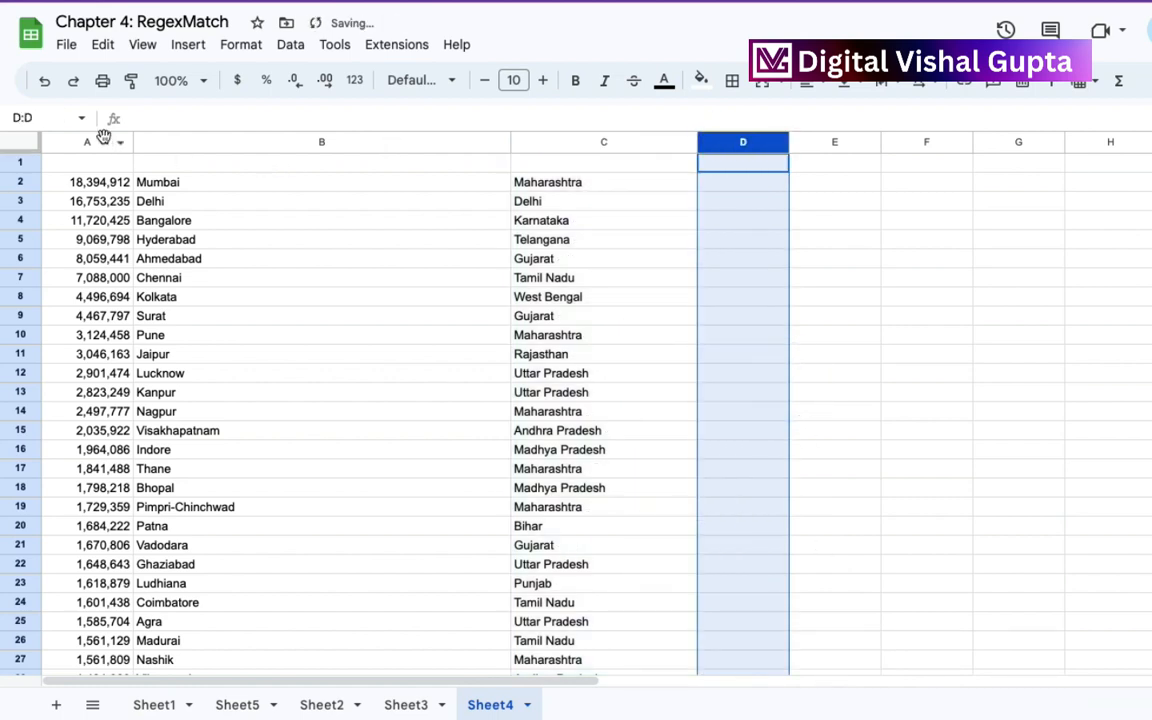
Move the population column A behind the state column and fit the city column's width to its contents.
left_click(100, 141)
left_click_drag(100, 141, 561, 169)
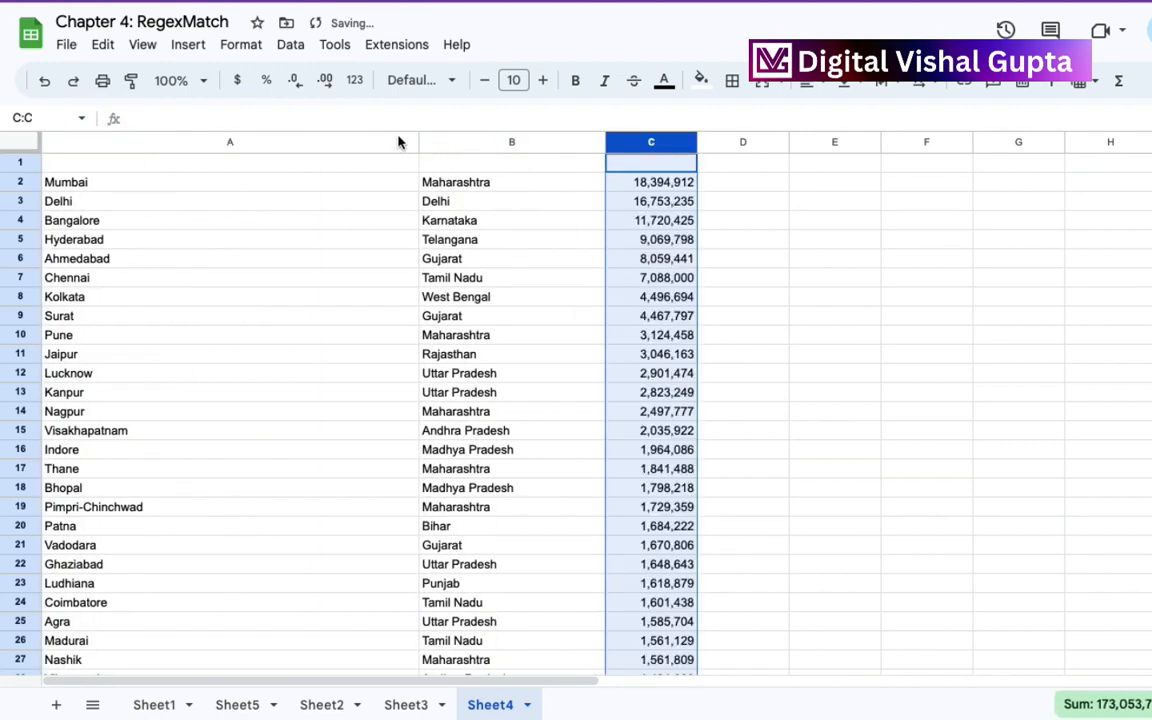
double_click(417, 142)
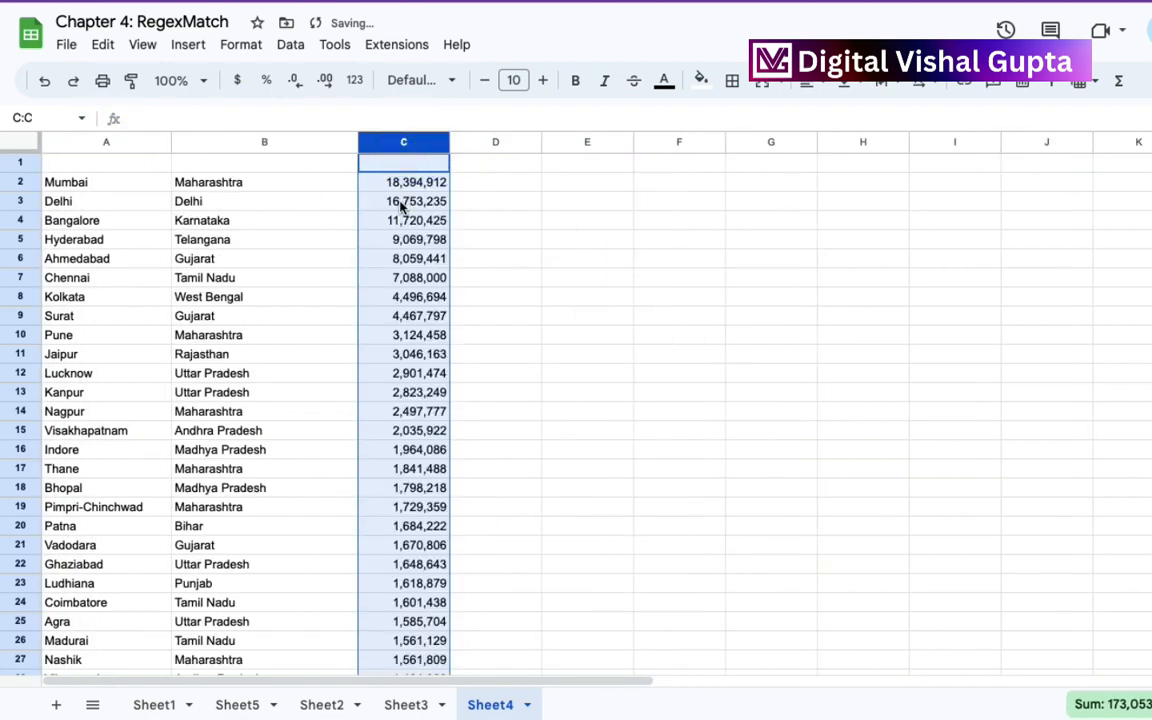
Apply the "0" number format to the population figures in column C so they show no thousands separators.
left_click(400, 200)
left_click(402, 146)
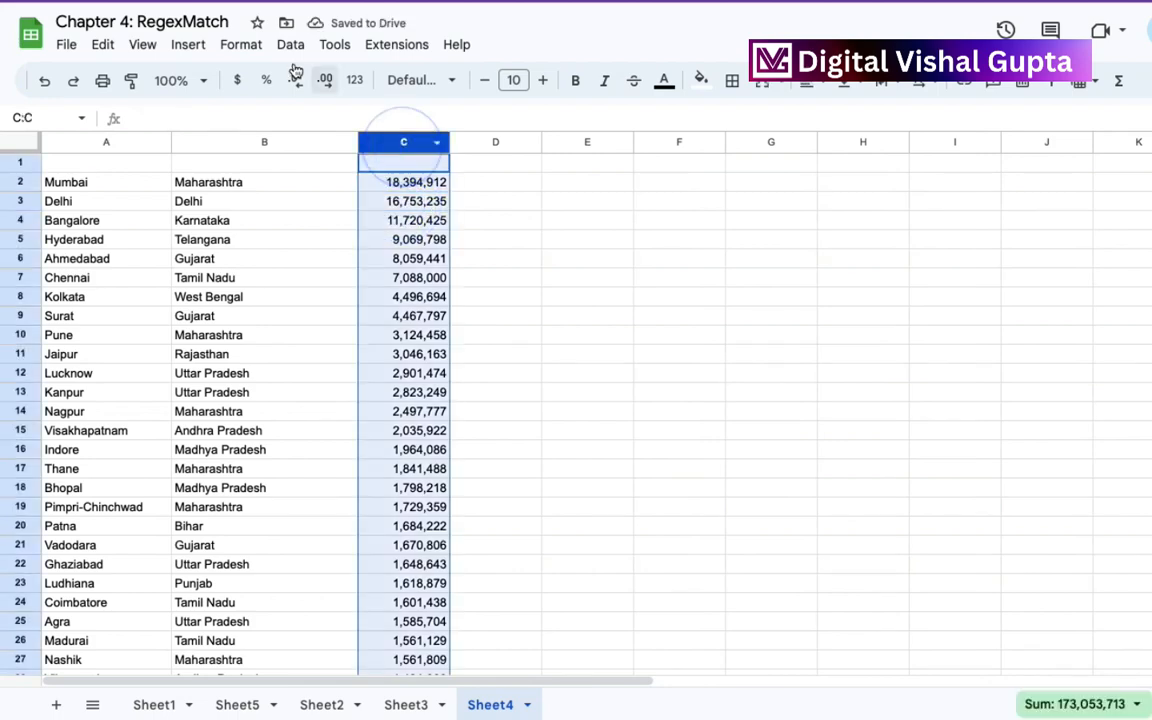
left_click(244, 48)
mouse_move(288, 121)
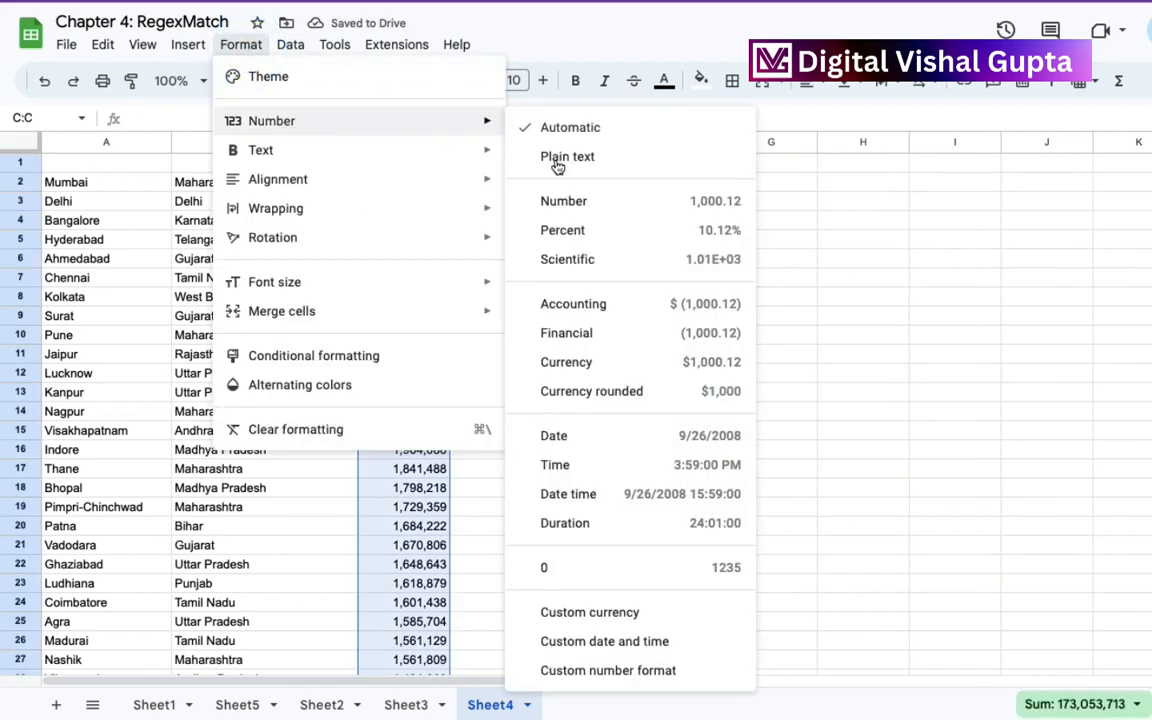
left_click(575, 570)
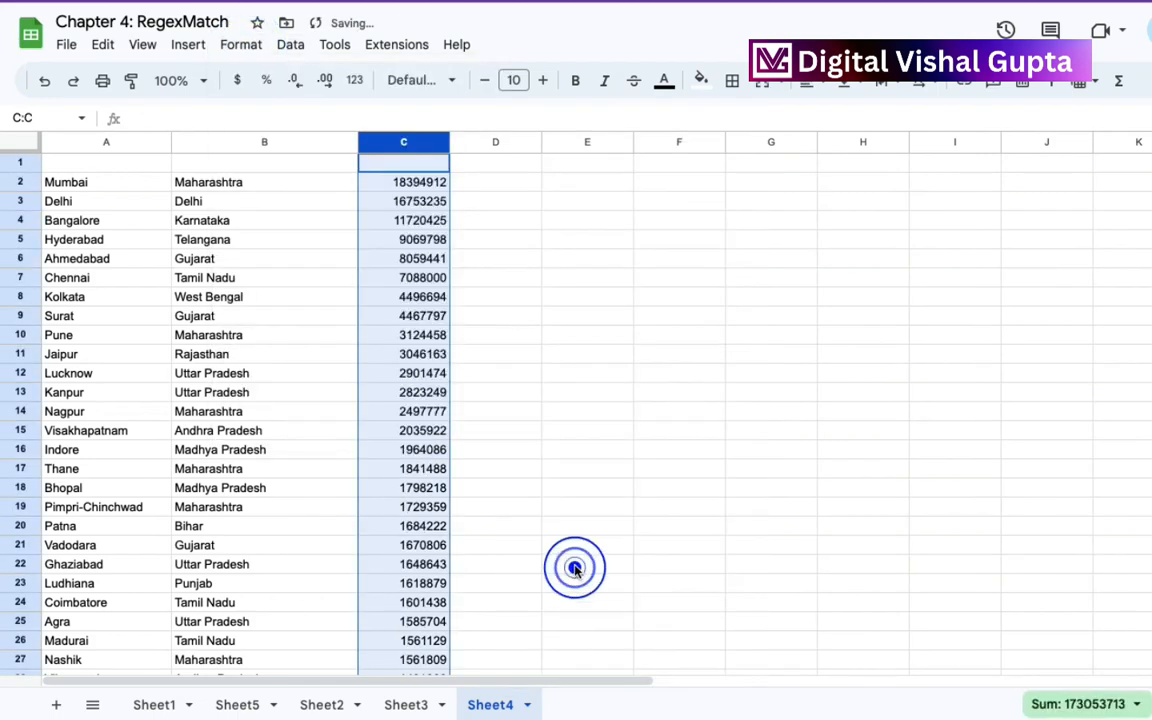
left_click(398, 339)
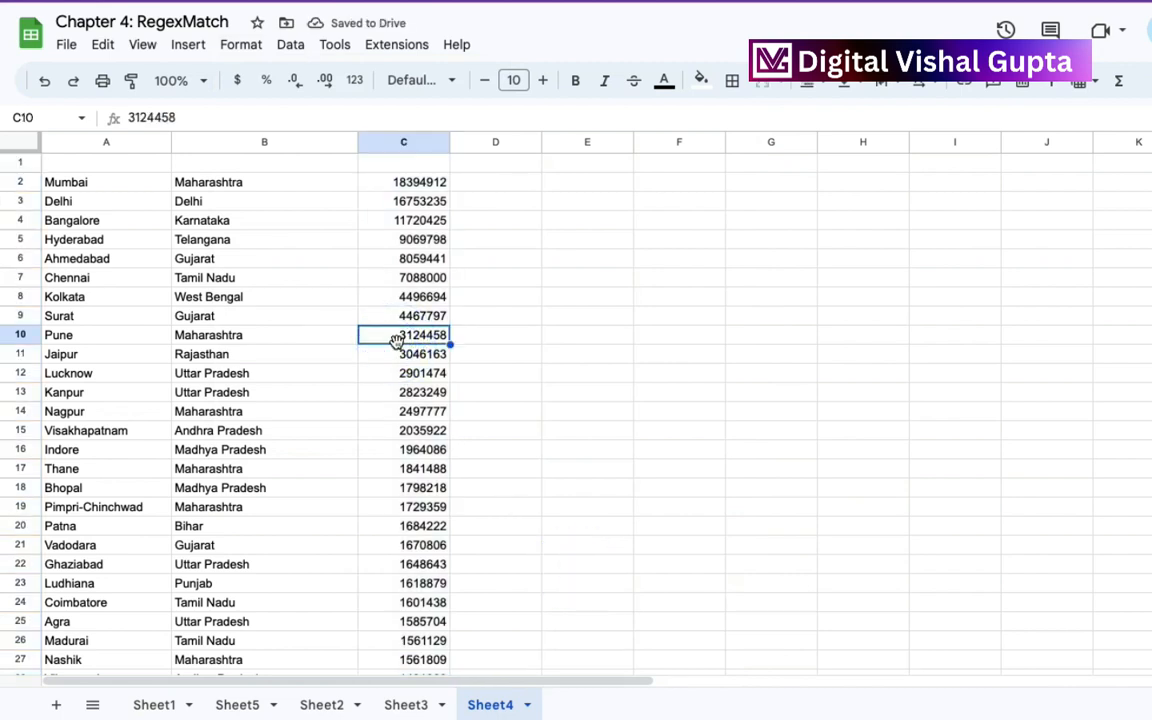